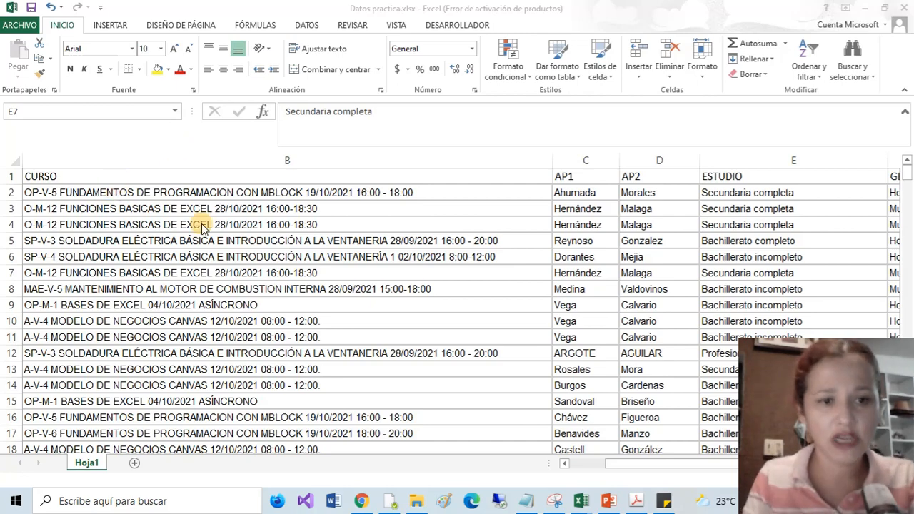
Step: Look over the course registration records, including the CURSO entries in the first rows
click(303, 255)
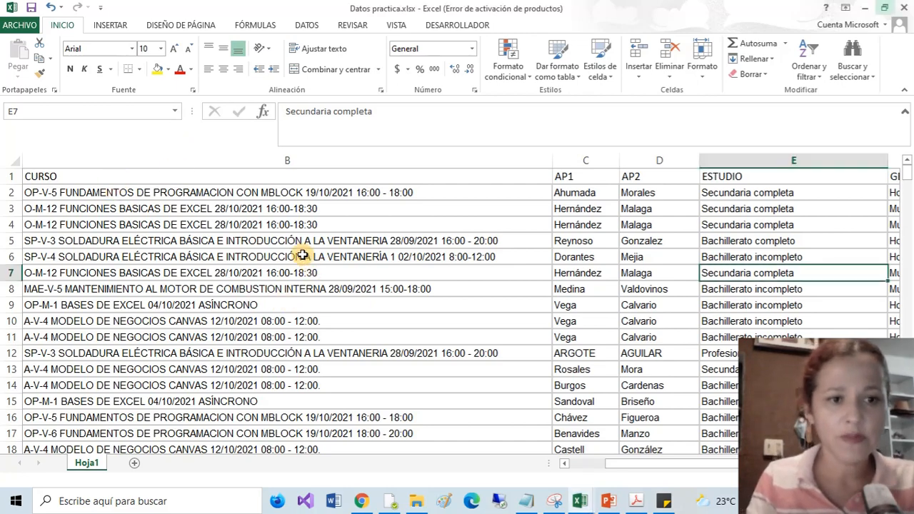
scroll(247, 272, down, 4)
scroll(248, 273, up, 4)
click(206, 259)
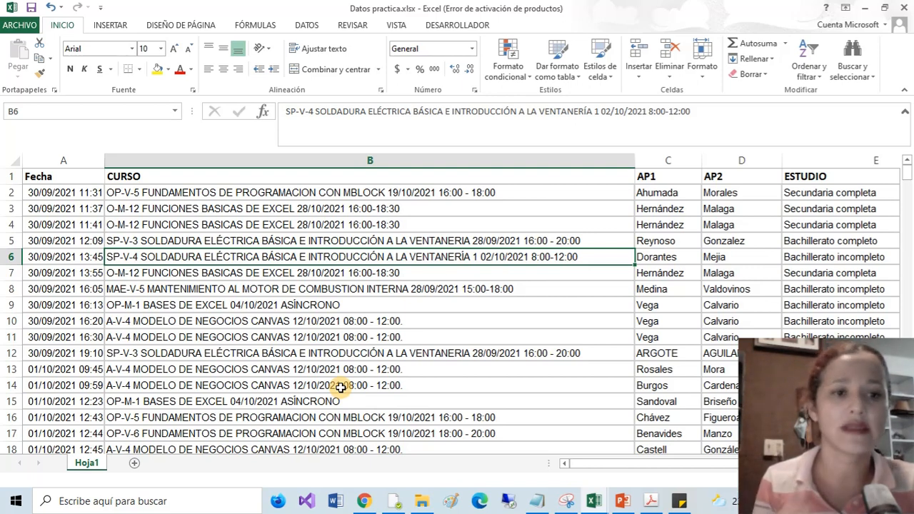
click(286, 306)
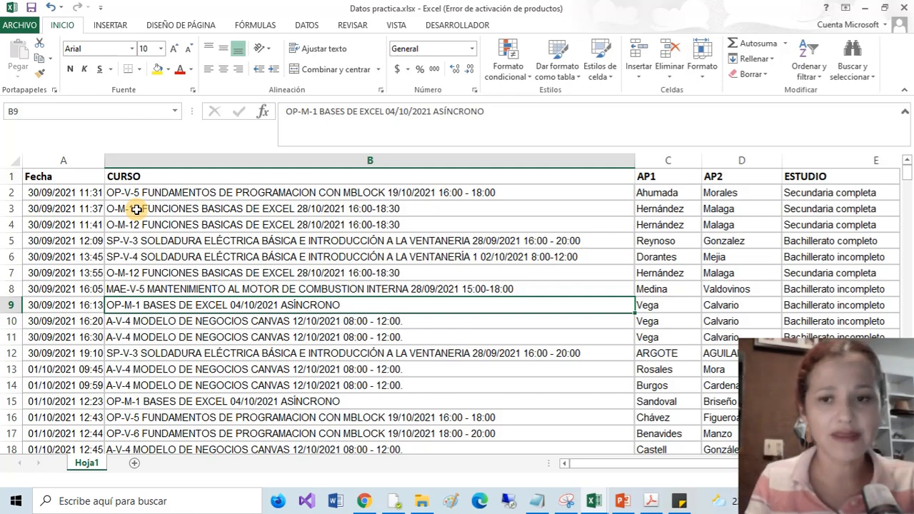
click(187, 212)
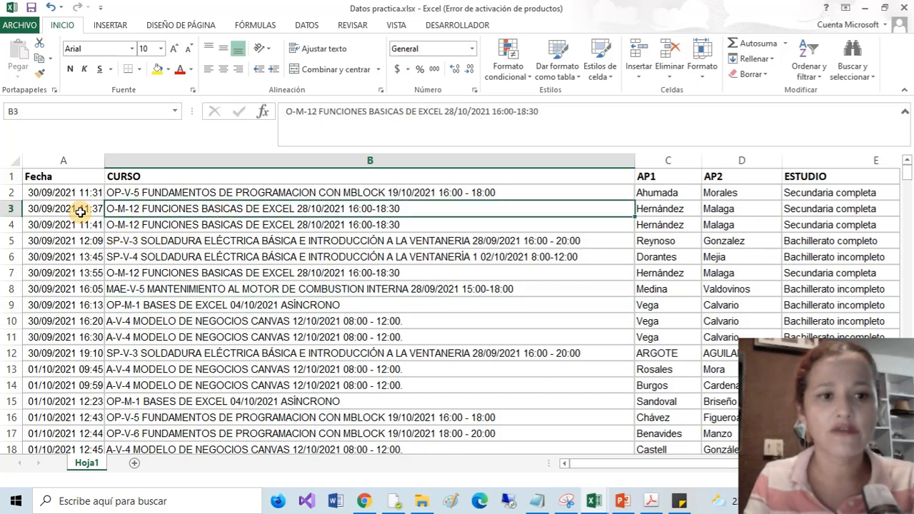
Step: Select the data range A1:I307, return to its first rows, and clear the selection
drag(47, 177, 400, 403)
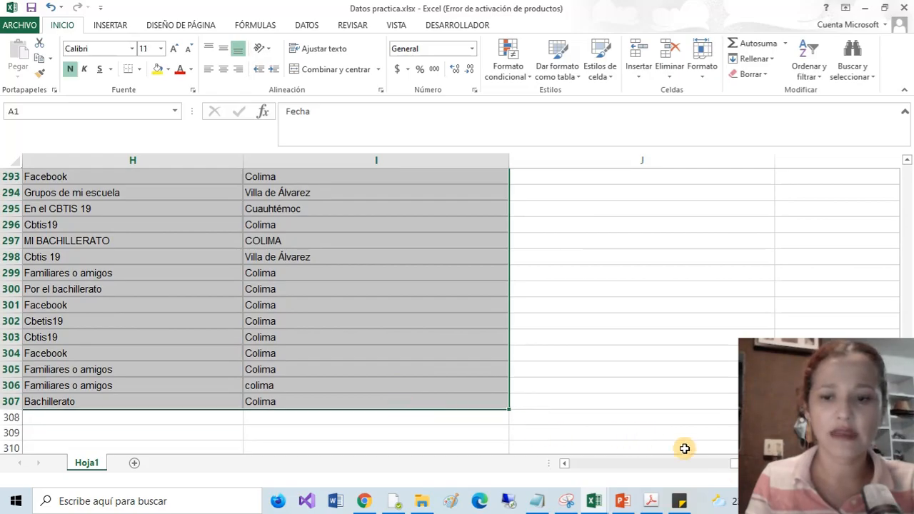
drag(746, 463, 565, 463)
scroll(221, 275, up, 14)
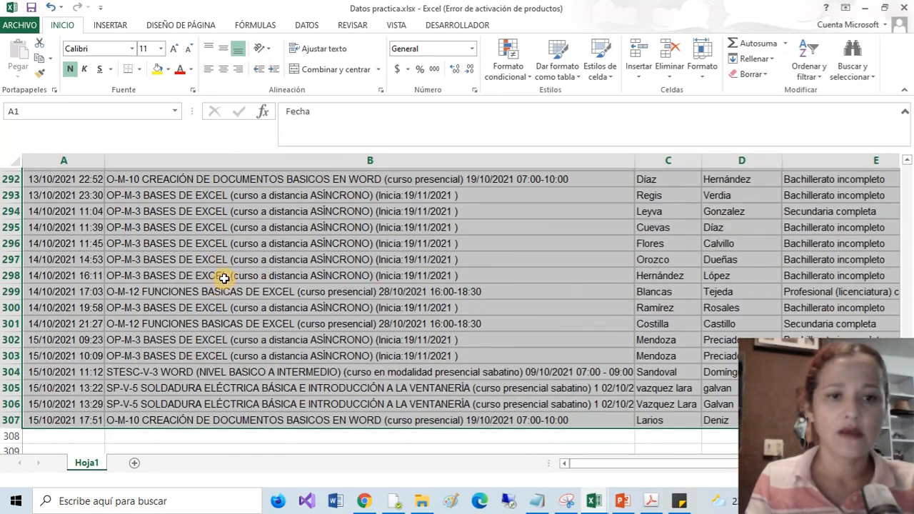
scroll(224, 278, up, 20)
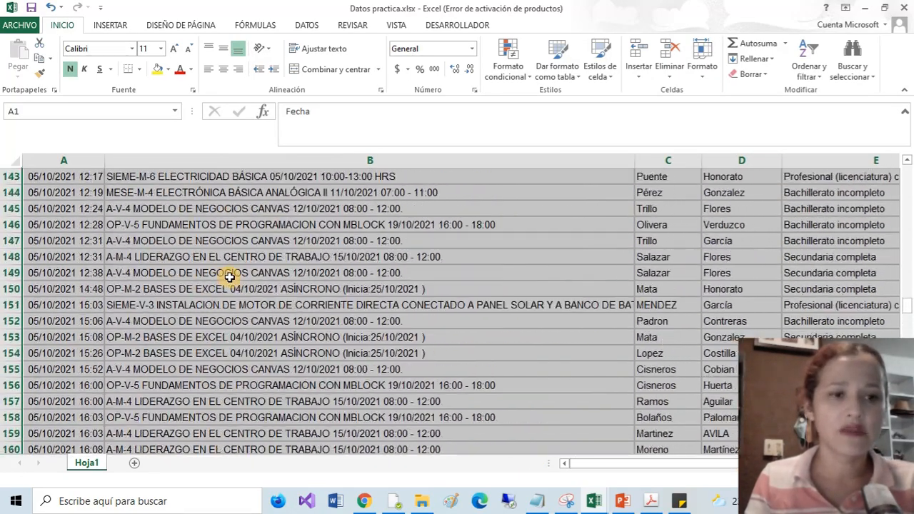
scroll(231, 276, up, 20)
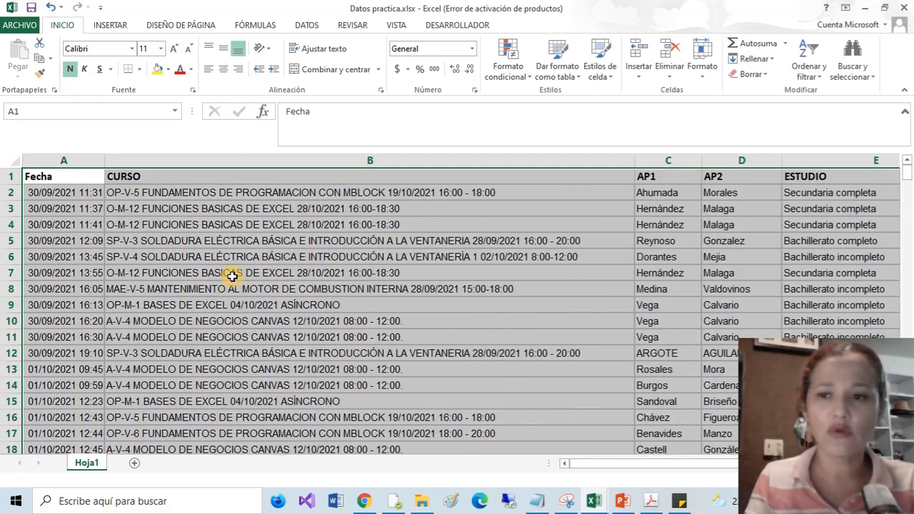
click(232, 277)
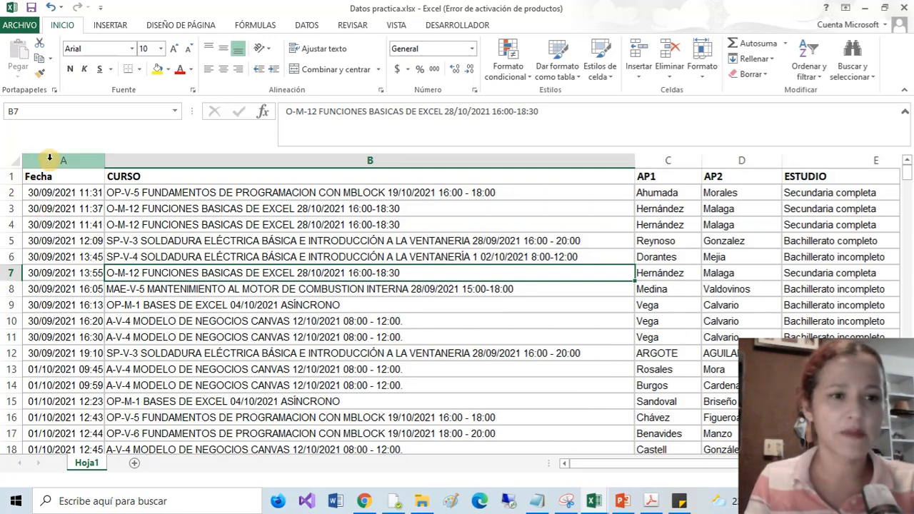
Step: Select the entire sheet and turn on filtering for its header row
click(13, 162)
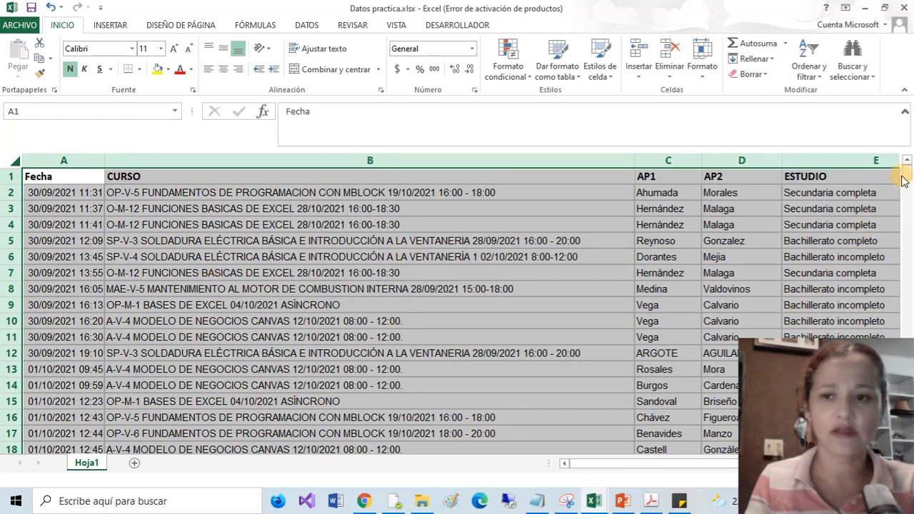
drag(906, 170, 907, 178)
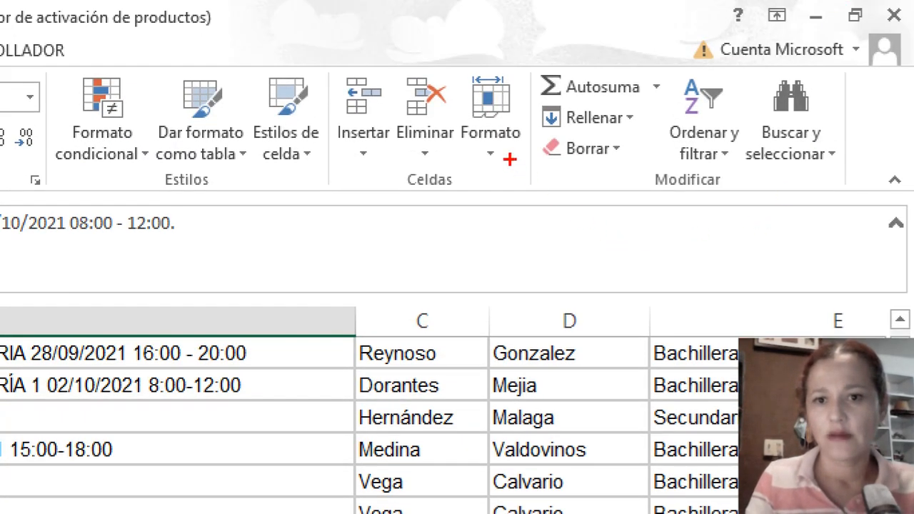
drag(535, 70, 535, 154)
drag(845, 78, 843, 187)
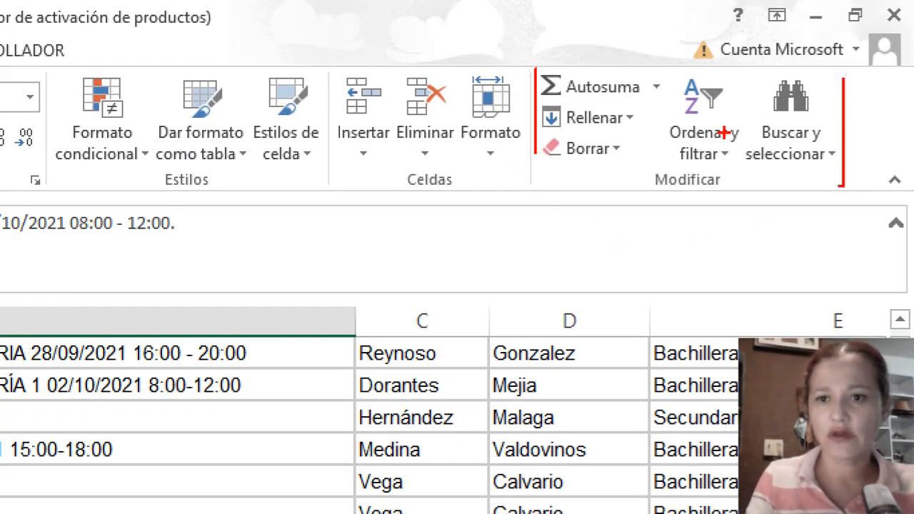
mouse_move(726, 118)
mouse_down()
mouse_move(646, 120)
mouse_move(690, 169)
mouse_move(703, 104)
mouse_up()
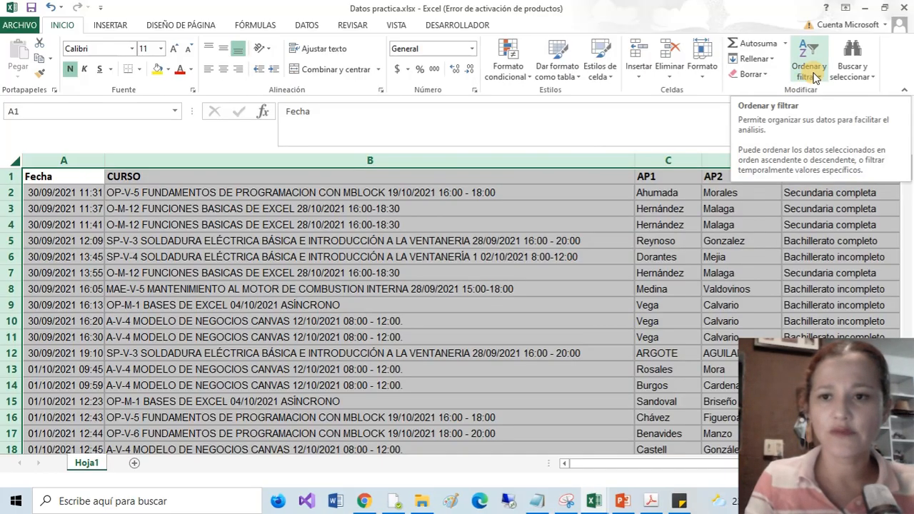
click(815, 78)
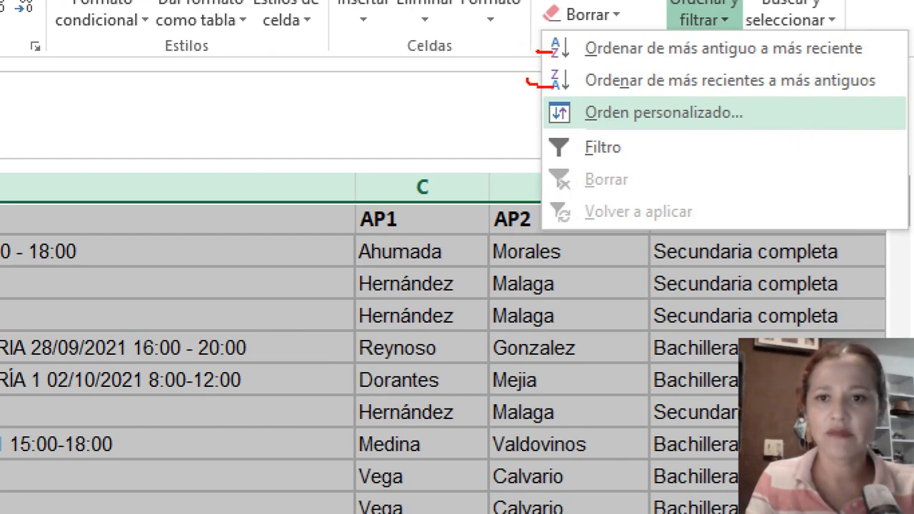
drag(528, 111, 546, 112)
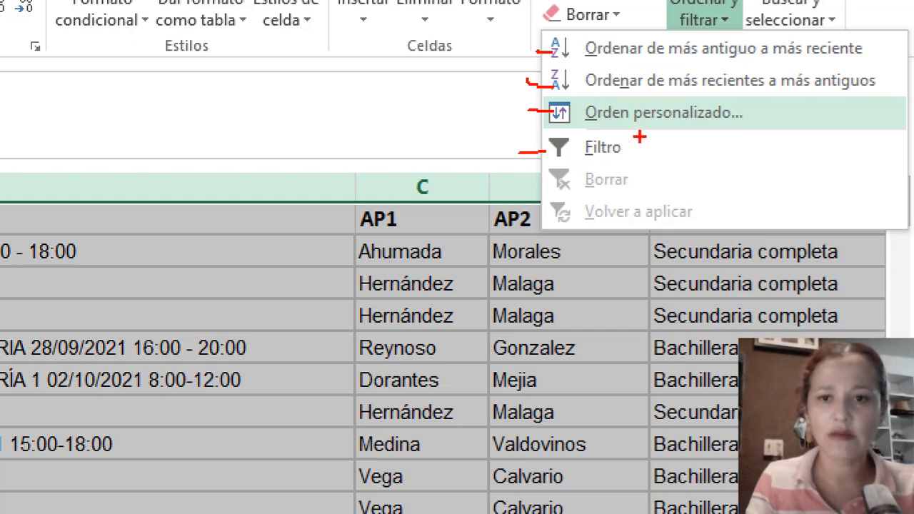
mouse_move(638, 135)
mouse_down()
mouse_move(518, 127)
mouse_move(623, 161)
mouse_move(615, 110)
mouse_up()
key(Escape)
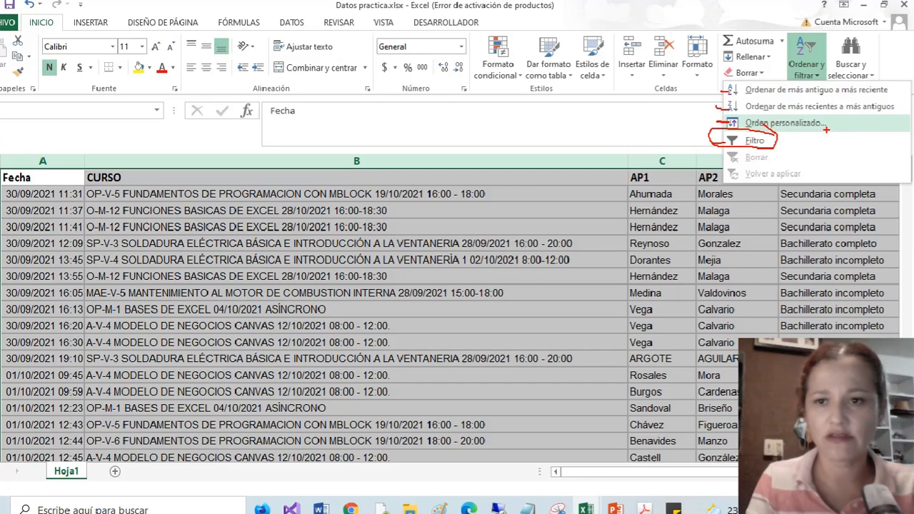
click(787, 140)
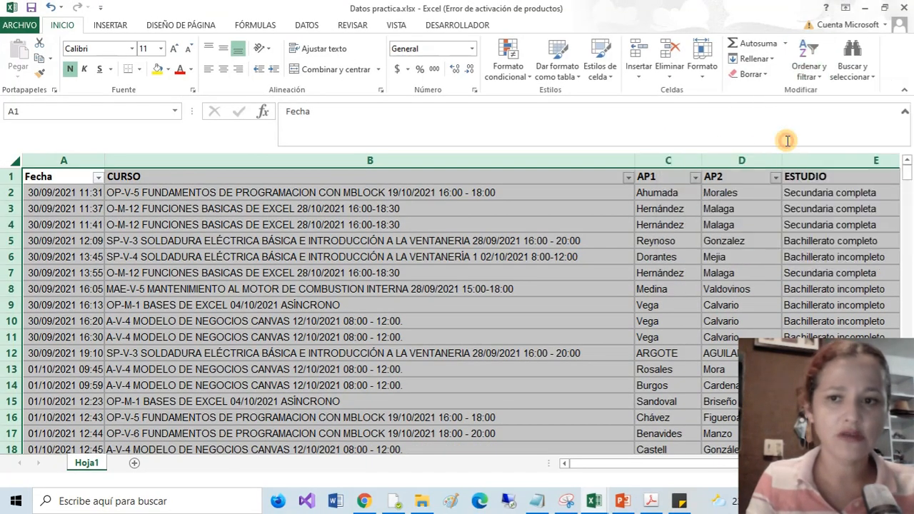
Step: View the year and month choices in the Fecha column's filter list, leaving the data unfiltered
click(127, 255)
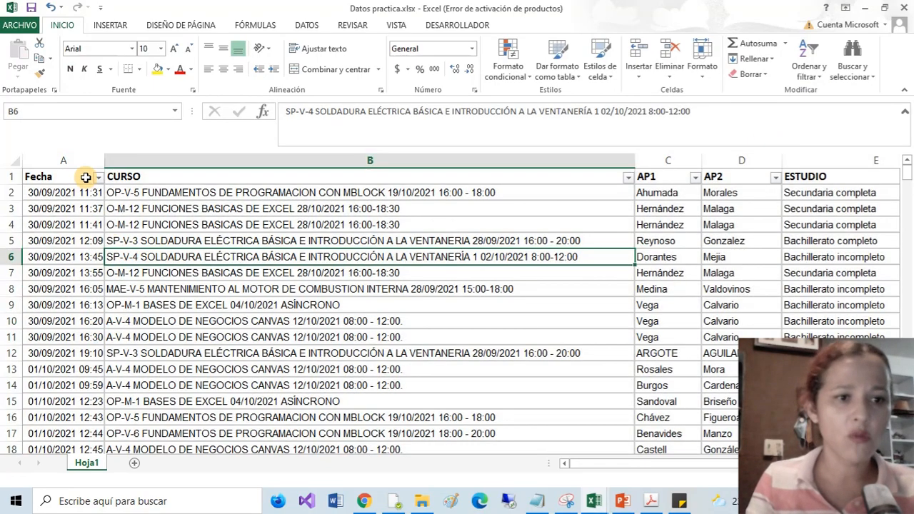
click(112, 177)
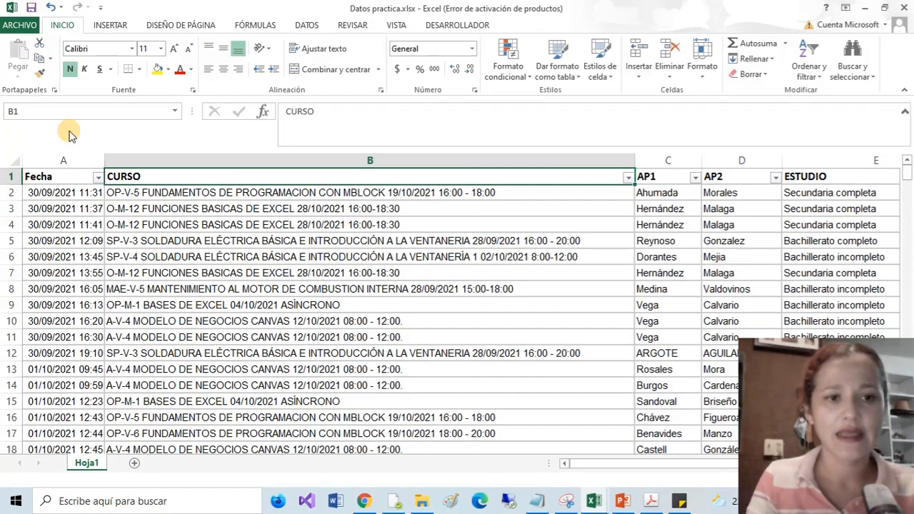
click(512, 288)
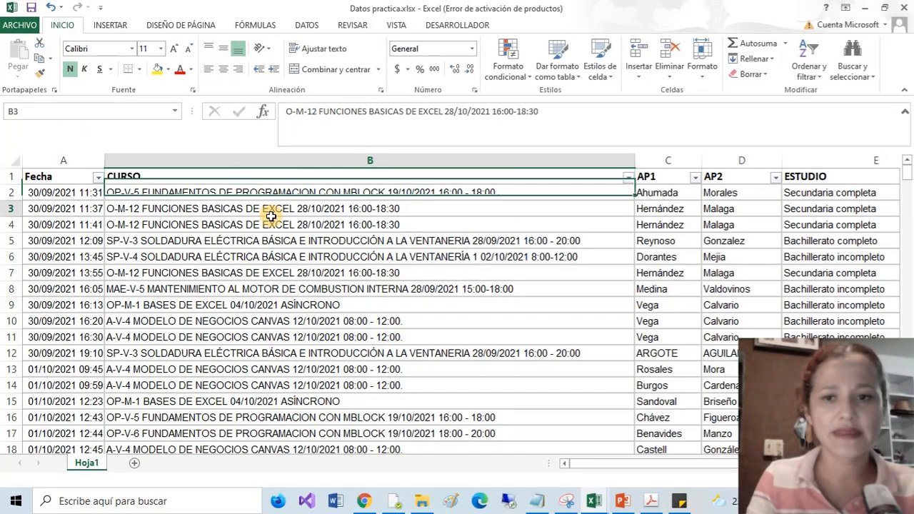
click(99, 177)
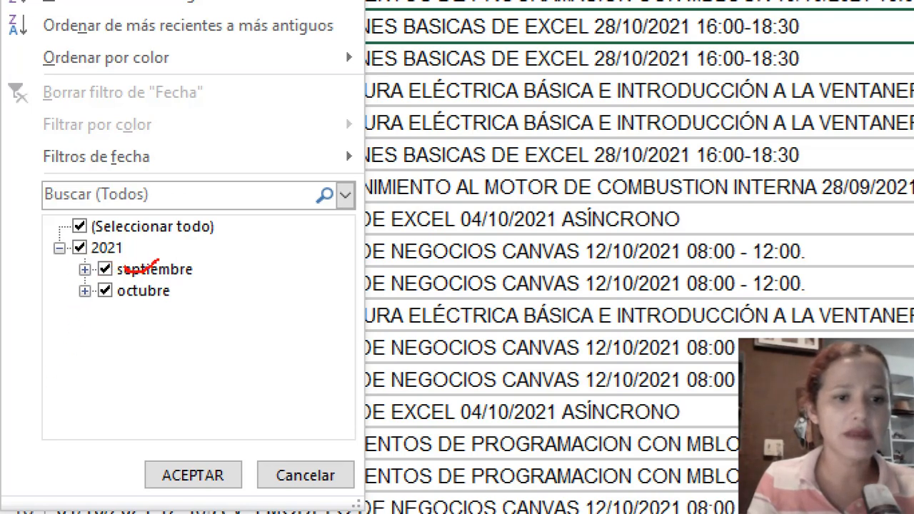
drag(136, 285, 164, 279)
key(Escape)
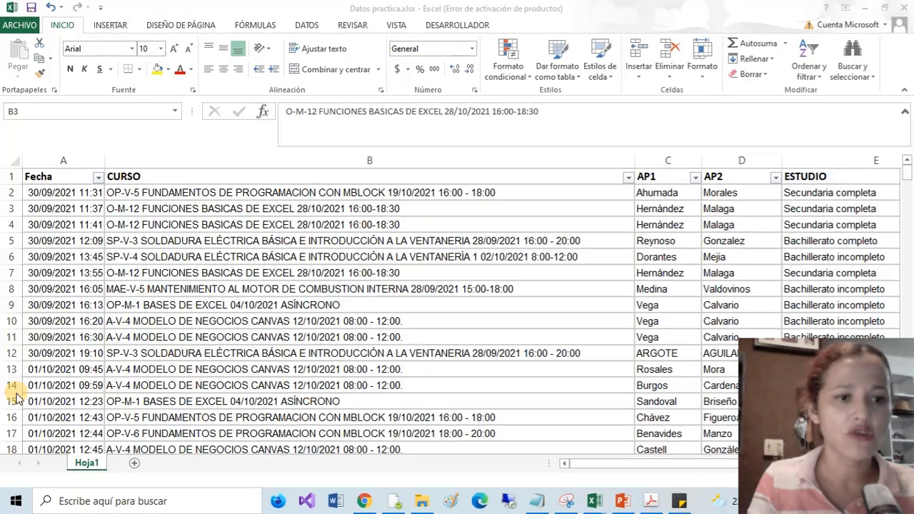
Step: Widen the Fecha column to roughly twice its width
click(104, 162)
drag(104, 162, 208, 165)
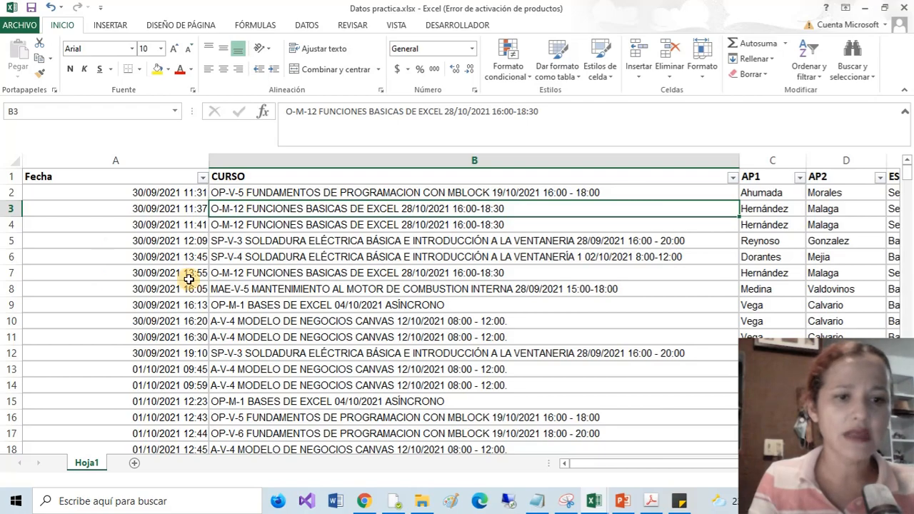
click(231, 241)
Step: Inspect the full date and time stored in cell A130 of the Fecha column, then return to the first rows
scroll(179, 302, down, 14)
scroll(173, 315, down, 17)
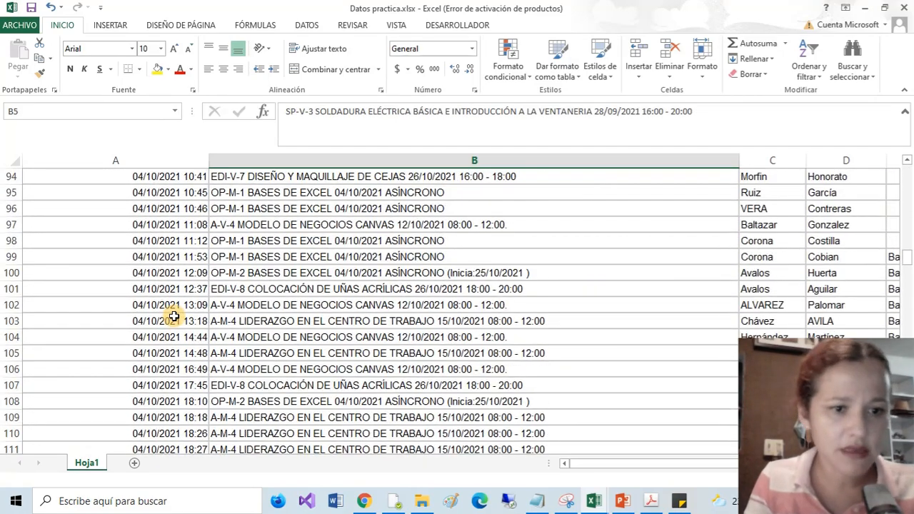
scroll(173, 316, down, 9)
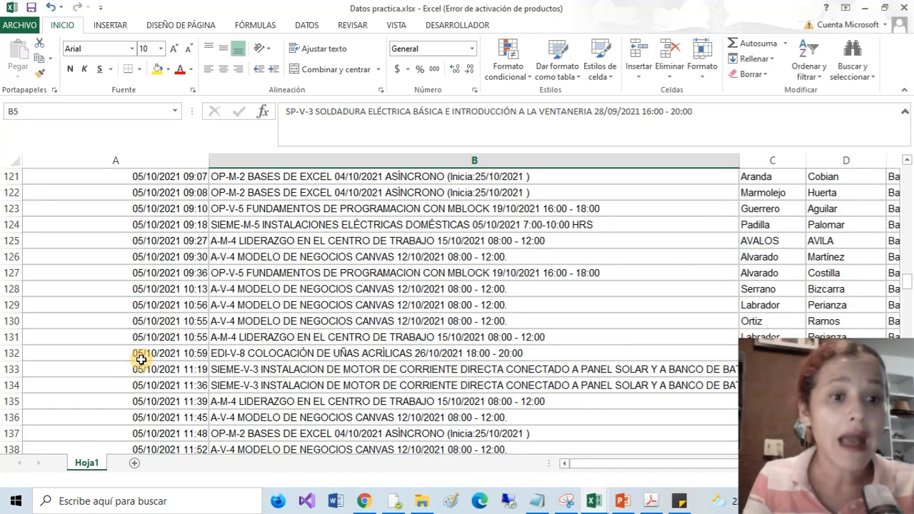
click(136, 323)
double_click(157, 324)
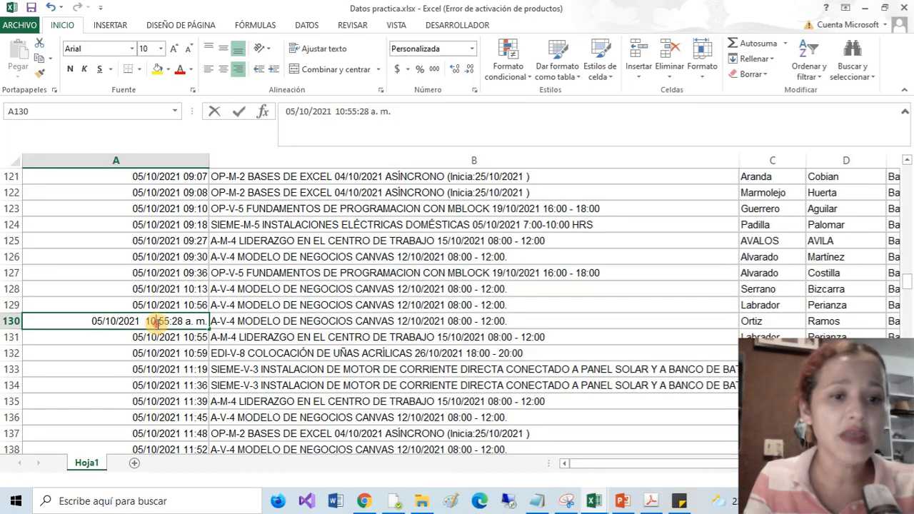
key(Return)
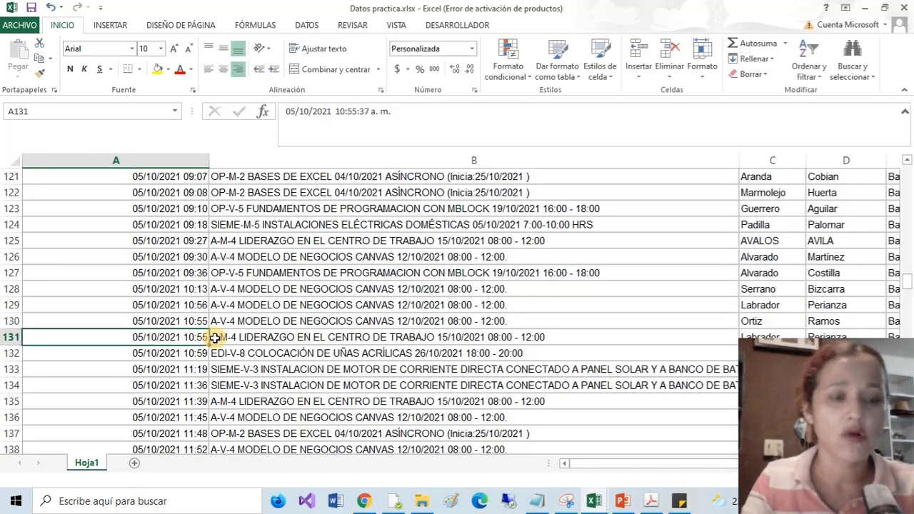
scroll(214, 338, up, 20)
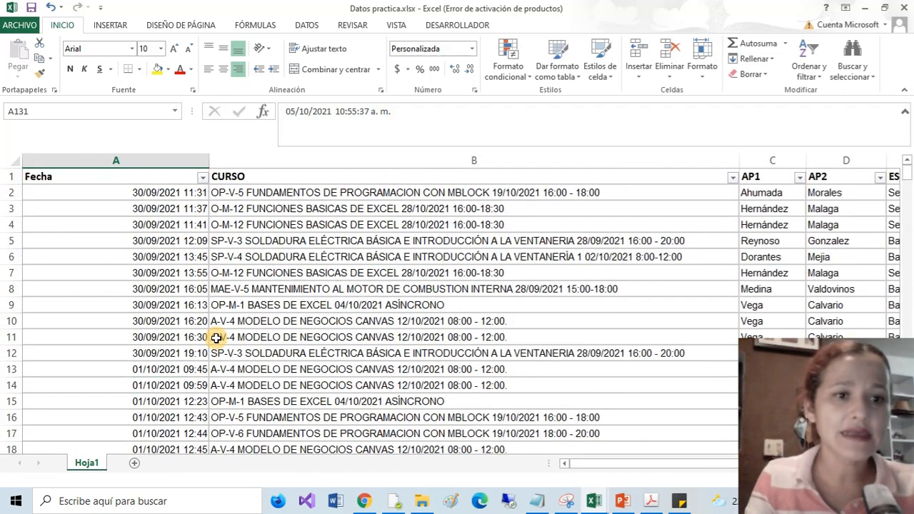
Step: Review the date filter options and the September and October groups for the Fecha column, and close the list
click(203, 178)
mouse_move(107, 274)
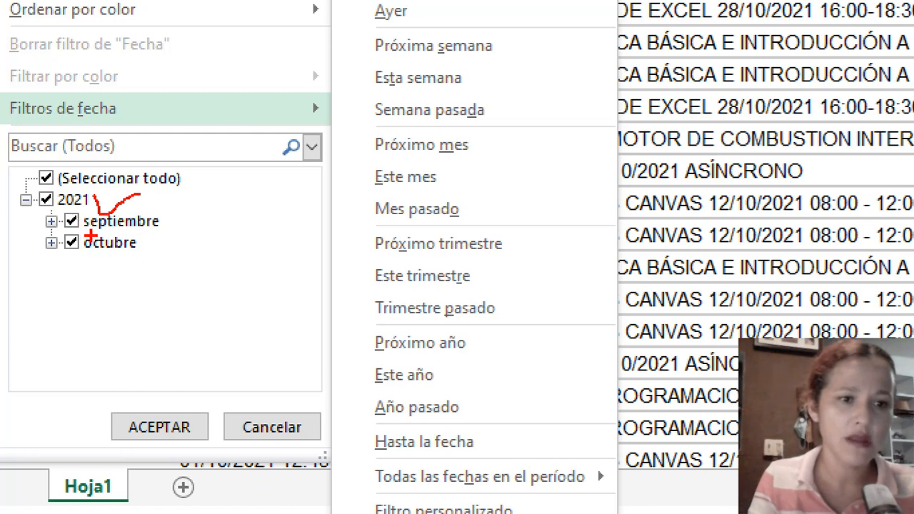
drag(168, 224, 205, 224)
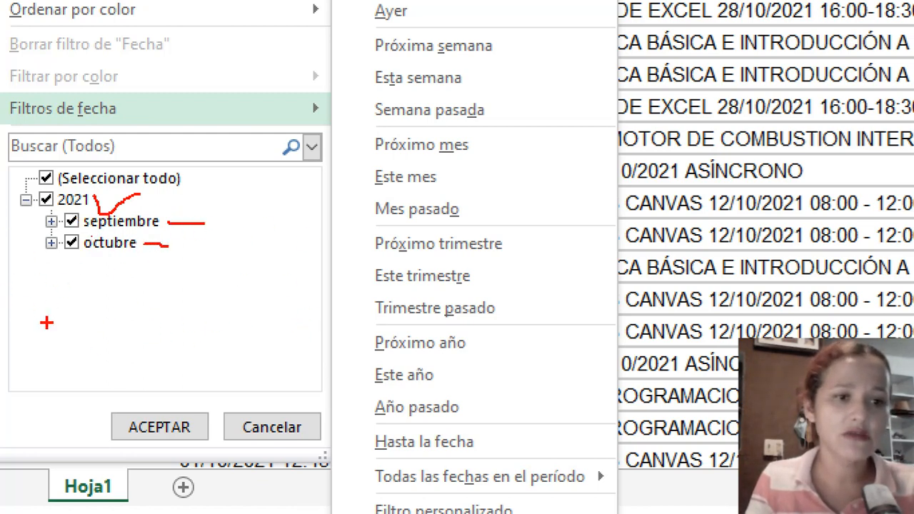
key(Escape)
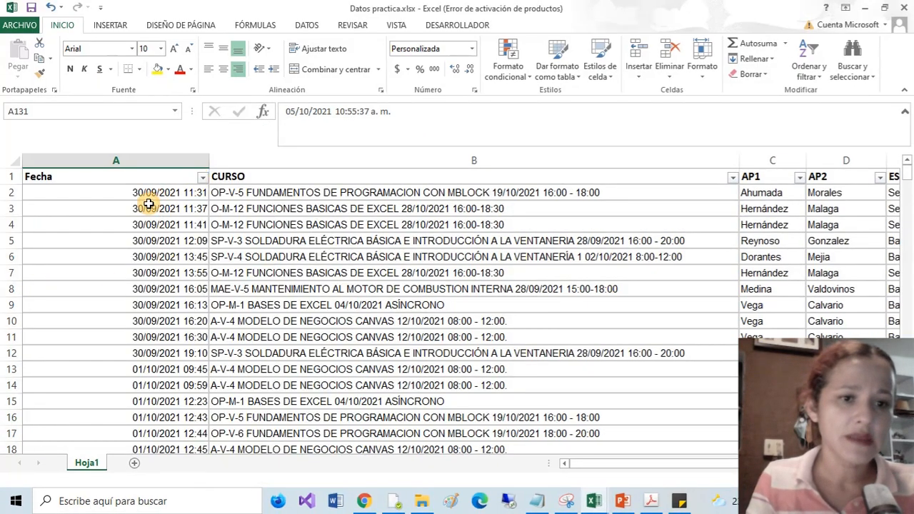
Step: Examine the September and October days and the hours under September 30 in the Fecha column's filter list, and close it
click(202, 178)
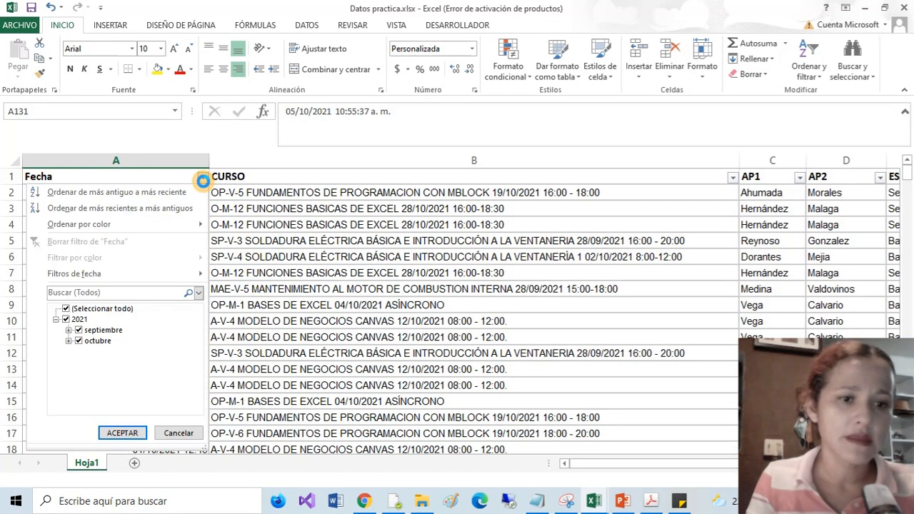
click(69, 331)
click(69, 352)
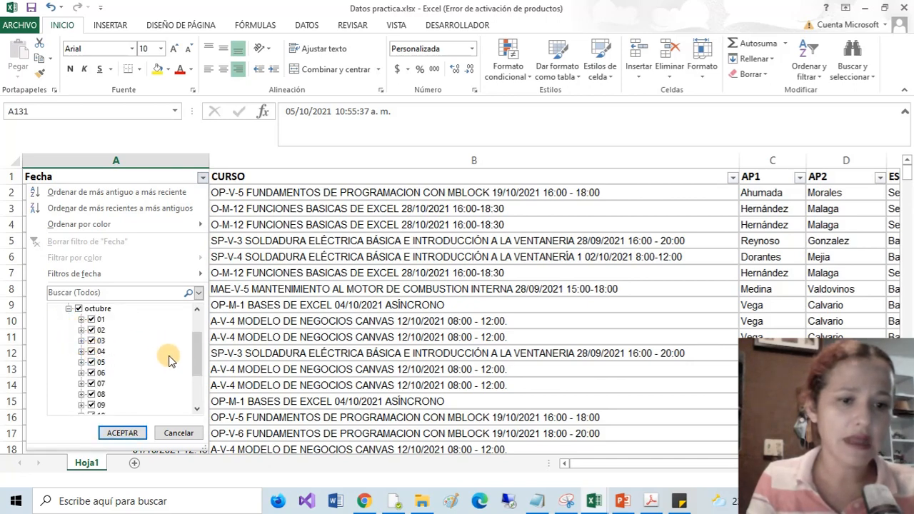
drag(193, 354, 196, 323)
click(81, 341)
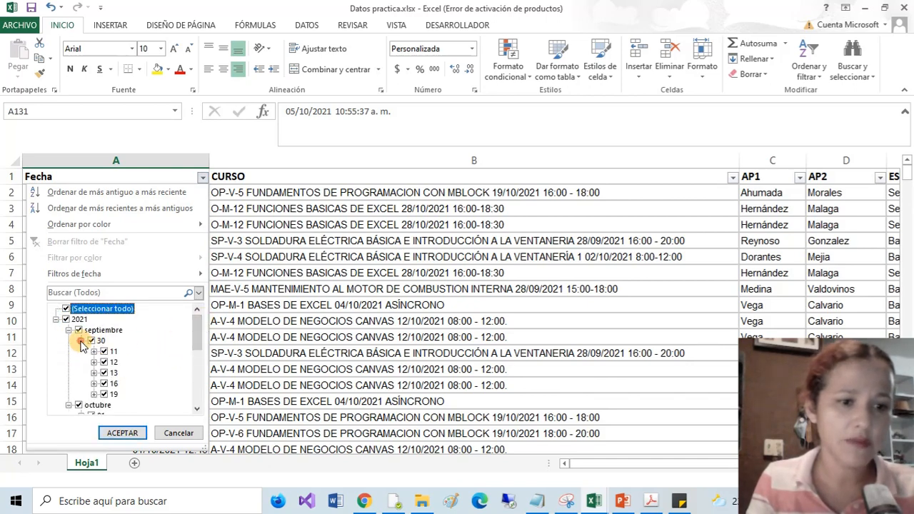
click(80, 341)
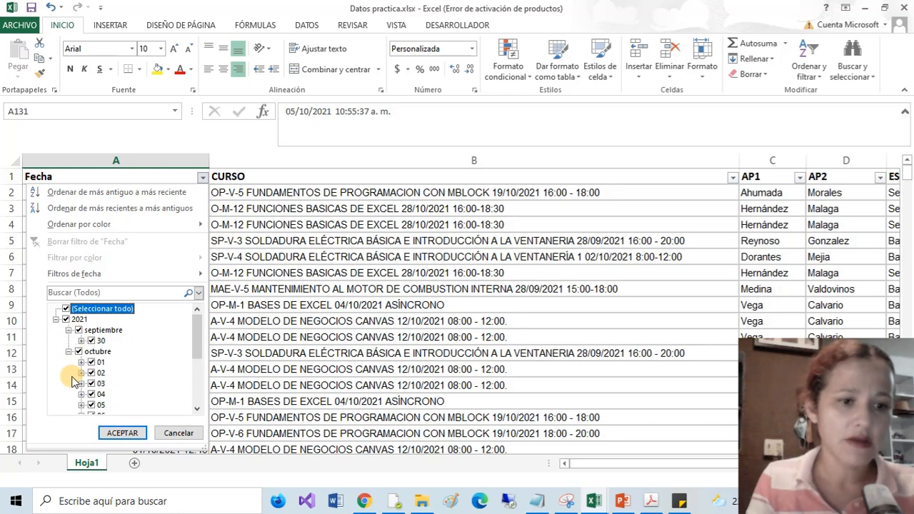
scroll(85, 370, down, 3)
scroll(84, 369, up, 3)
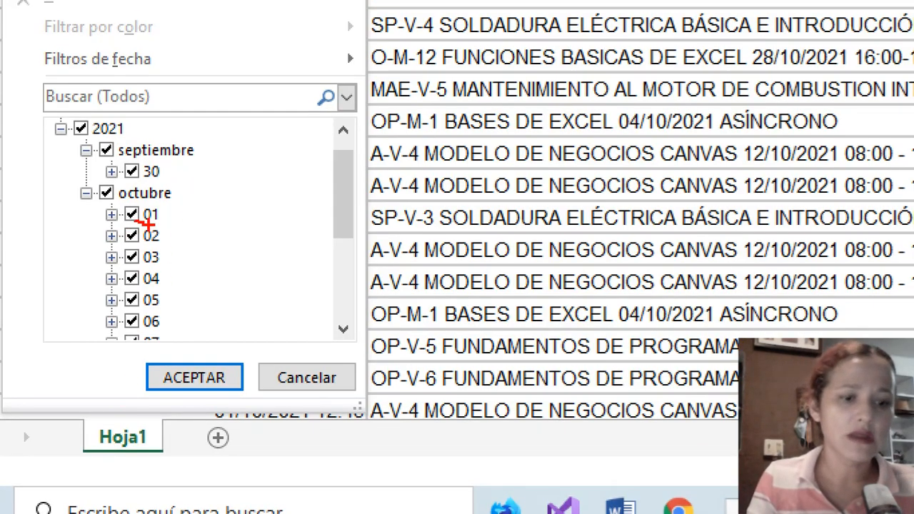
key(Escape)
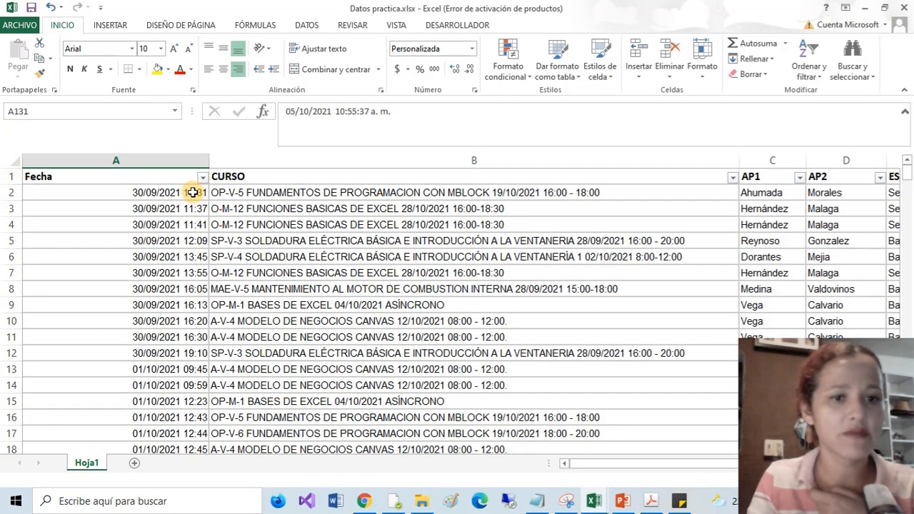
Step: View the hour, minute and second levels under October 2 in the Fecha column's filter list, leaving the filter unchanged
click(203, 177)
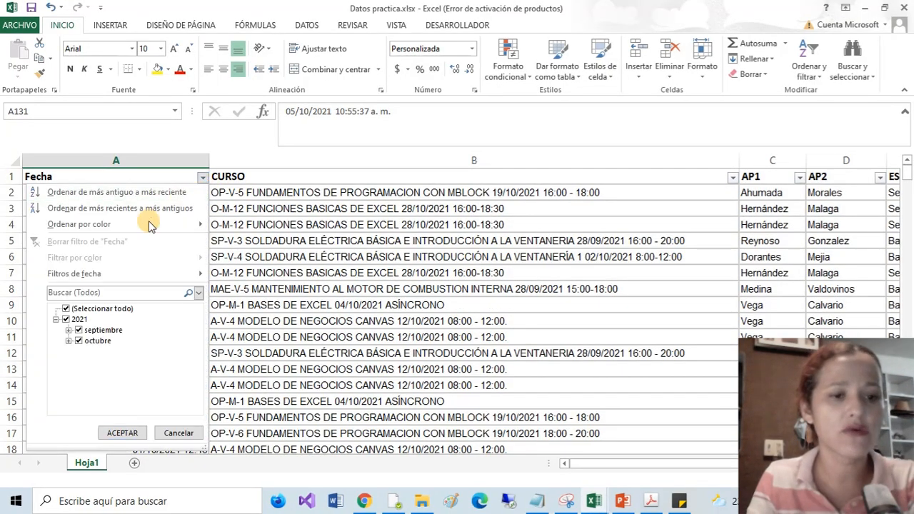
click(69, 331)
click(69, 351)
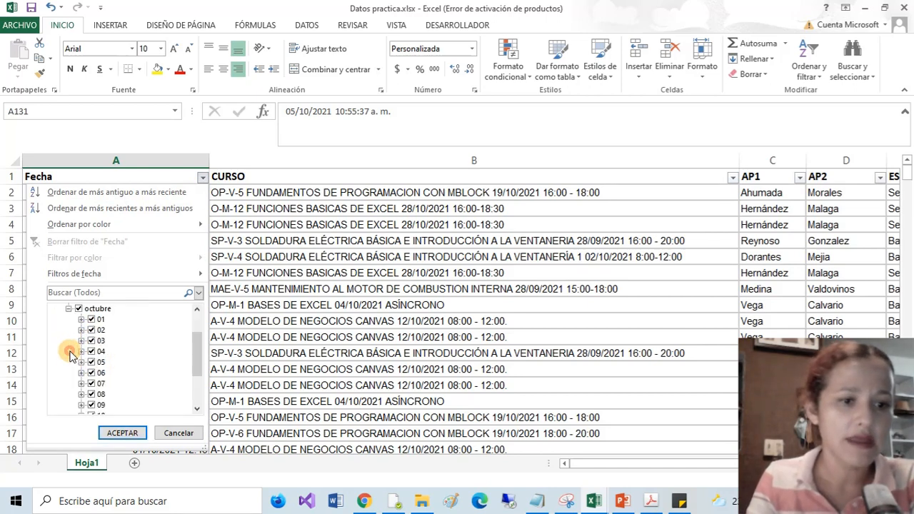
click(82, 330)
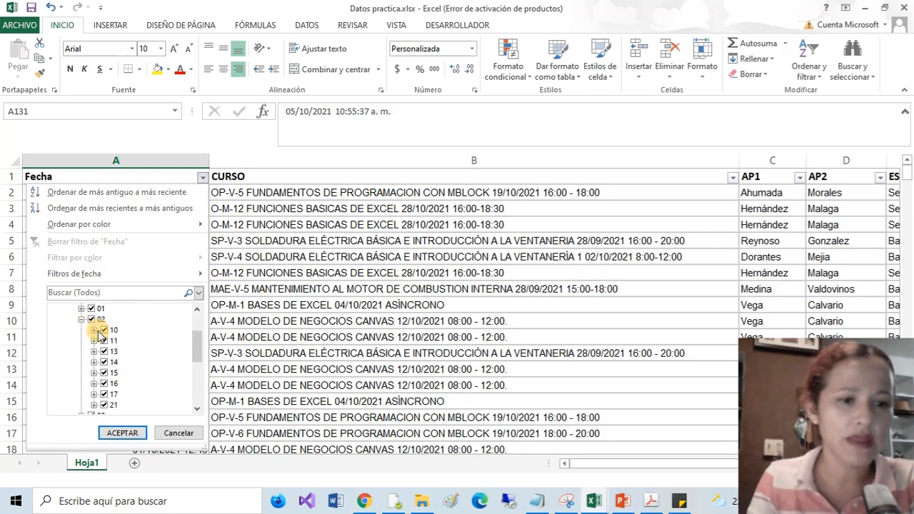
click(95, 330)
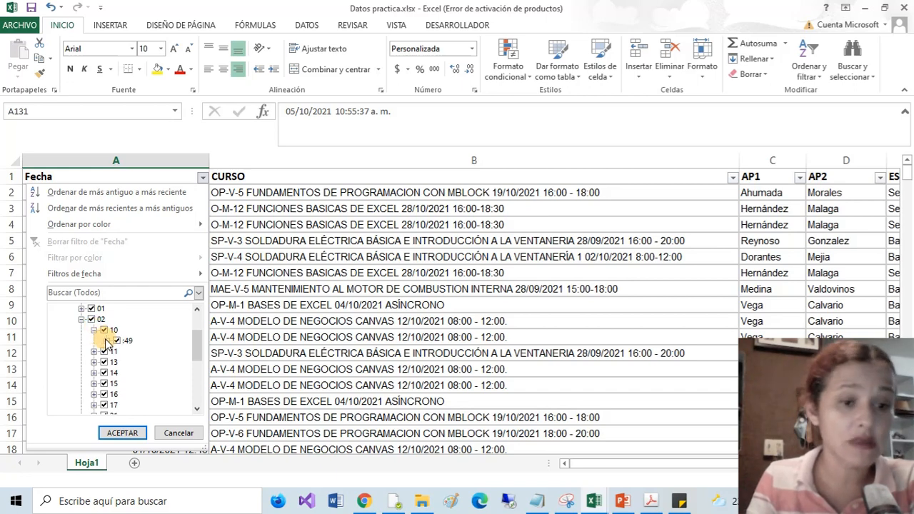
click(106, 340)
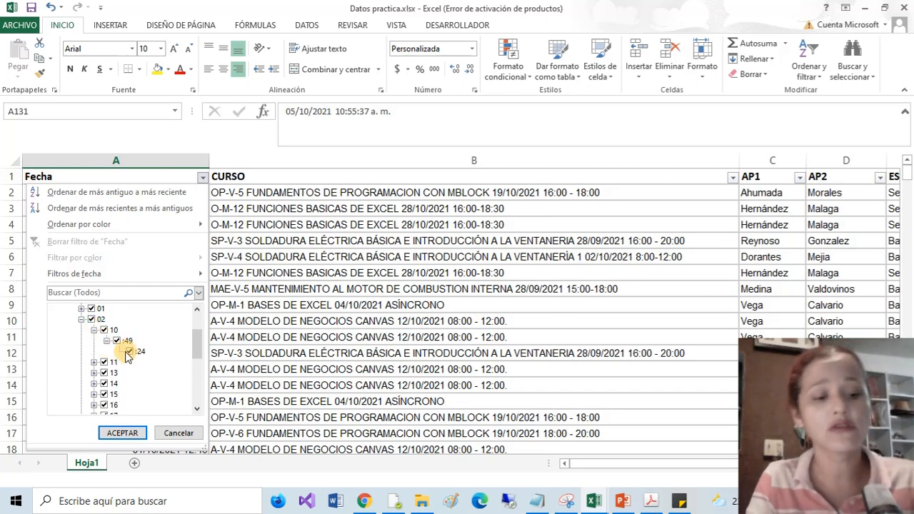
key(Escape)
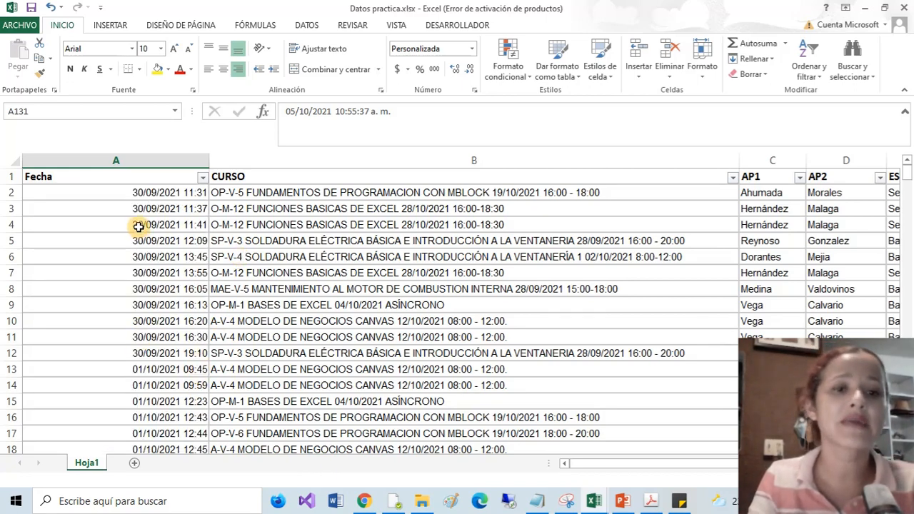
Step: Filter the Fecha column to show only the octubre records of 2021
click(202, 179)
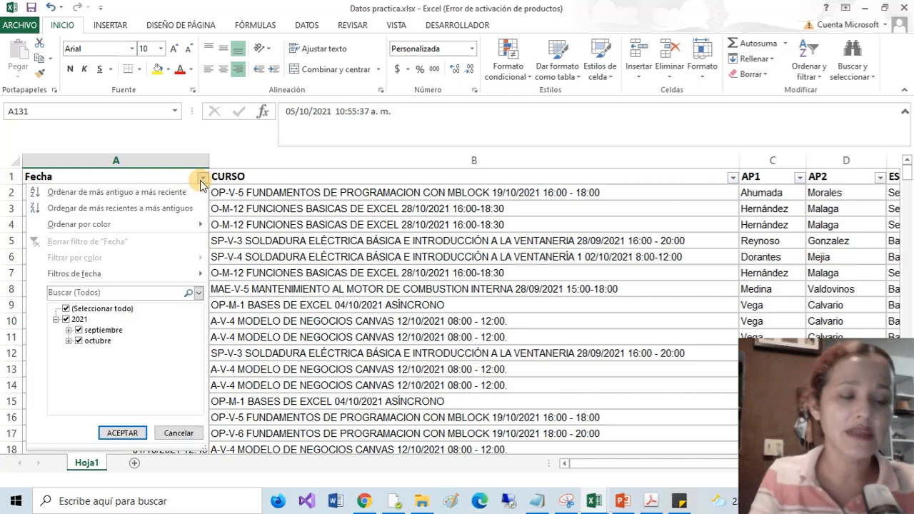
click(66, 310)
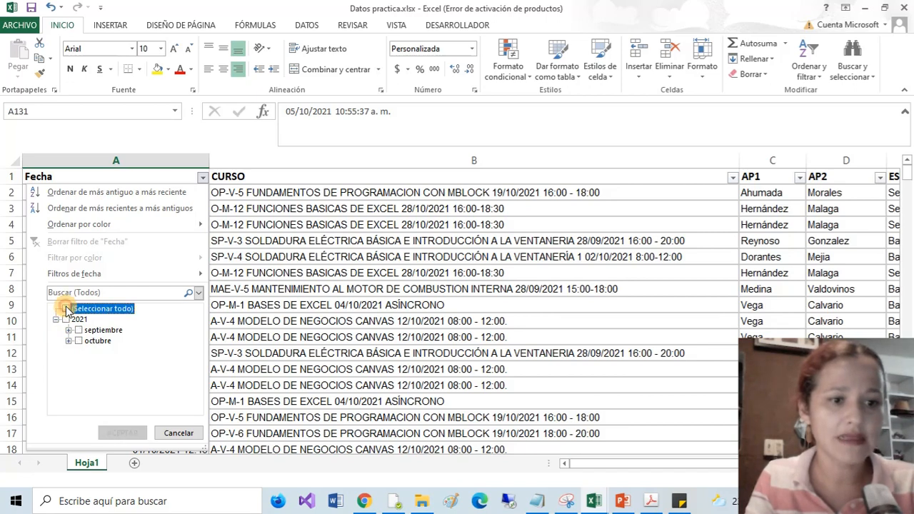
click(79, 343)
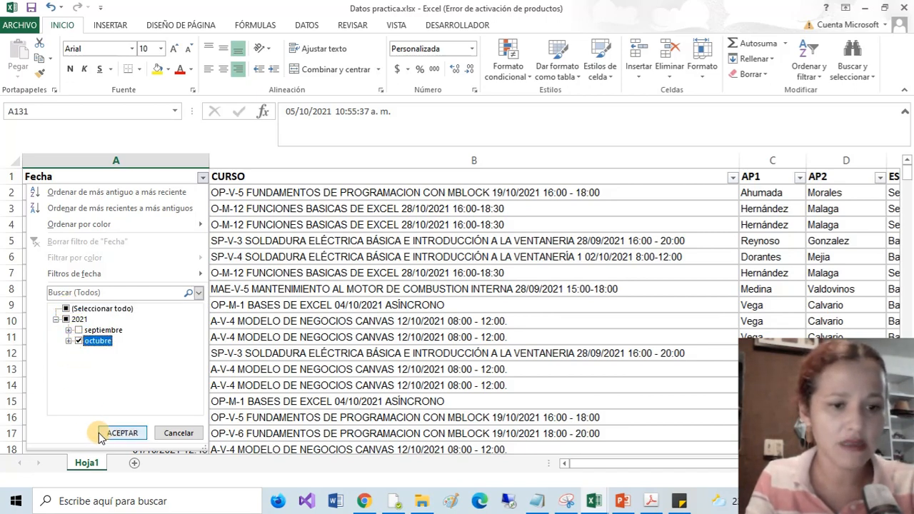
click(121, 433)
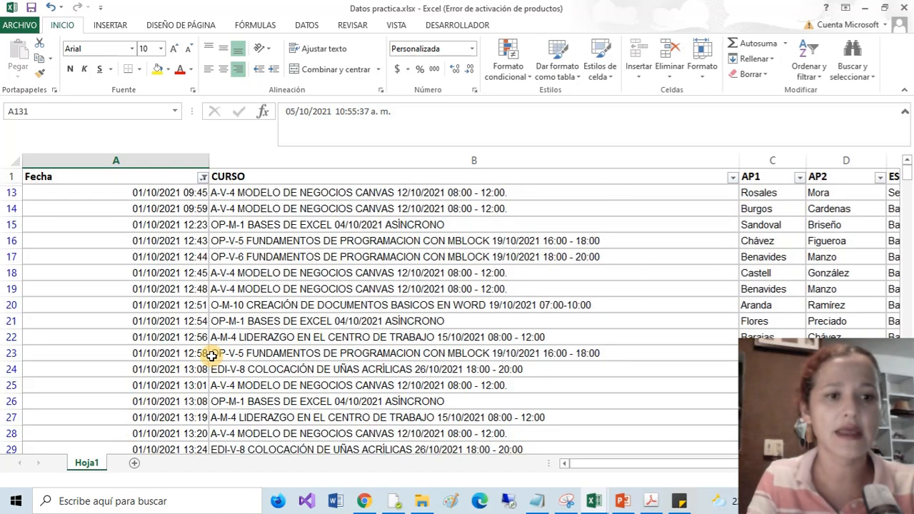
Step: Review the filtered October records through the last row and select the Fecha cells from A307 upward
scroll(209, 358, down, 11)
scroll(206, 368, down, 7)
scroll(206, 367, up, 1)
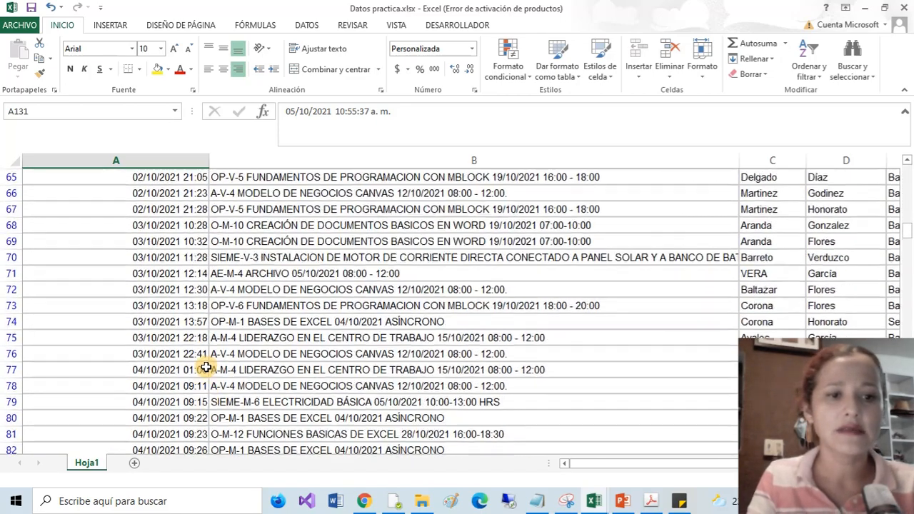
scroll(206, 367, down, 7)
scroll(206, 367, down, 20)
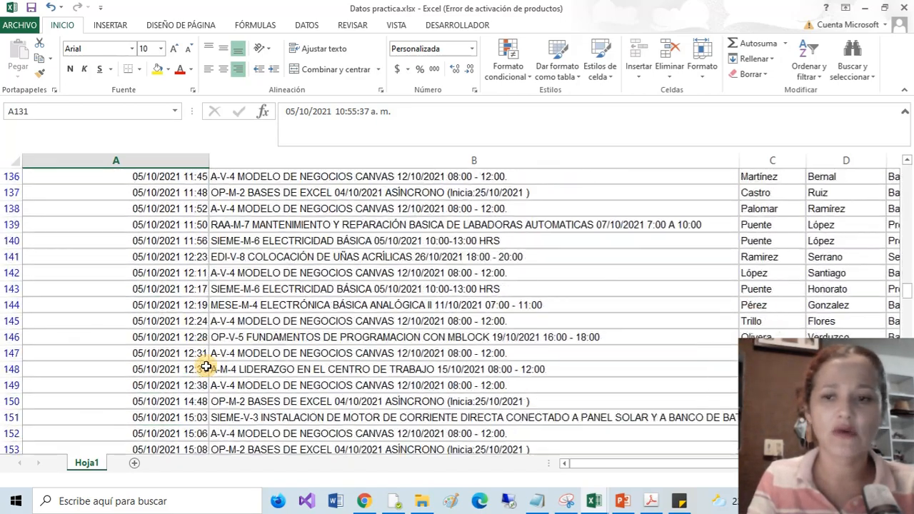
scroll(206, 364, down, 20)
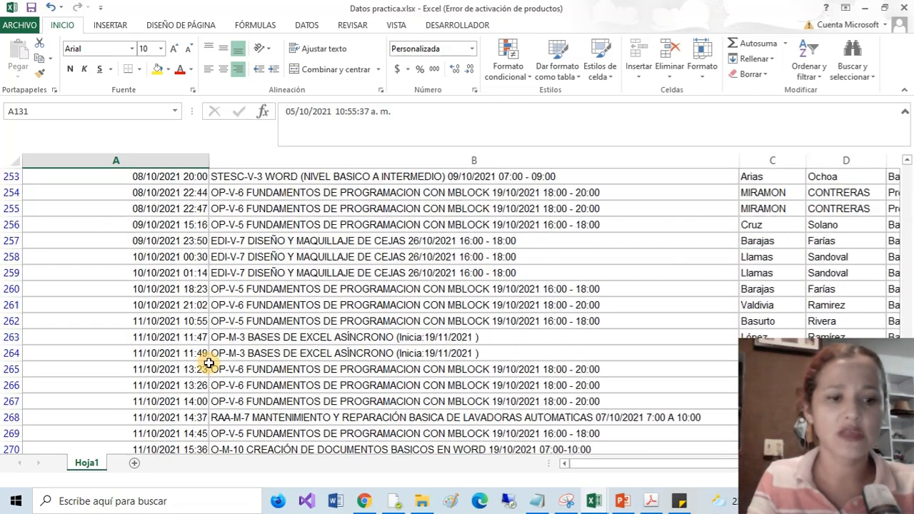
scroll(212, 363, down, 3)
scroll(210, 361, up, 5)
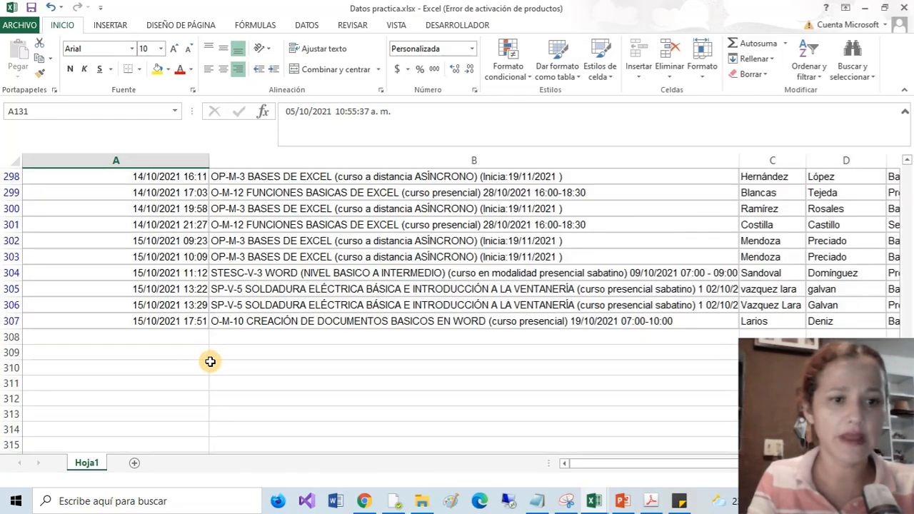
click(171, 323)
drag(171, 323, 146, 191)
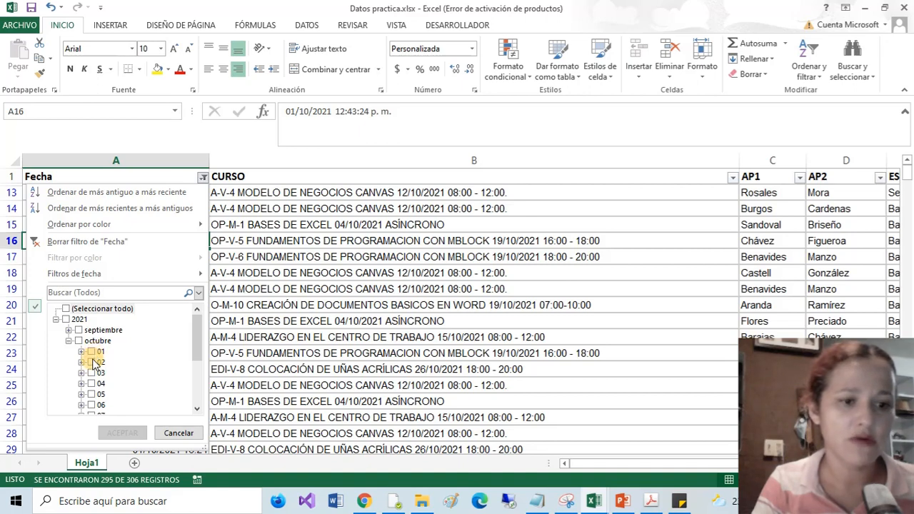
Step: Filter the Fecha column to day 05 of octubre only, and check the filtered rows from first to last
click(92, 396)
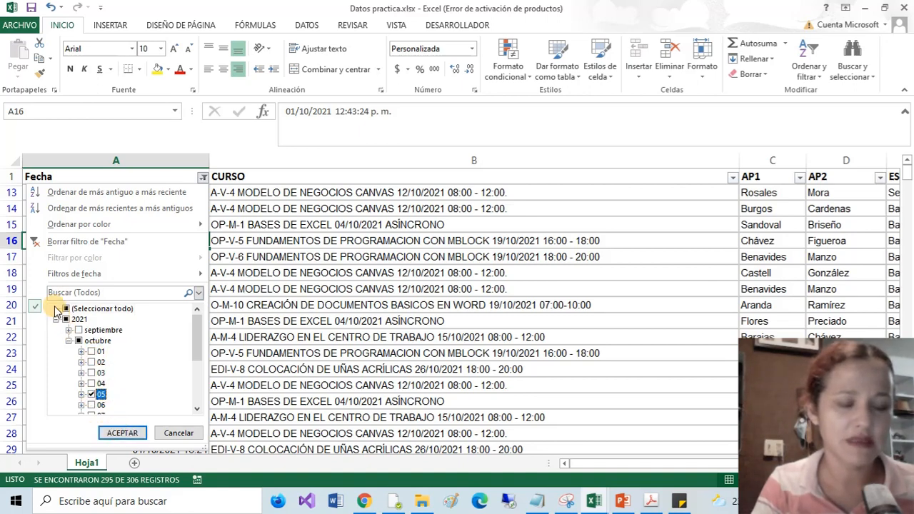
click(122, 433)
scroll(197, 378, down, 17)
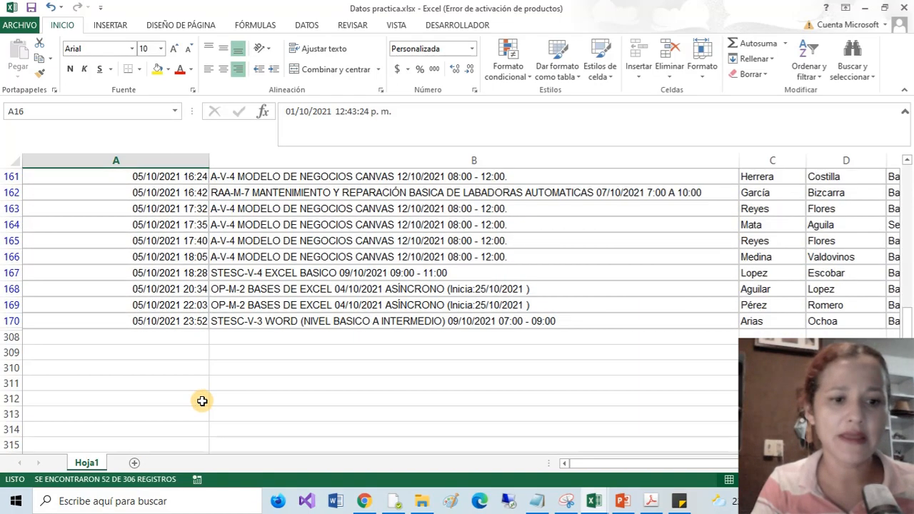
scroll(202, 400, up, 5)
scroll(202, 400, up, 12)
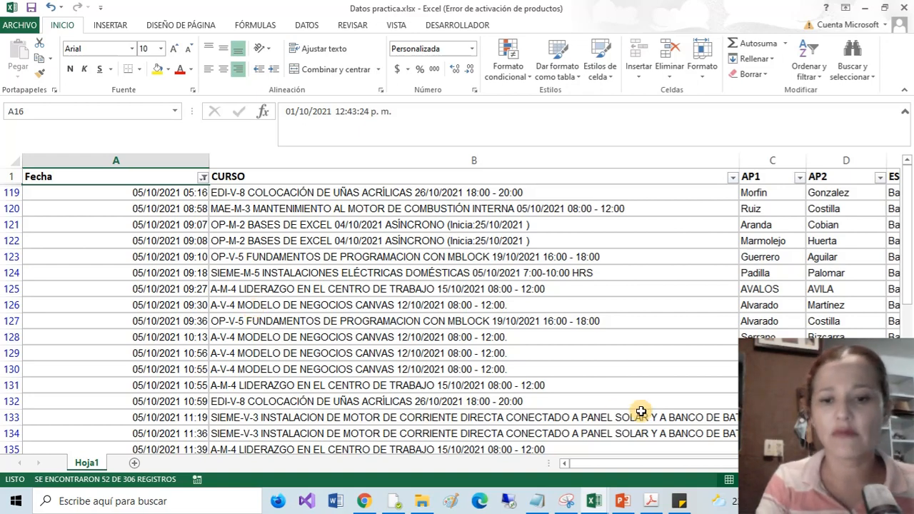
Step: Widen the GENERO column slightly and view its filter choices, leaving them all selected
drag(649, 464, 736, 465)
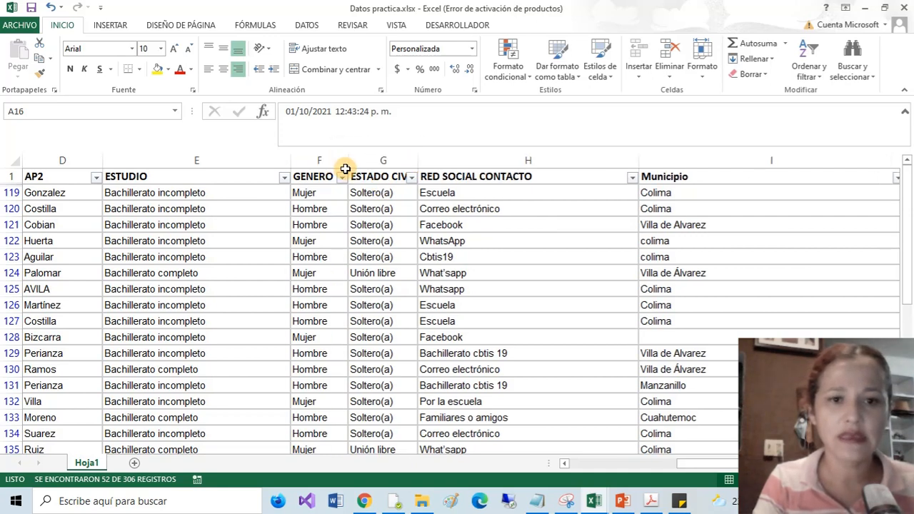
drag(346, 167, 363, 170)
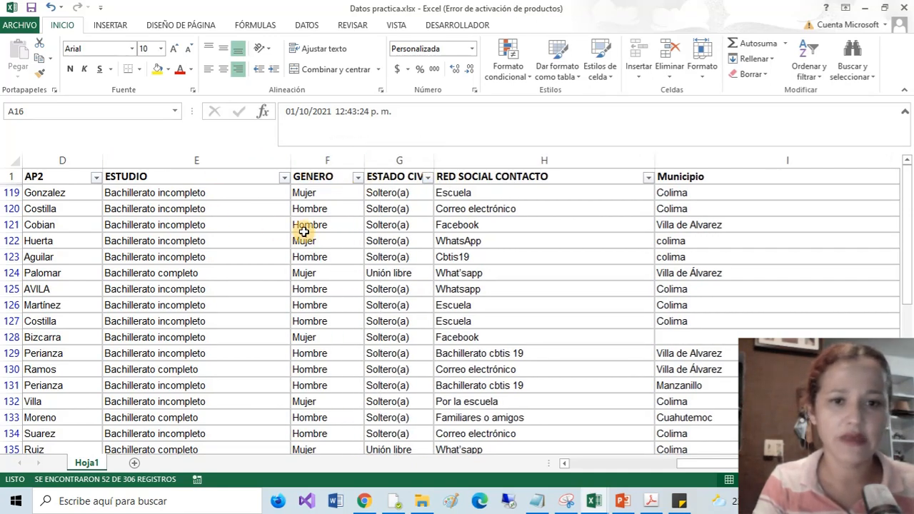
click(356, 178)
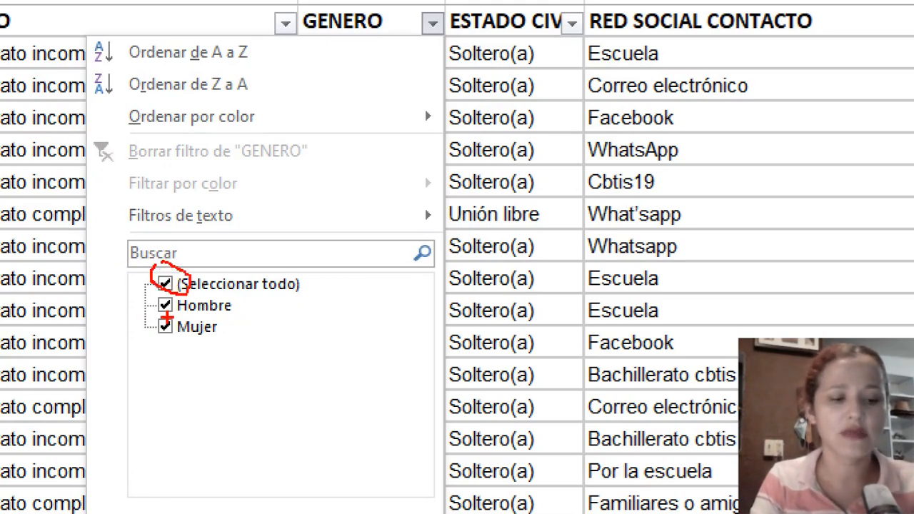
key(Escape)
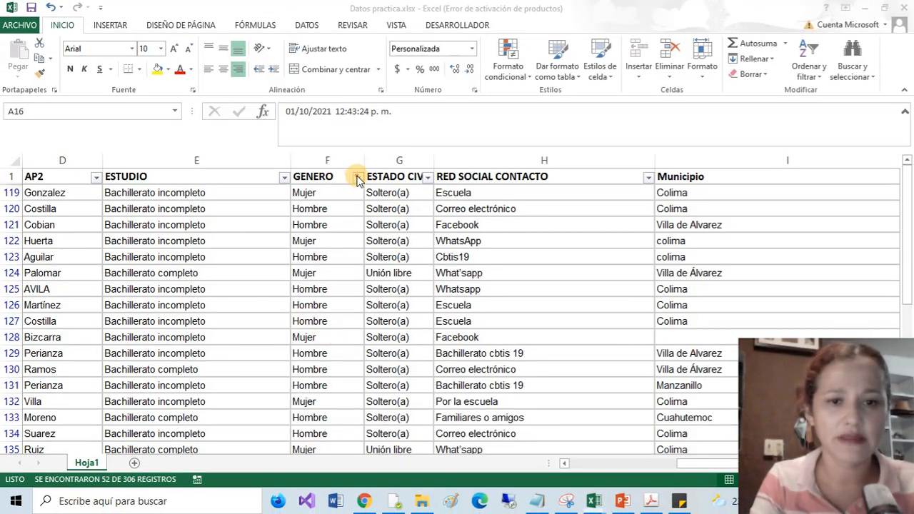
Step: Filter the GENERO column to show only the Mujer records
click(358, 180)
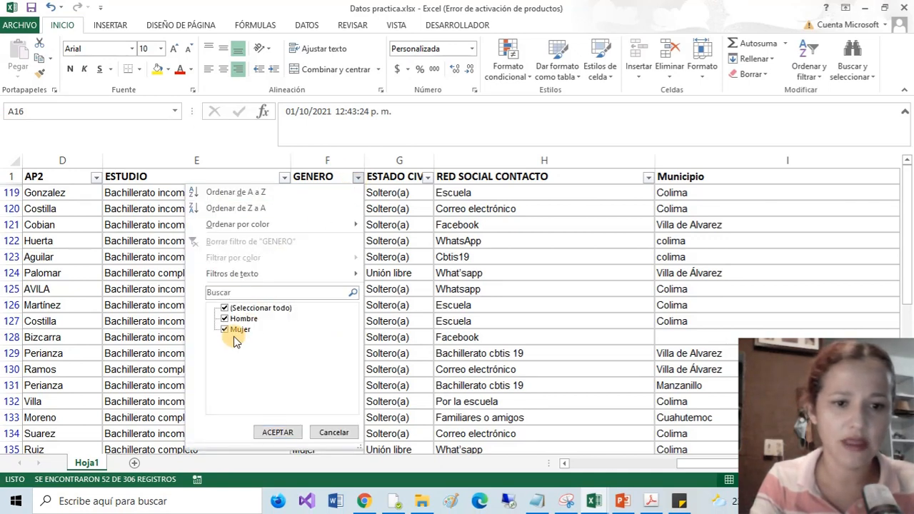
click(225, 308)
click(225, 330)
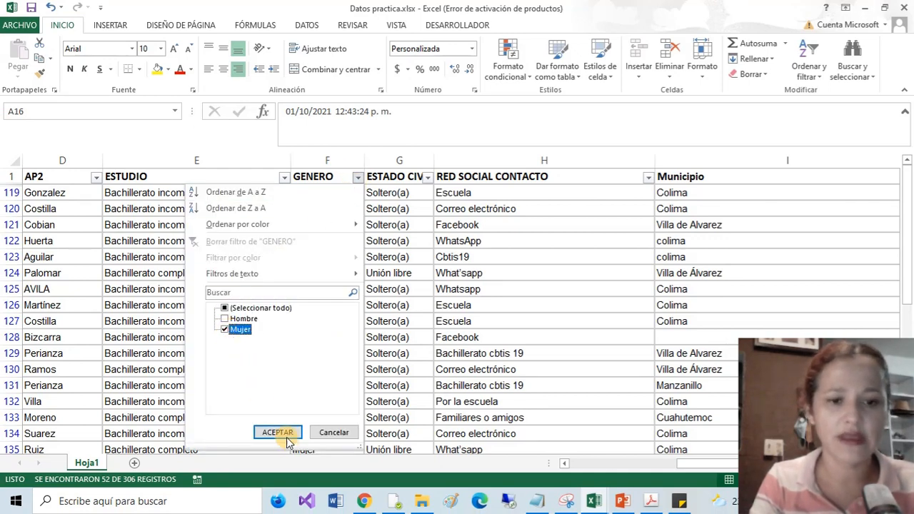
click(278, 432)
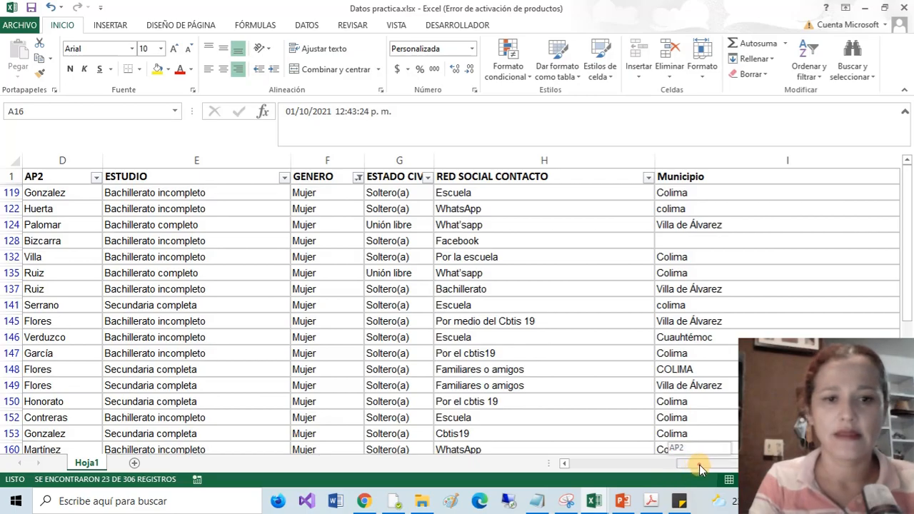
Step: Select the filtered Fecha cells from A119 to the last record to count them, and return to the first rows
drag(700, 469, 530, 466)
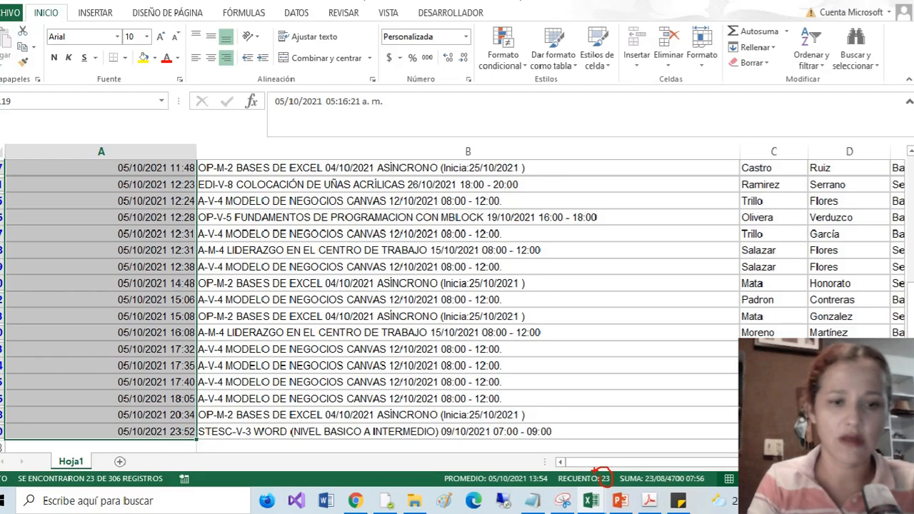
scroll(635, 347, up, 2)
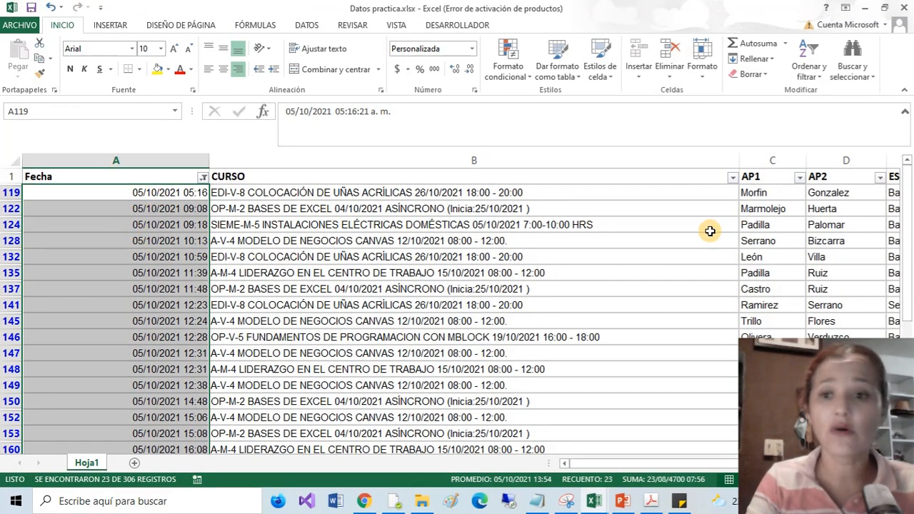
Step: Filter the ESTADO CIVIL column to show only the Soltero(a) records, and check the filtered rows
drag(663, 464, 729, 443)
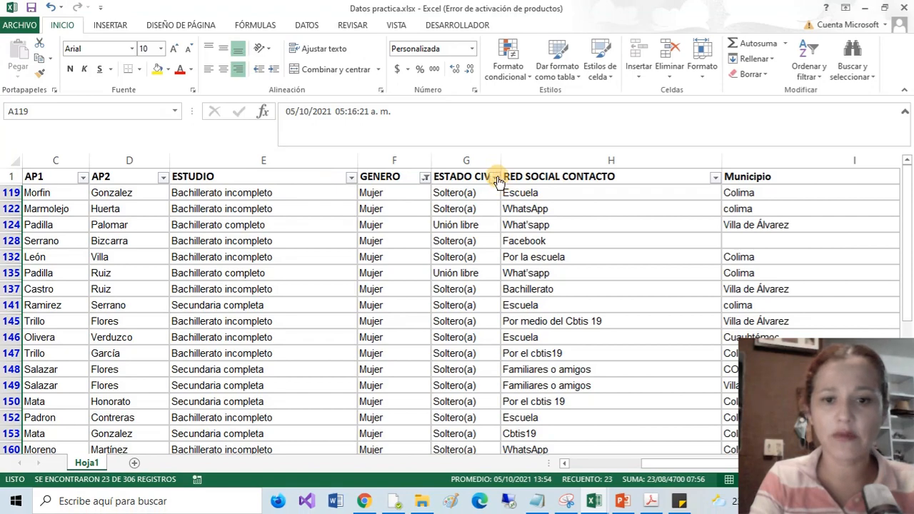
click(495, 178)
click(362, 308)
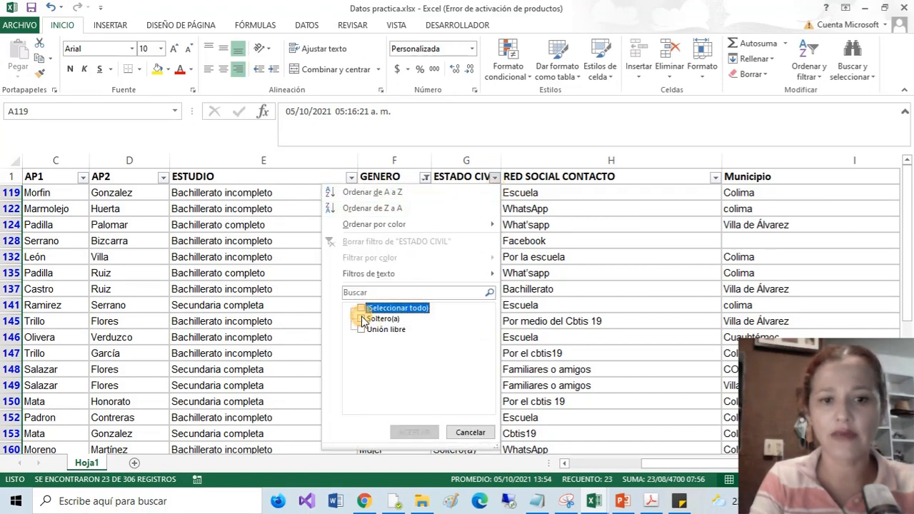
click(361, 318)
click(413, 432)
scroll(471, 386, down, 4)
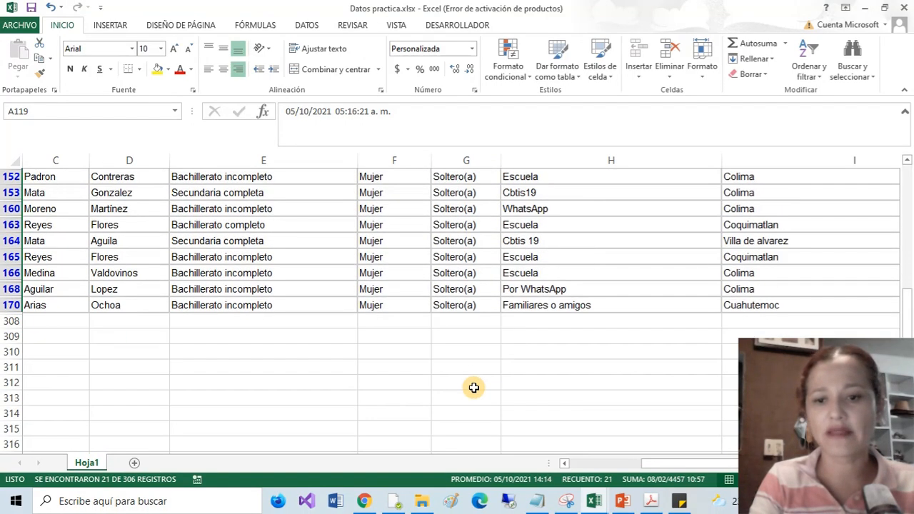
scroll(471, 386, up, 4)
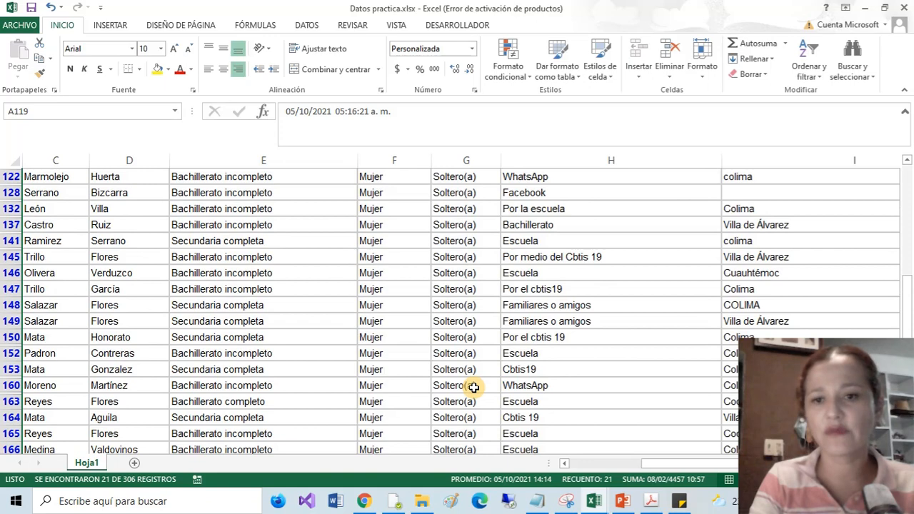
Step: Filter the Municipio column to show only the Colima records, and review the matching rows across all columns
click(875, 181)
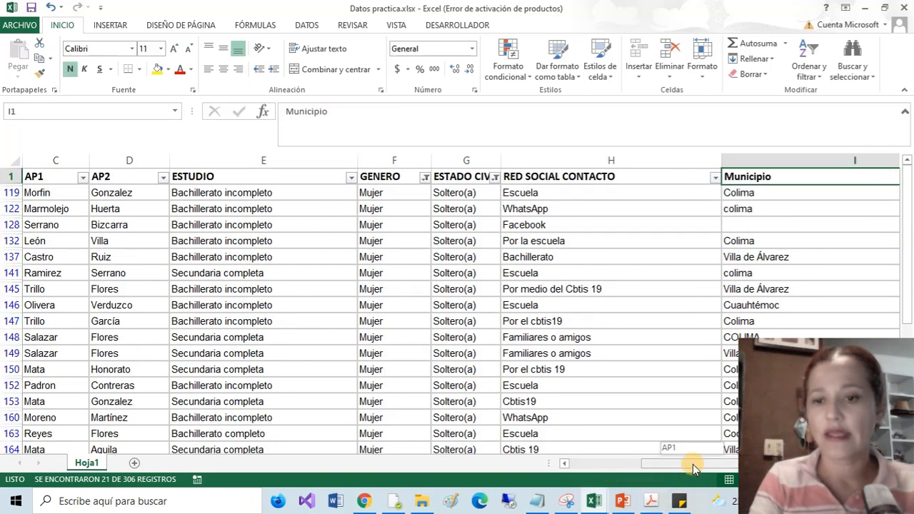
drag(693, 465, 707, 464)
click(834, 177)
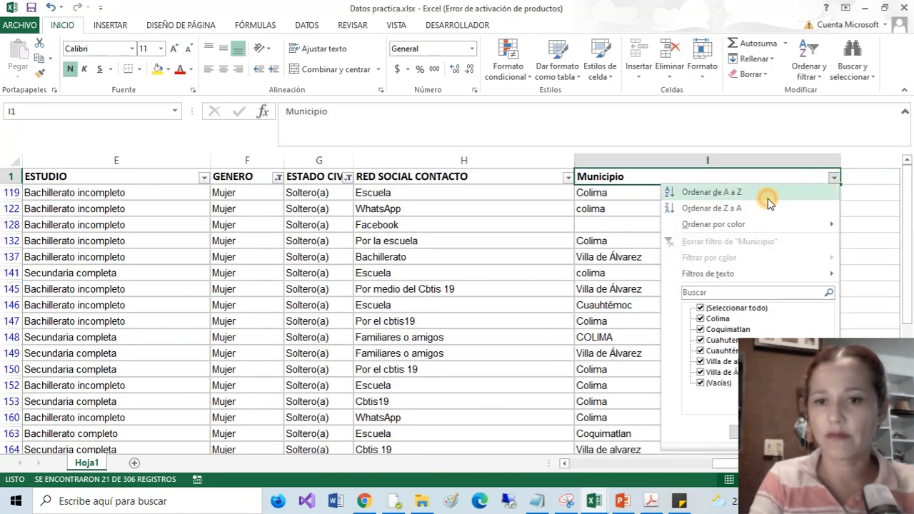
click(701, 308)
click(701, 318)
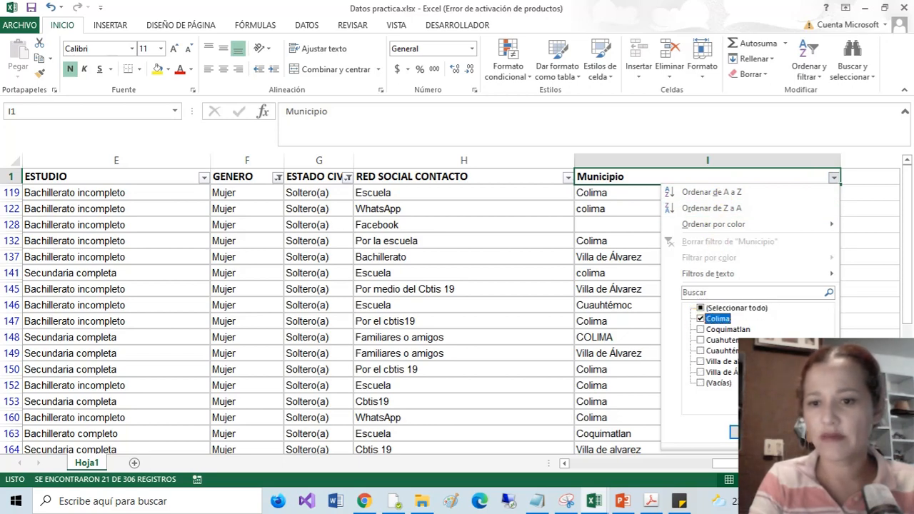
click(757, 432)
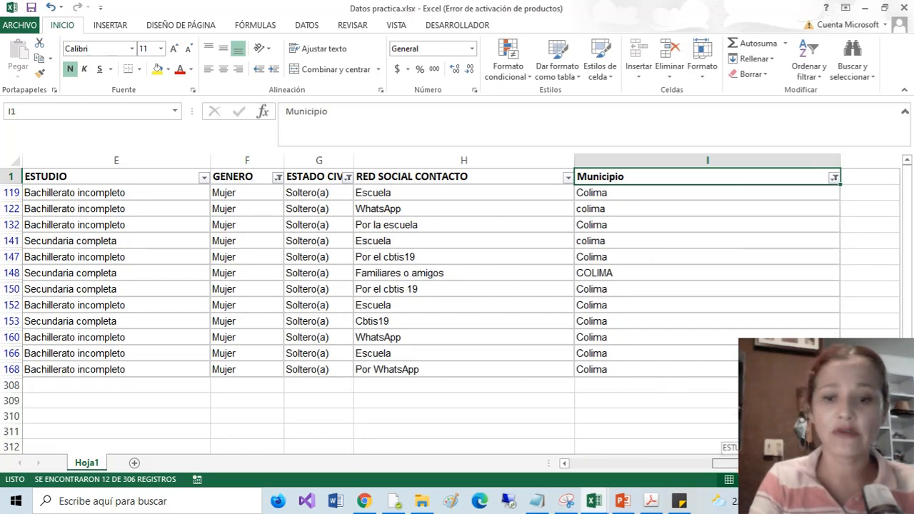
drag(750, 464, 571, 471)
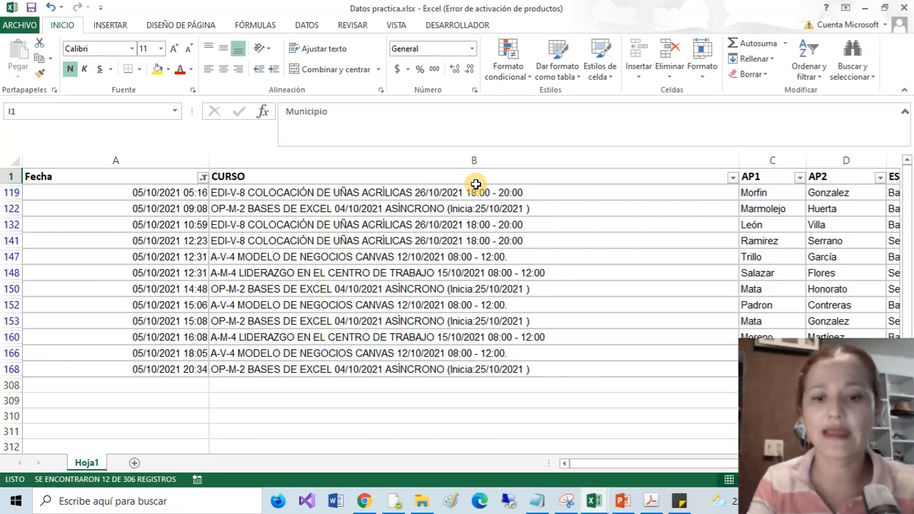
drag(643, 464, 680, 465)
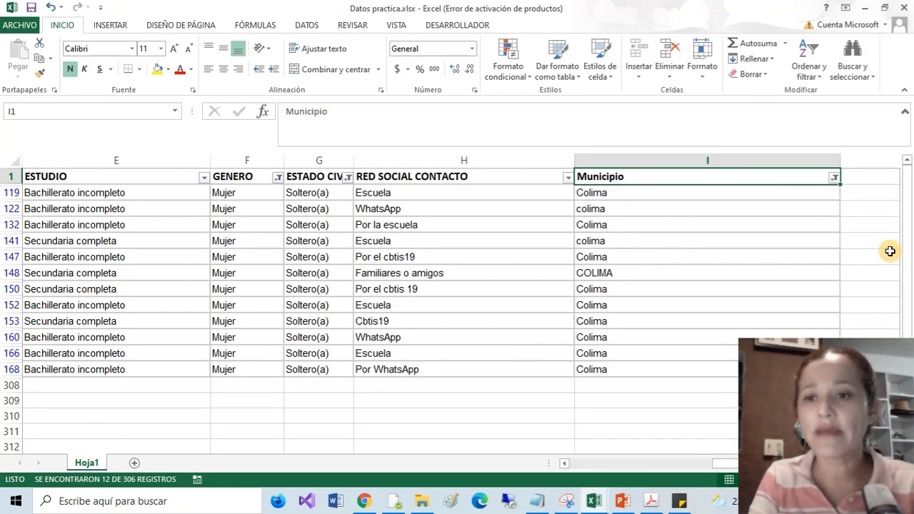
Step: Examine the filter options of the ESTADO CIVIL and GENERO columns, including the option to clear each column's filter
click(836, 178)
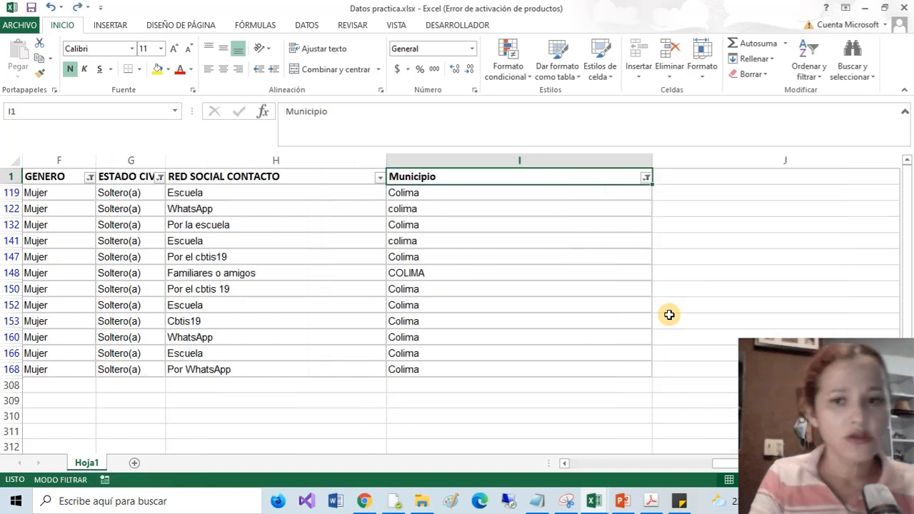
click(746, 261)
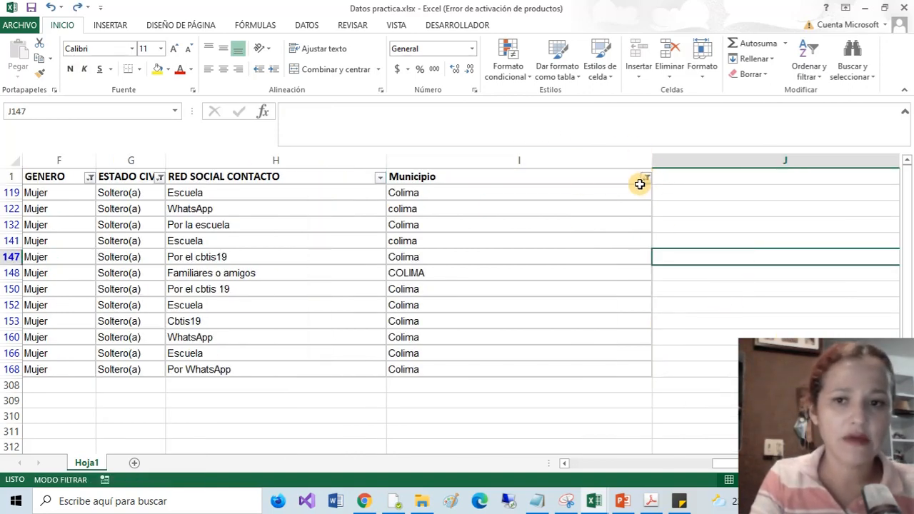
drag(723, 464, 679, 466)
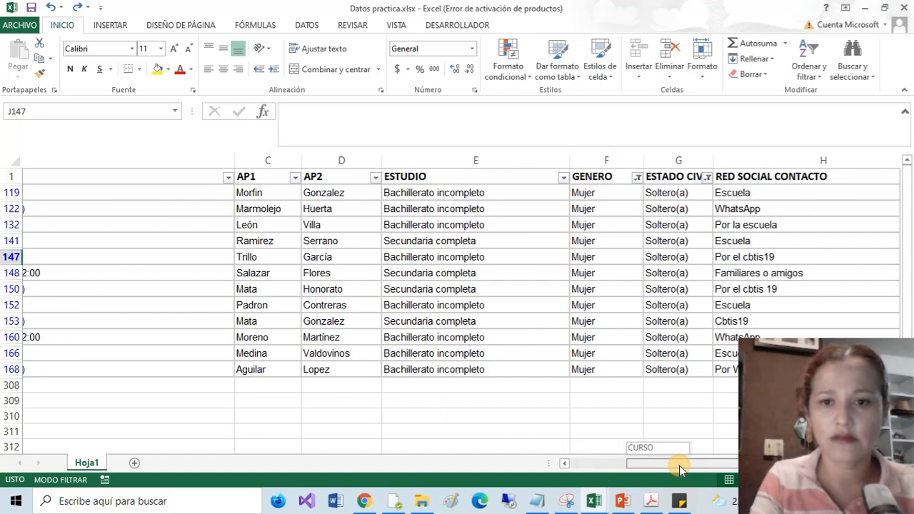
click(495, 177)
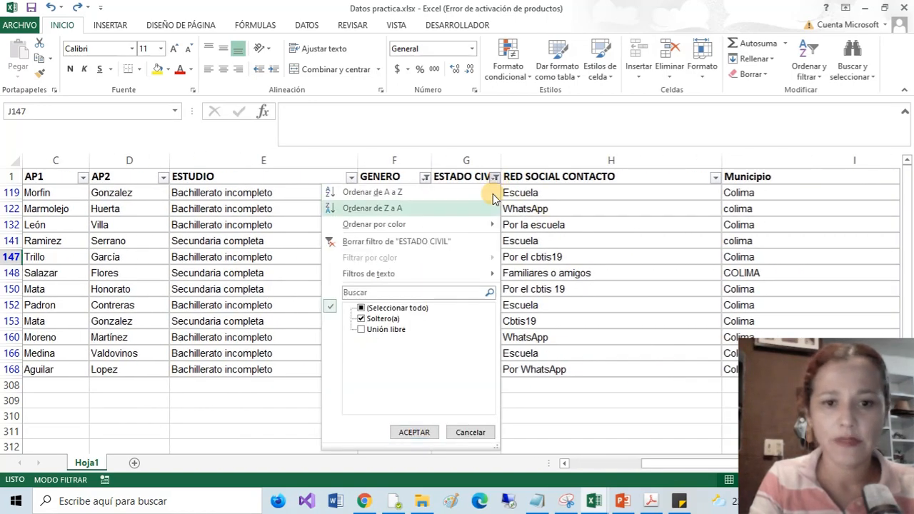
mouse_move(413, 282)
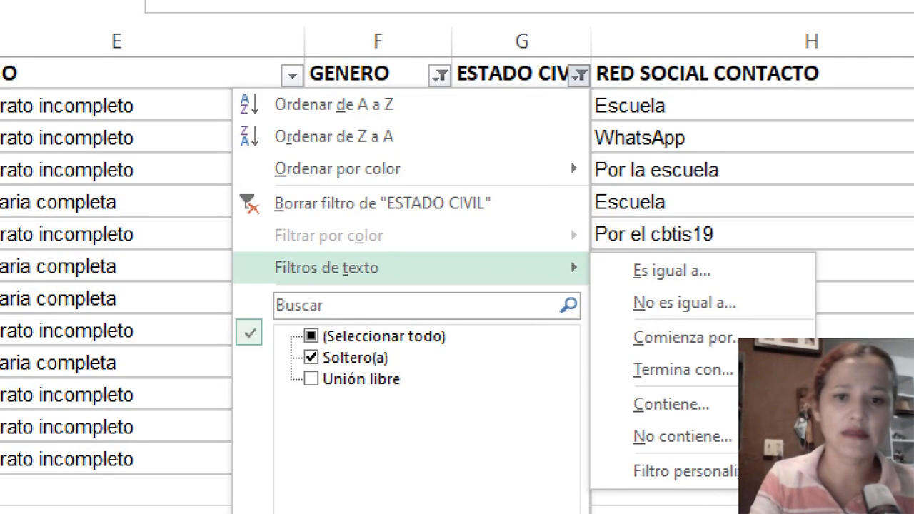
drag(262, 213, 546, 222)
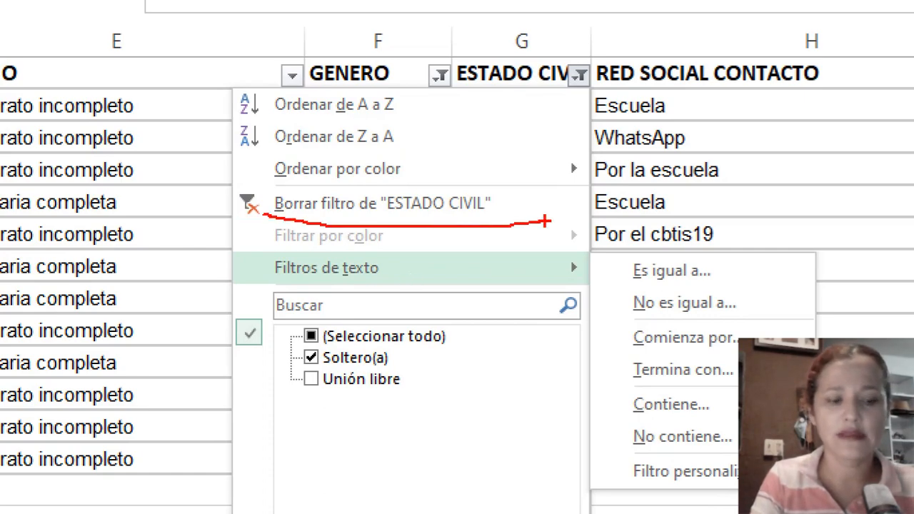
key(Escape)
click(424, 179)
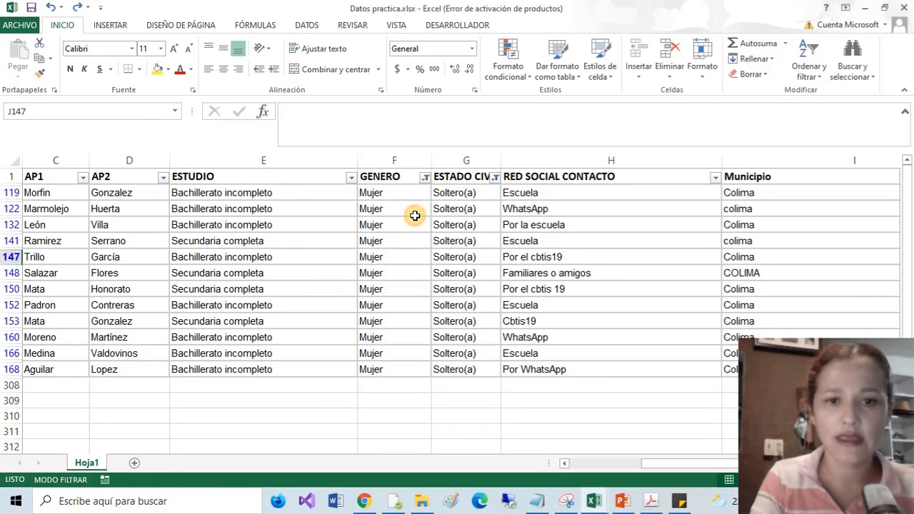
click(425, 177)
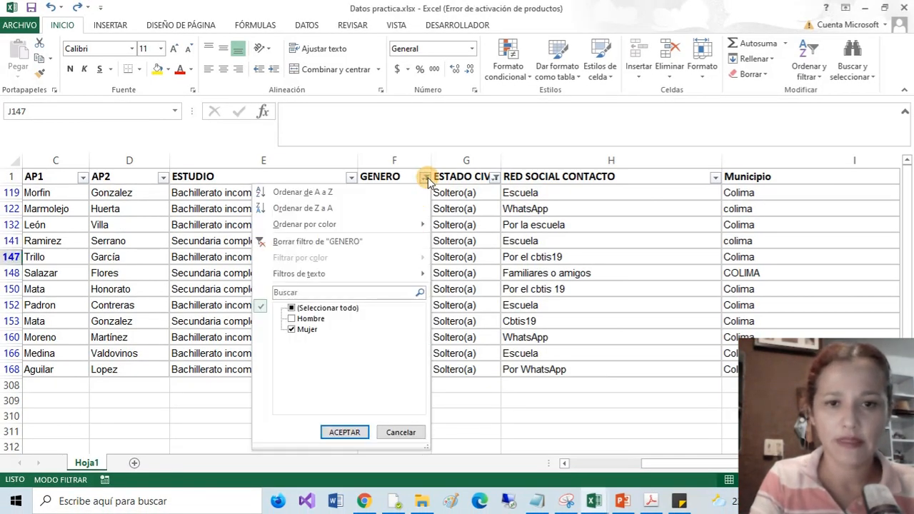
click(487, 183)
Step: Clear only the ESTADO CIVIL column's filter and check the rows across to Municipio
click(495, 178)
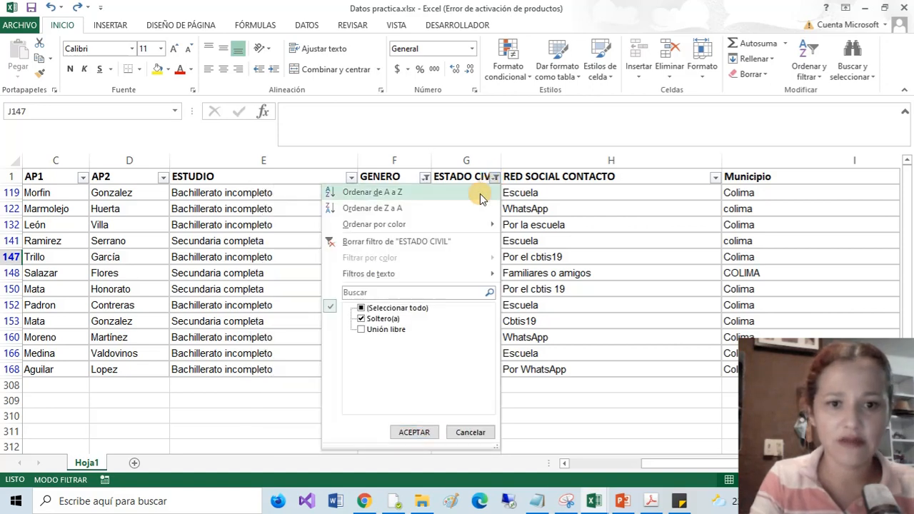
click(391, 243)
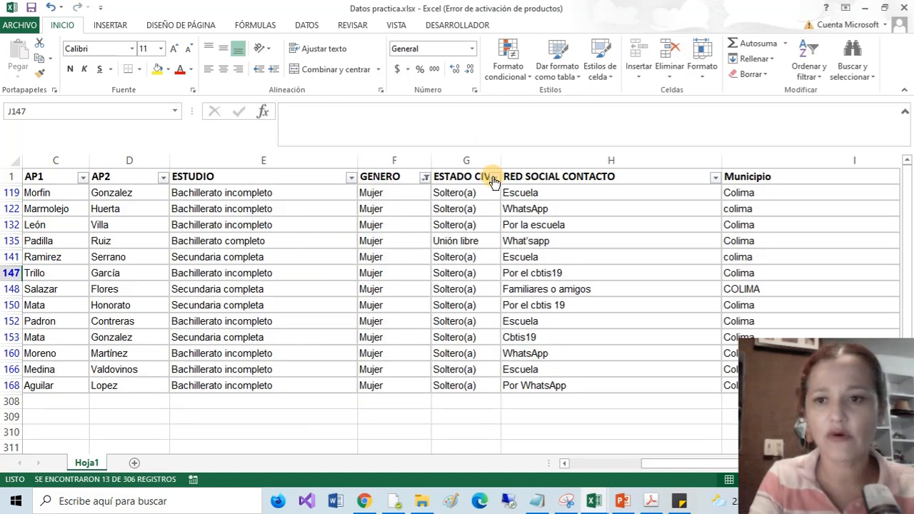
drag(717, 464, 788, 464)
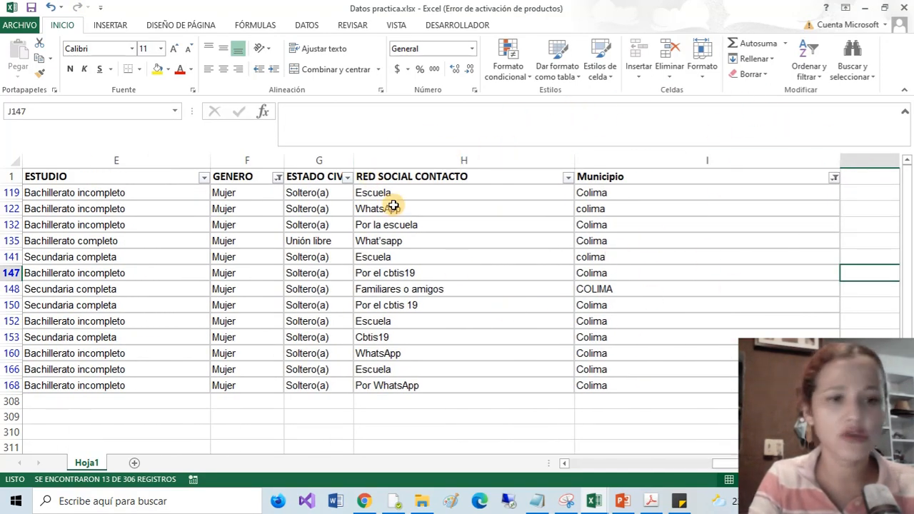
Step: Clear all the filters in the table at once, and return to the Fecha column
click(811, 68)
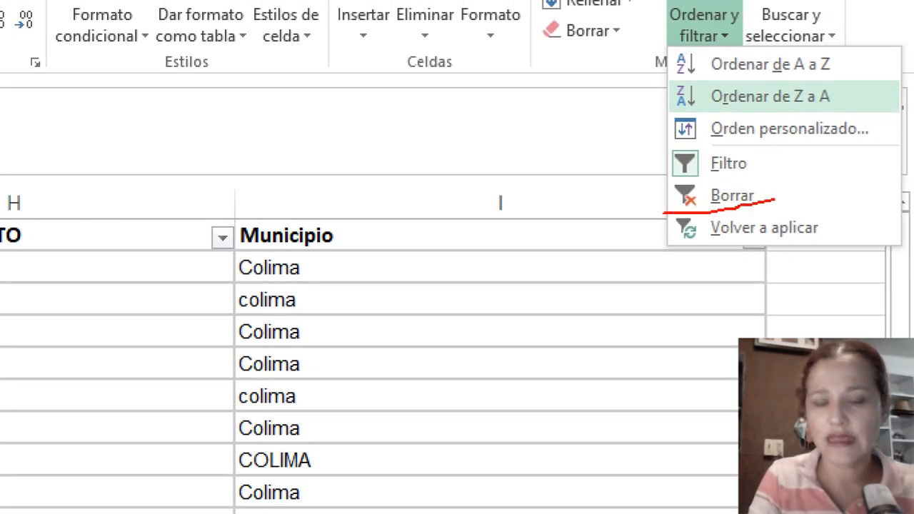
key(Escape)
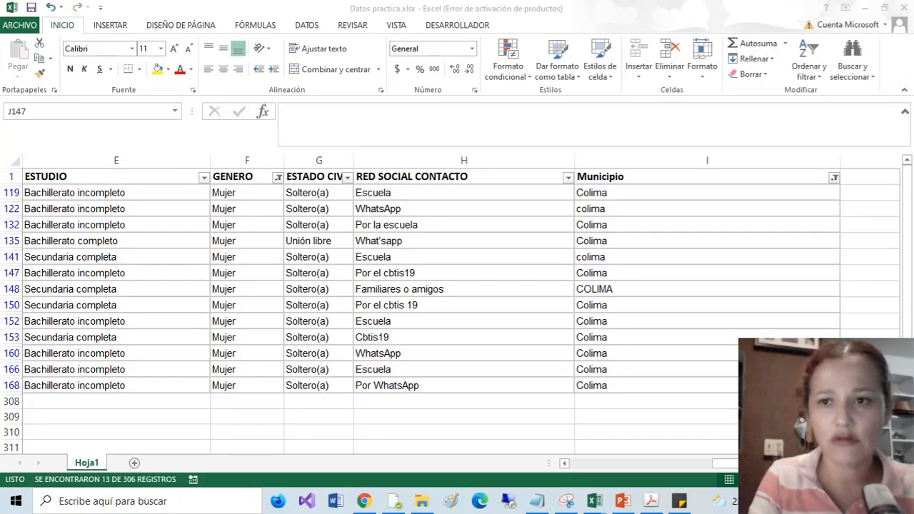
click(720, 35)
click(818, 80)
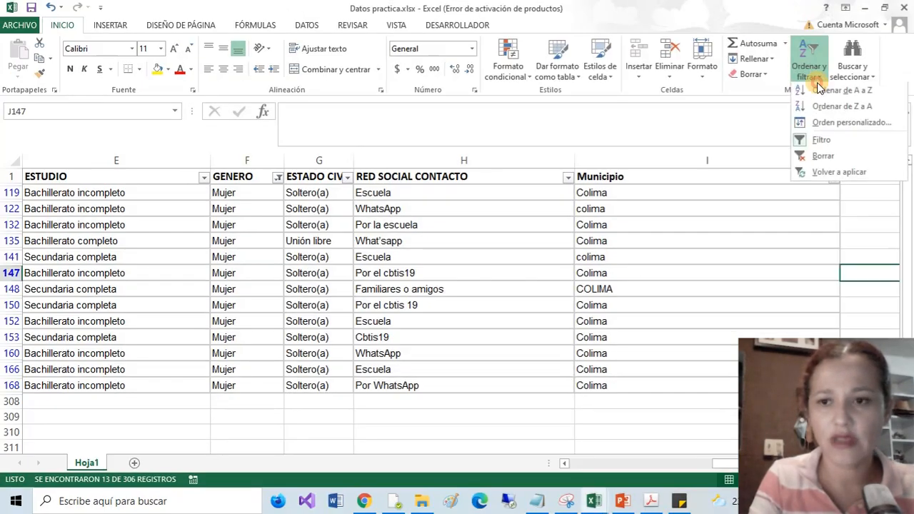
click(818, 157)
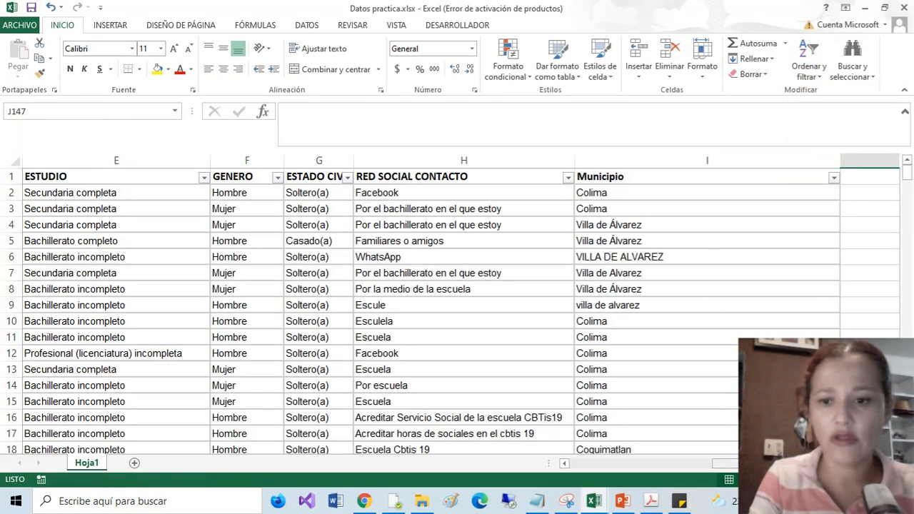
click(566, 463)
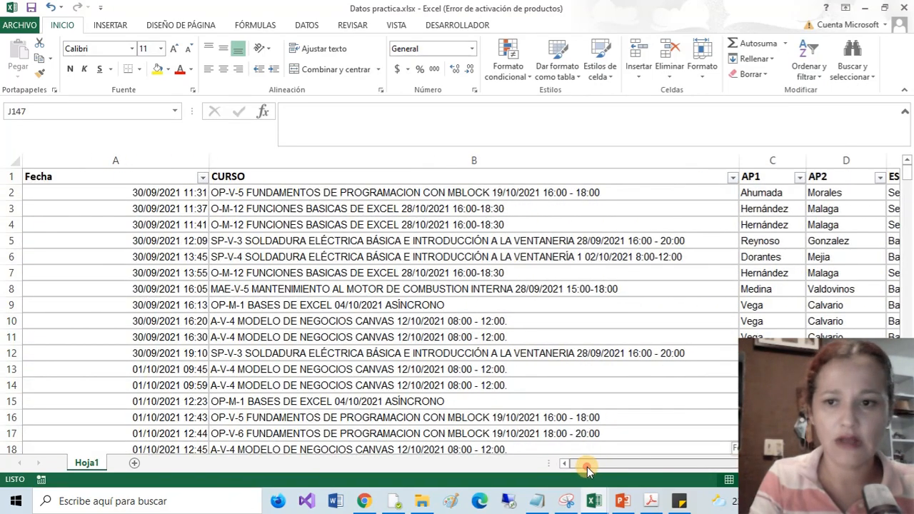
Step: Filter the GENERO column to show only the Hombre records, and look down through the filtered rows
drag(586, 467, 716, 477)
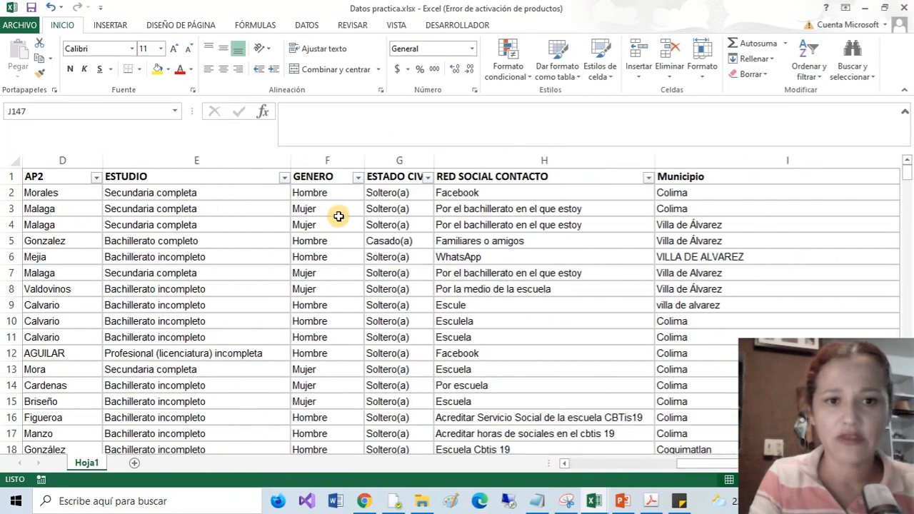
click(357, 183)
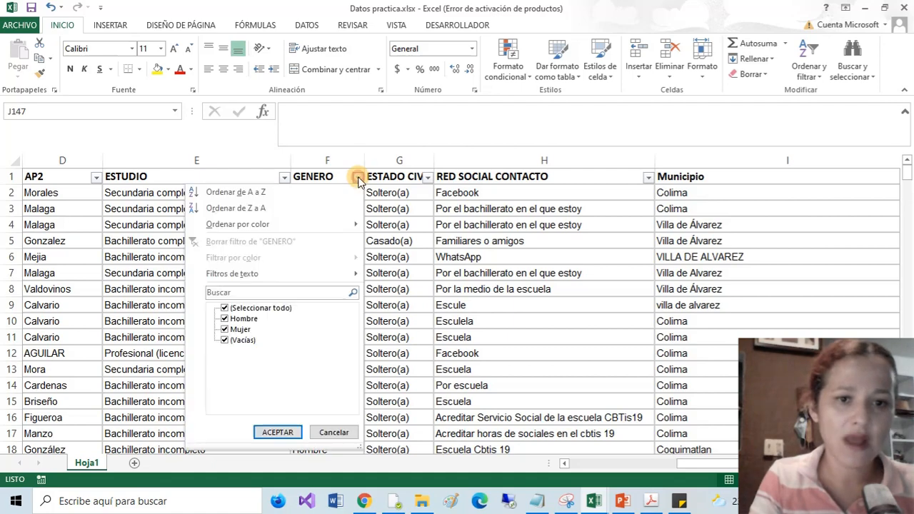
click(225, 310)
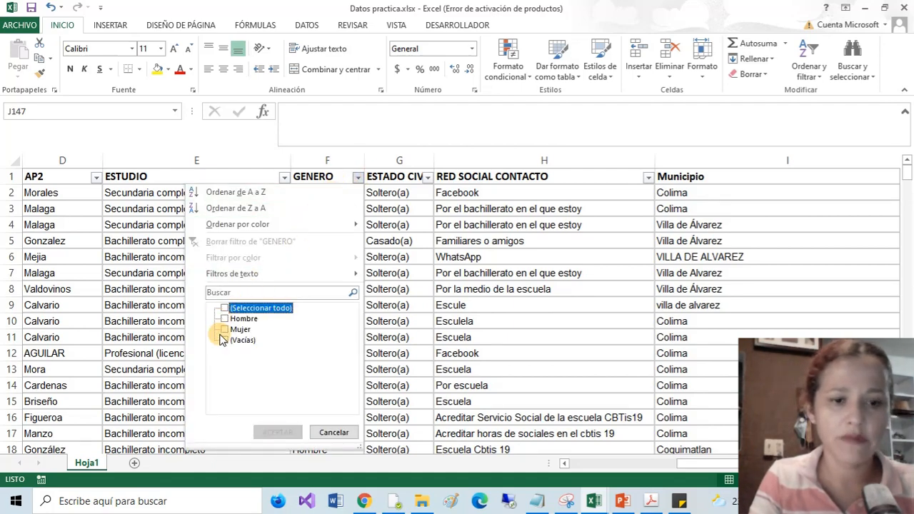
click(225, 319)
click(278, 433)
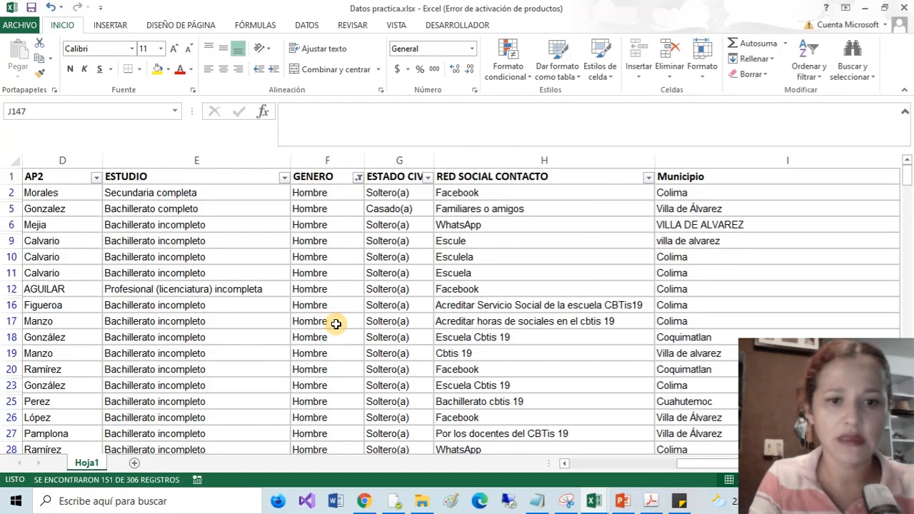
scroll(341, 300, down, 13)
scroll(343, 297, down, 20)
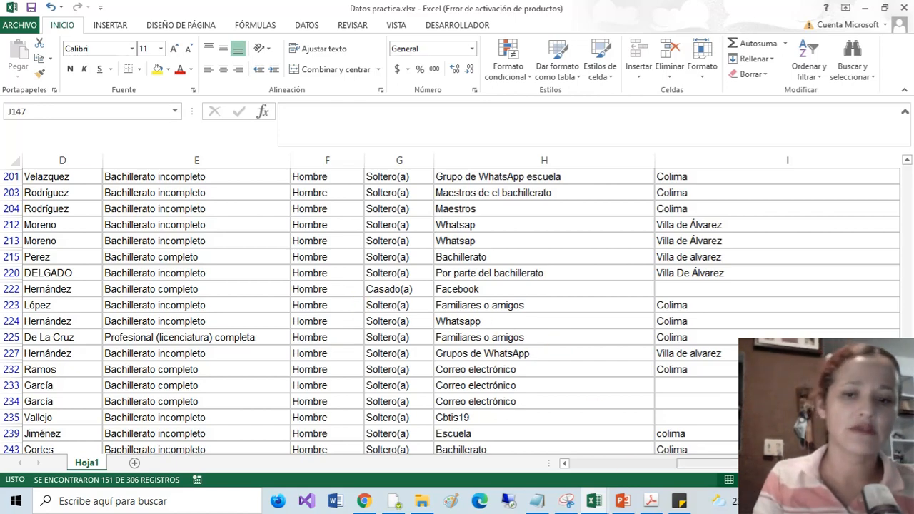
Step: Copy all the filtered Hombre records, from cell A2 to the last Municipio cell in row 307
drag(758, 464, 593, 503)
scroll(218, 361, up, 15)
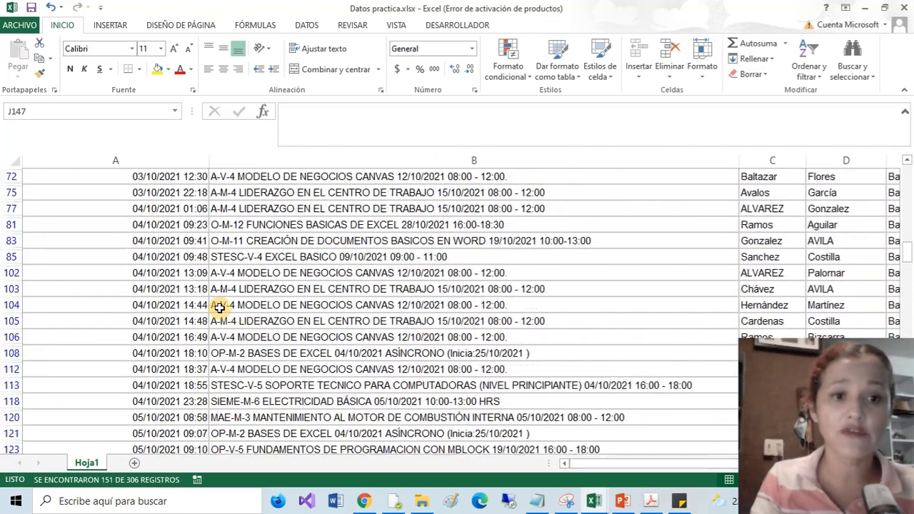
scroll(219, 307, up, 10)
drag(154, 227, 800, 420)
key(ctrl+c)
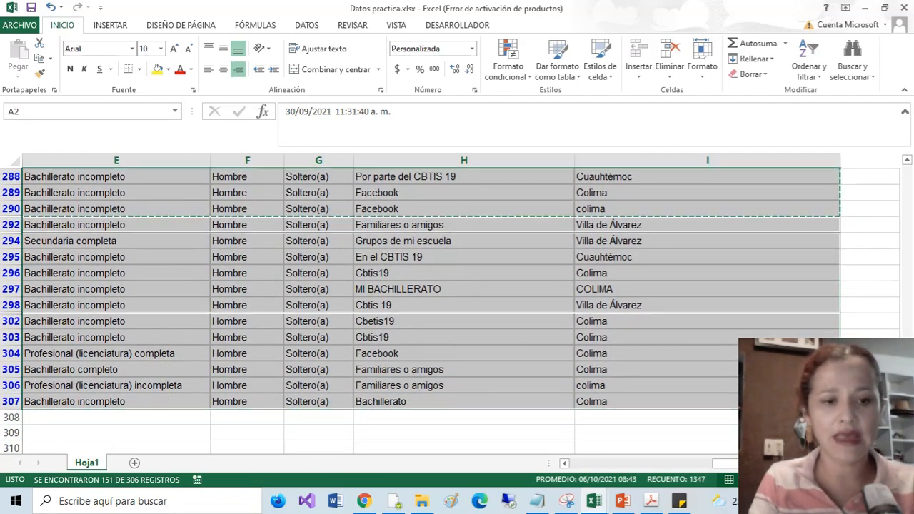
Step: Add a new worksheet and paste the copied Hombre records into it starting at cell B2
click(134, 463)
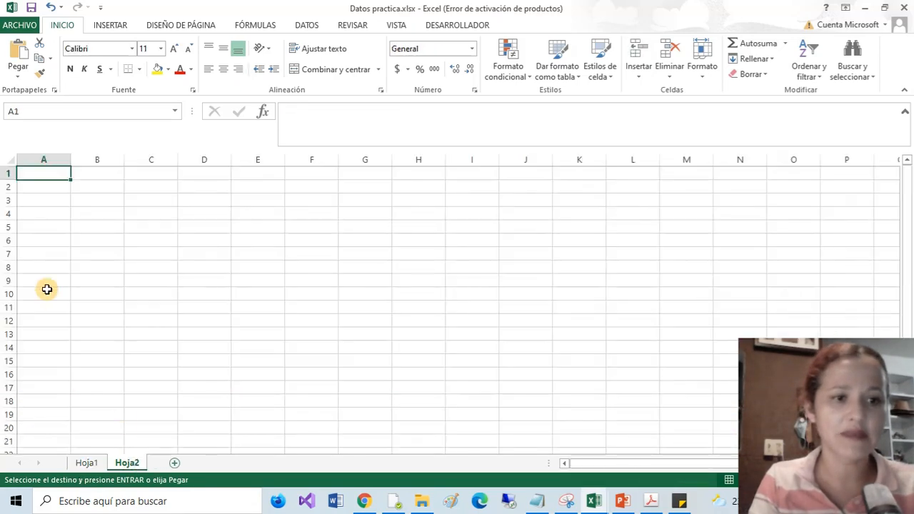
click(45, 186)
click(100, 187)
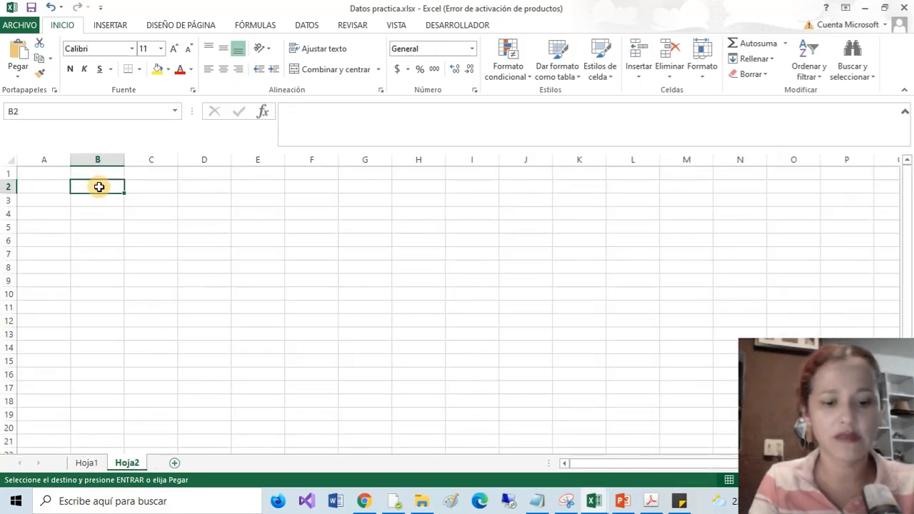
key(ctrl+v)
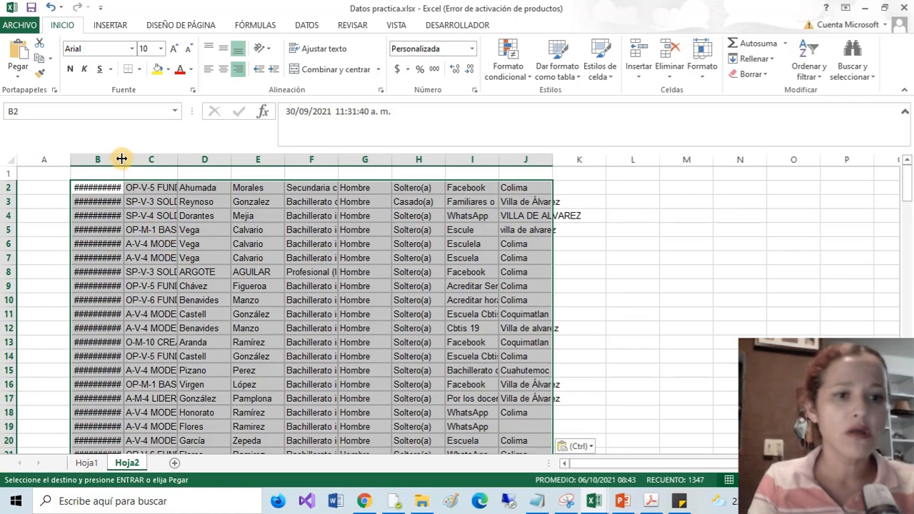
Step: Fit the widths of columns B, C and G on the new sheet to their contents and look down through the pasted rows
double_click(122, 157)
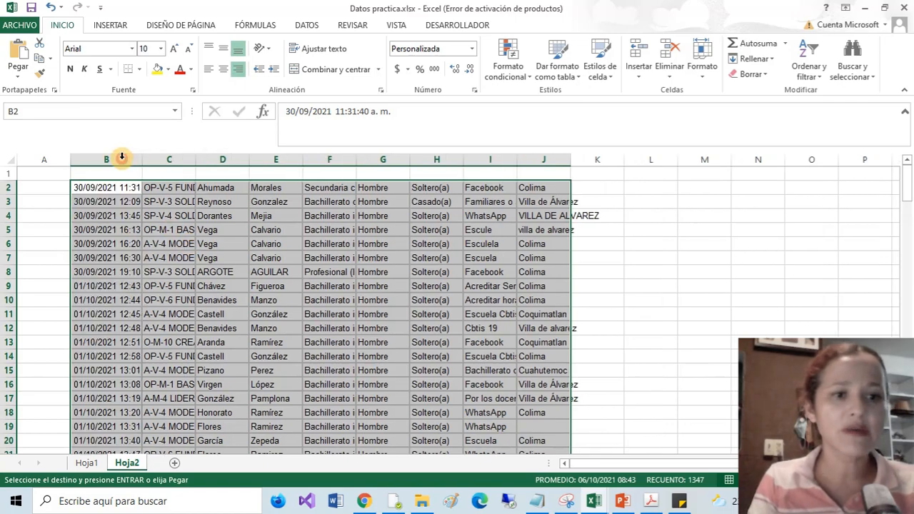
double_click(195, 159)
drag(593, 463, 644, 463)
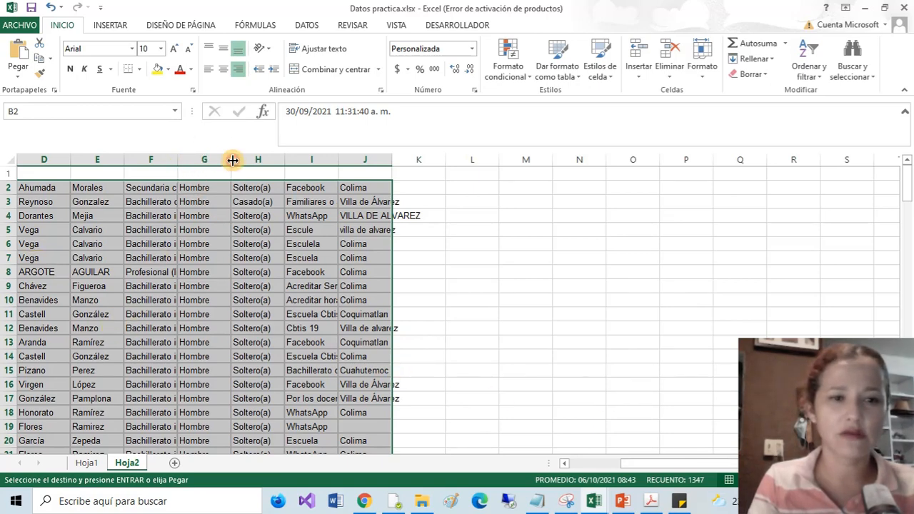
drag(232, 160, 214, 160)
scroll(200, 210, down, 7)
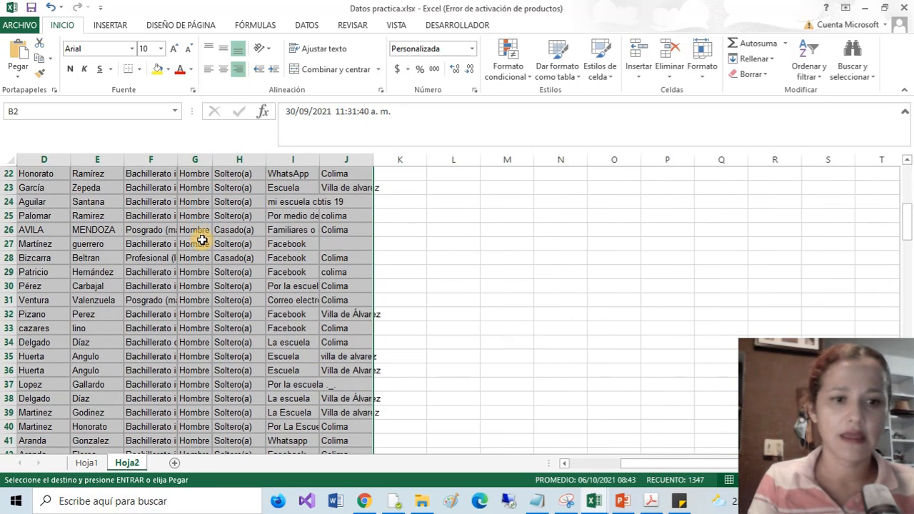
click(202, 241)
scroll(202, 243, down, 20)
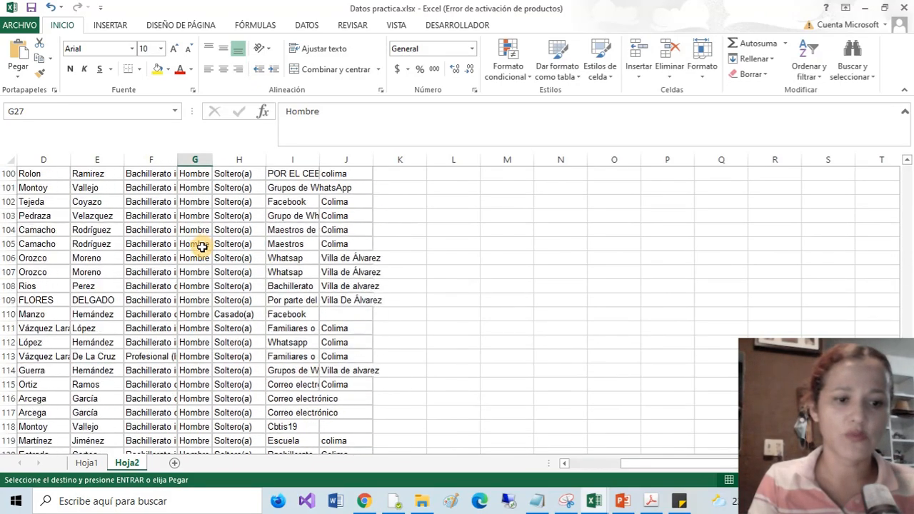
scroll(202, 247, down, 4)
Step: Return to Hoja1, end the pending copy, and clear the table's filters to show all the records
click(86, 463)
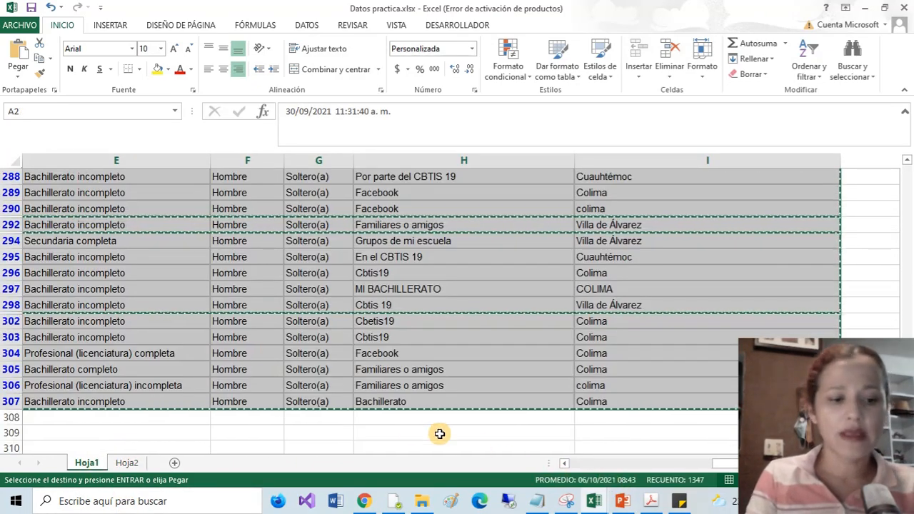
key(Escape)
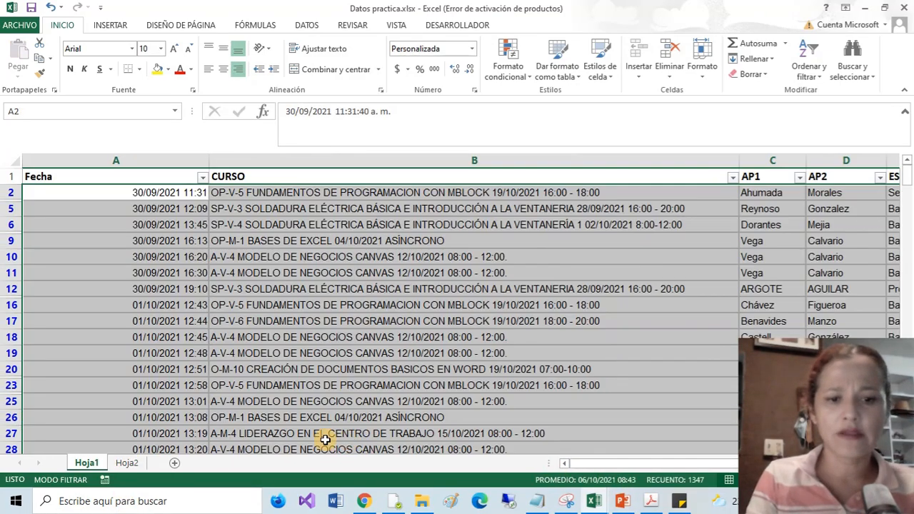
click(245, 325)
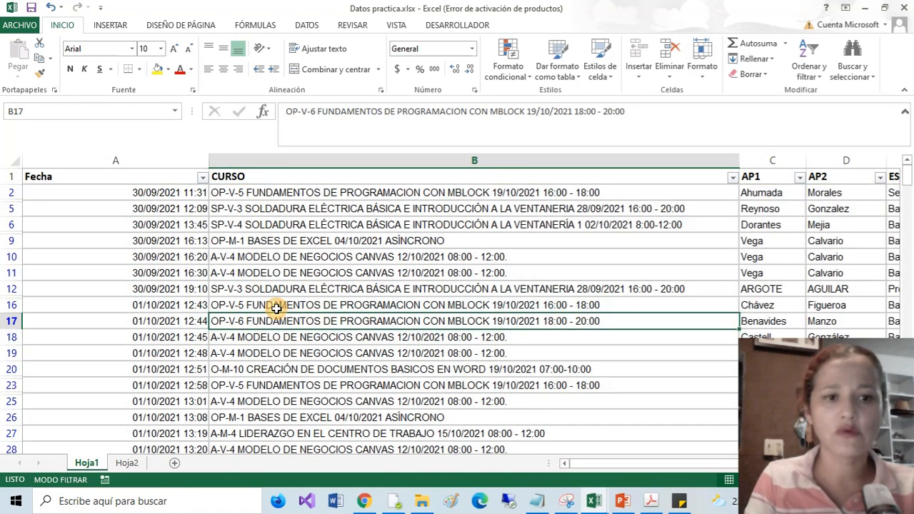
click(626, 468)
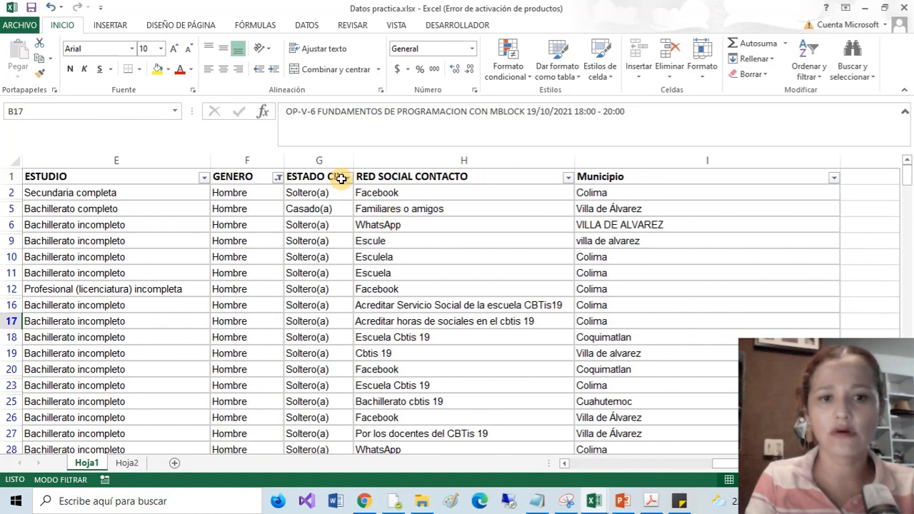
click(821, 76)
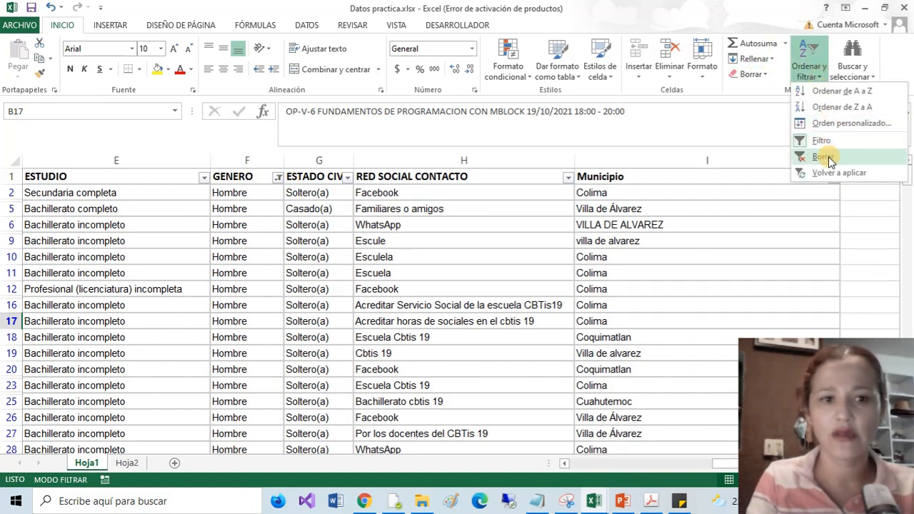
click(832, 151)
scroll(446, 407, left, 5)
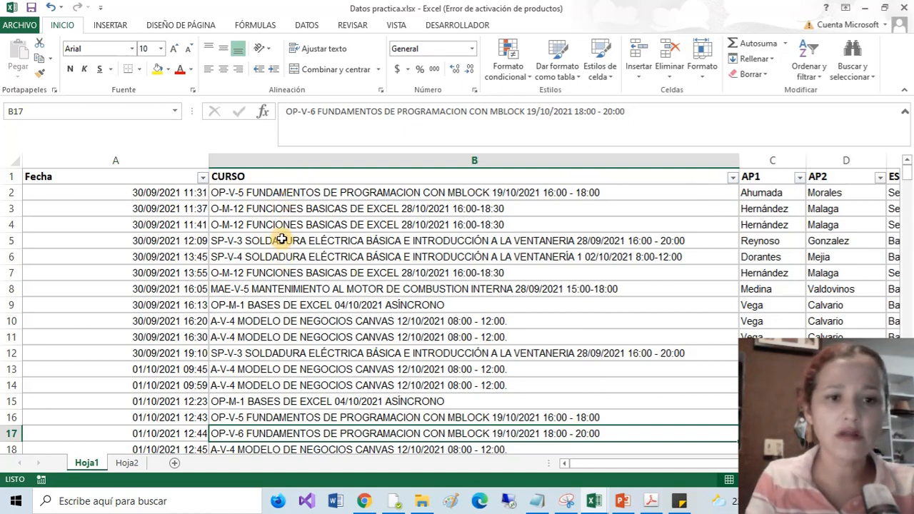
Step: Open the filter options of the CURSO column, examine the list of courses, and close it unchanged
click(341, 162)
click(546, 323)
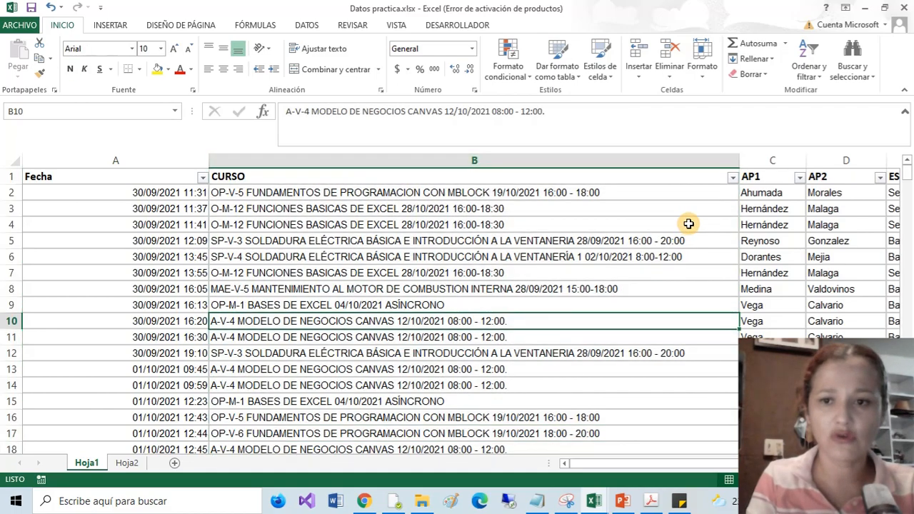
click(732, 177)
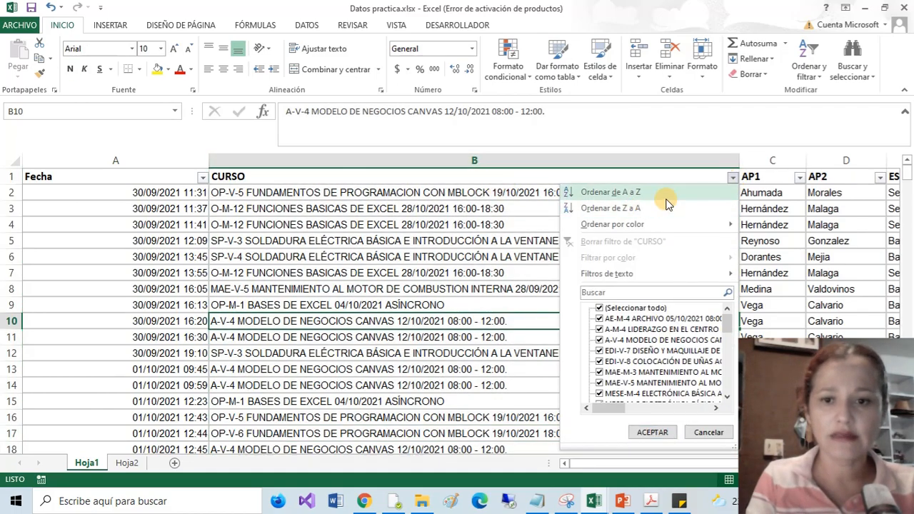
mouse_move(651, 231)
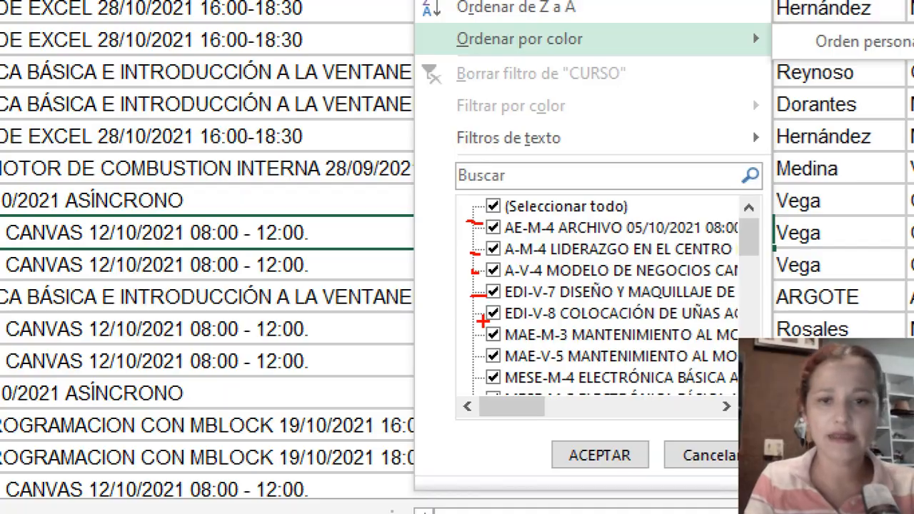
key(Escape)
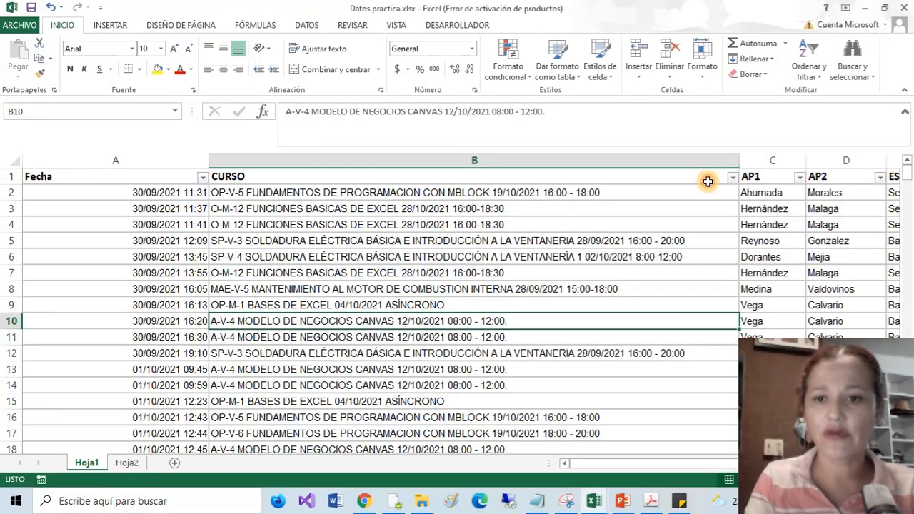
Step: Filter the CURSO column to show only the two OP-M-2 BASES DE EXCEL courses
click(733, 178)
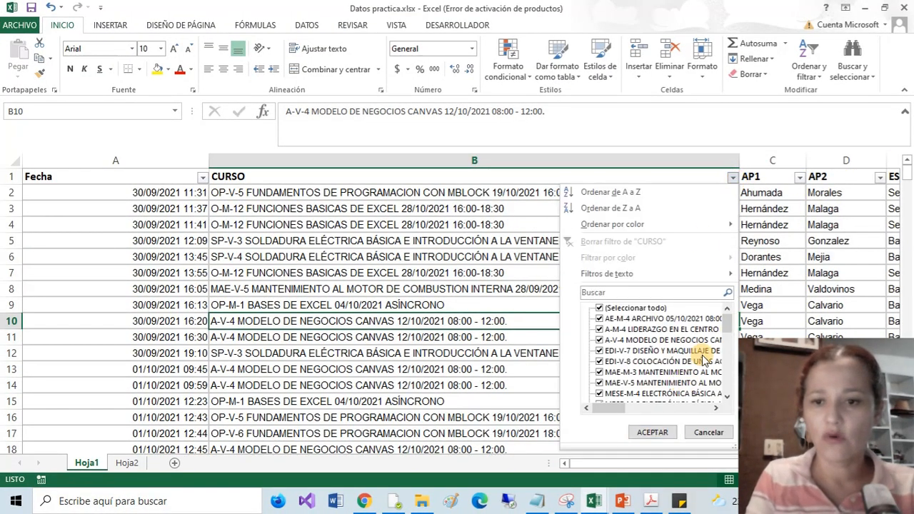
scroll(714, 337, down, 1)
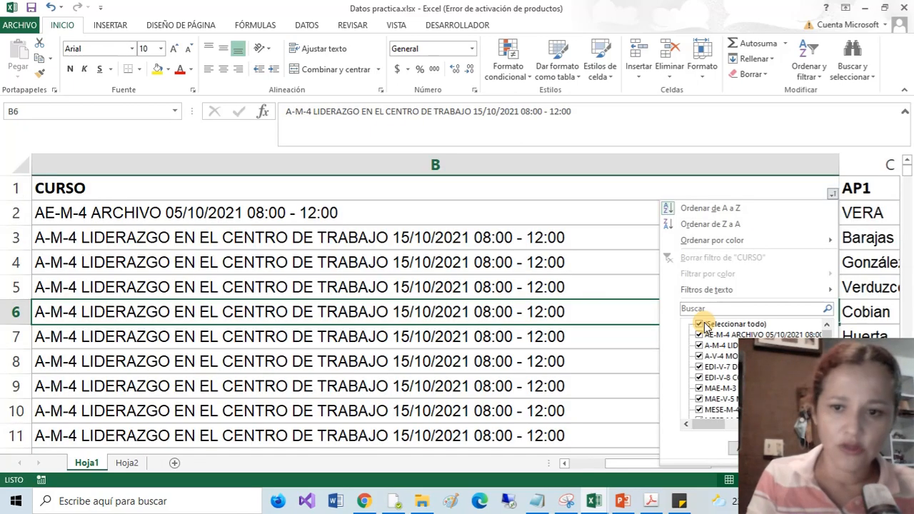
click(700, 324)
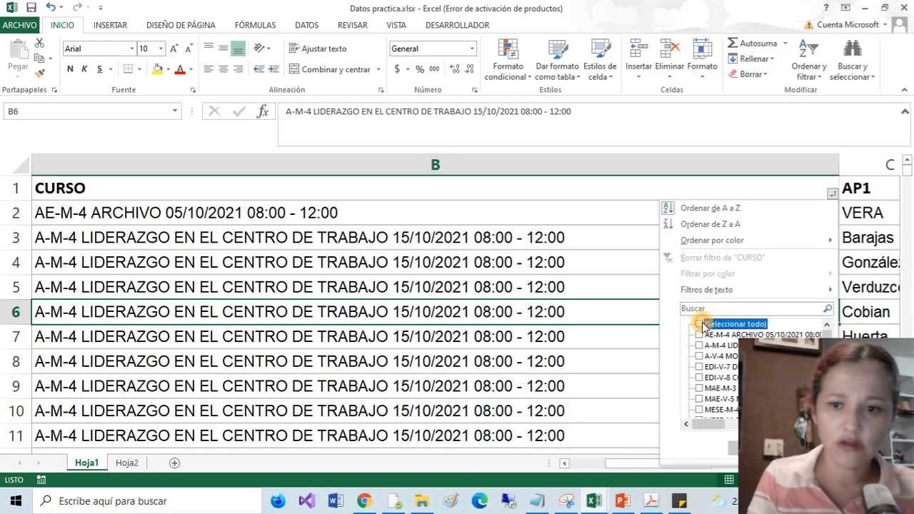
scroll(714, 350, down, 3)
scroll(698, 385, down, 2)
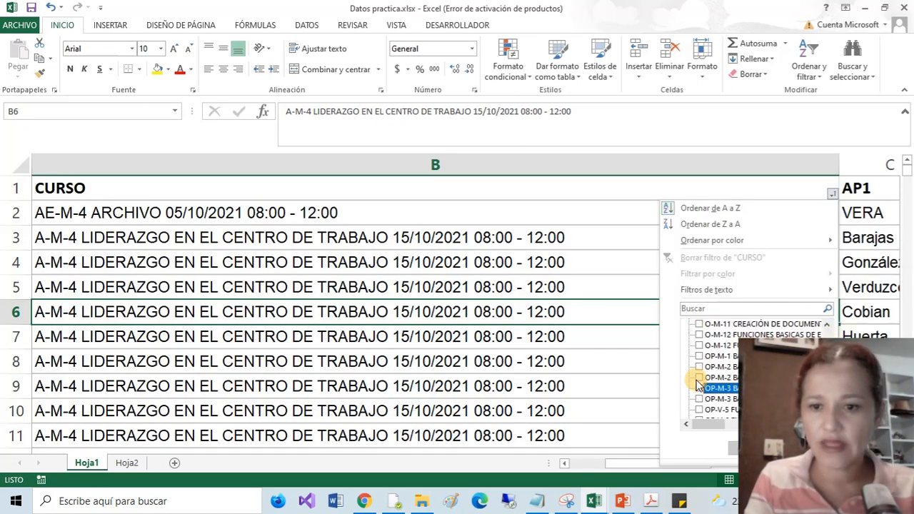
click(699, 377)
click(699, 366)
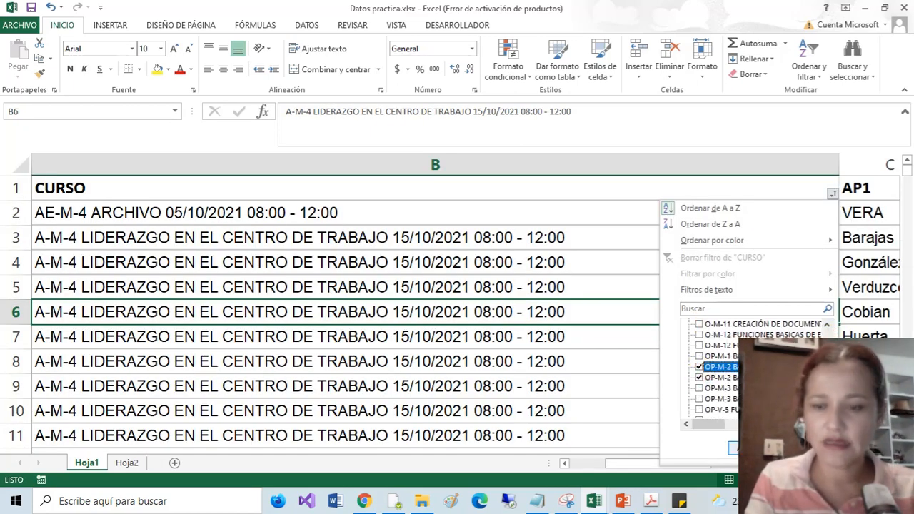
click(743, 448)
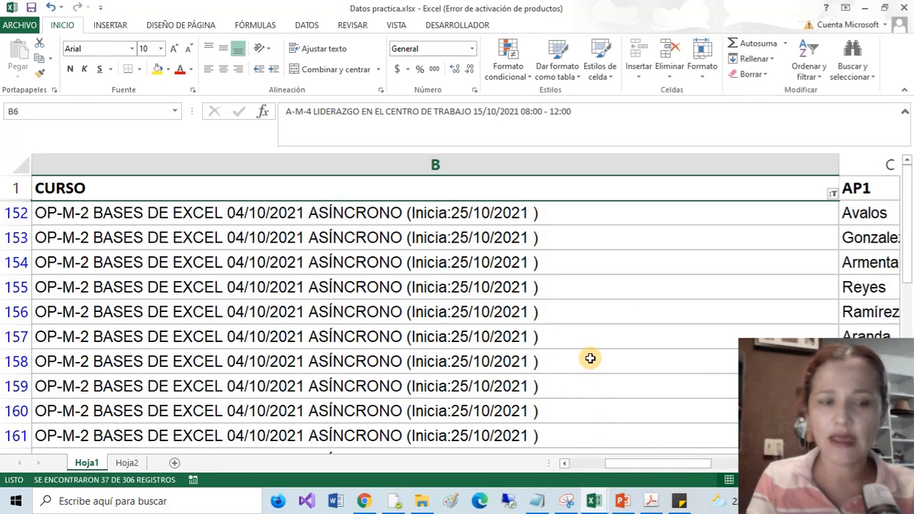
Step: Review the filtered OP-M-2 rows from row 152 down to the last record and return to the start
ctrl+scroll(591, 358, down, 4)
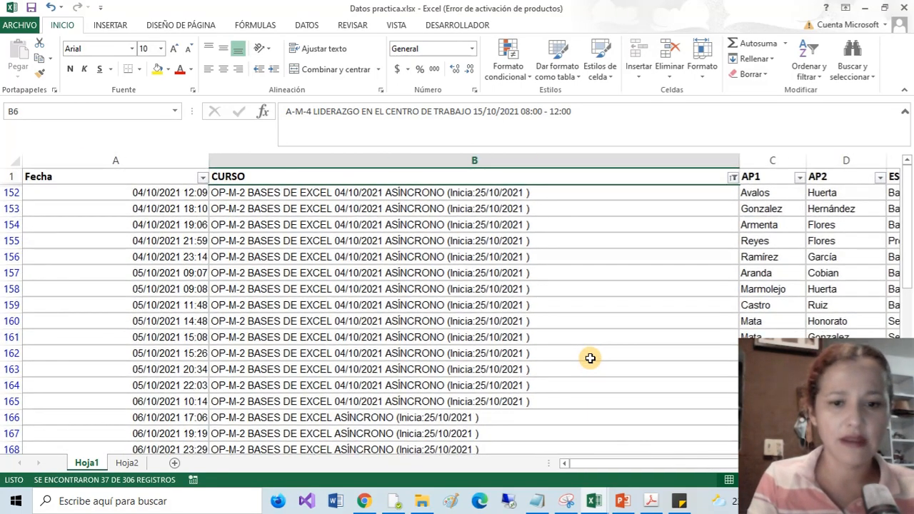
scroll(591, 358, down, 13)
scroll(589, 362, up, 5)
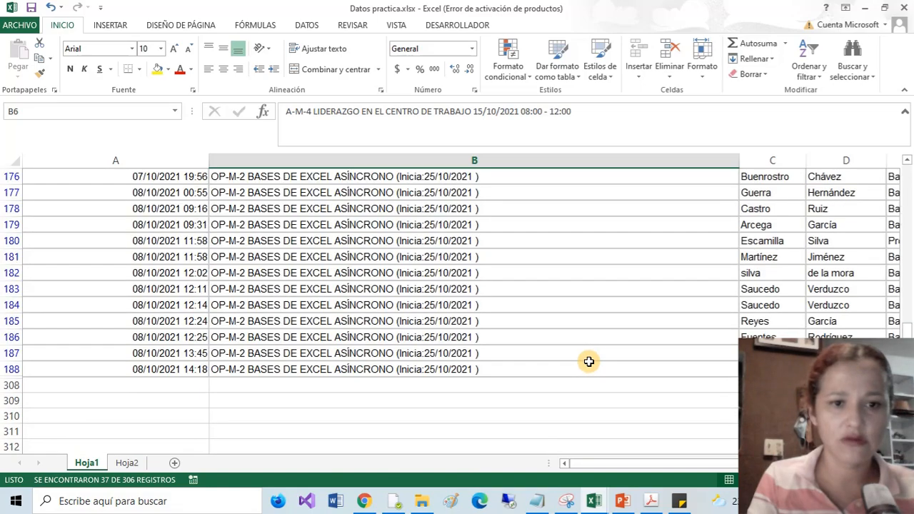
scroll(589, 362, up, 8)
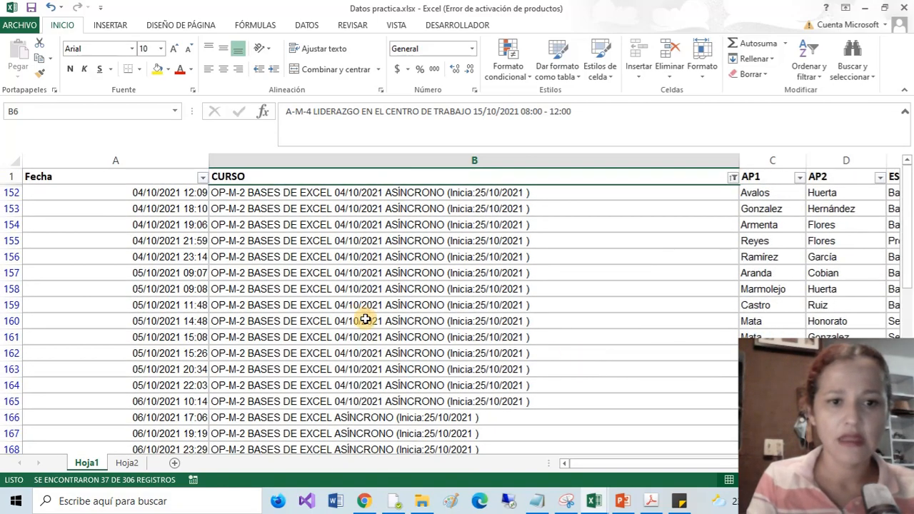
scroll(407, 345, down, 4)
scroll(406, 344, down, 5)
scroll(406, 343, up, 9)
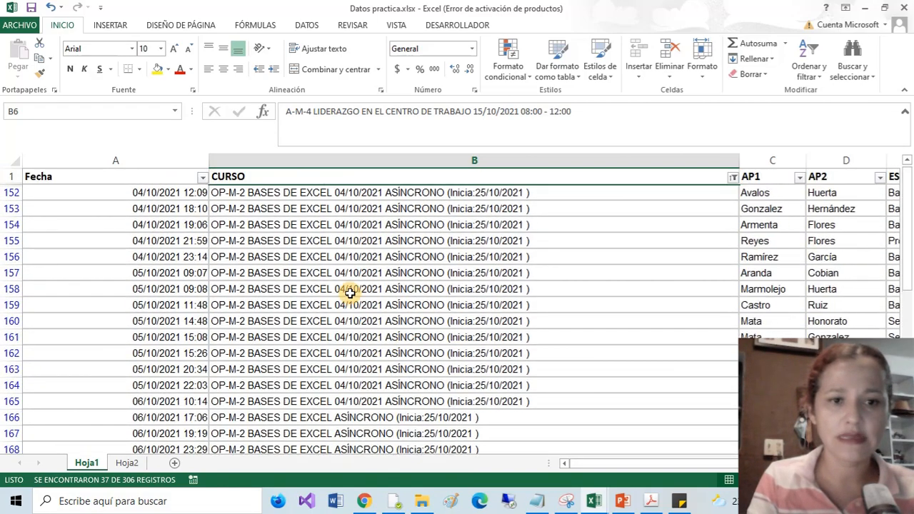
Step: Select the filtered OP-M-2 records from cell B152 across the neighbouring columns, and release the selection
drag(288, 205, 910, 321)
scroll(769, 250, up, 6)
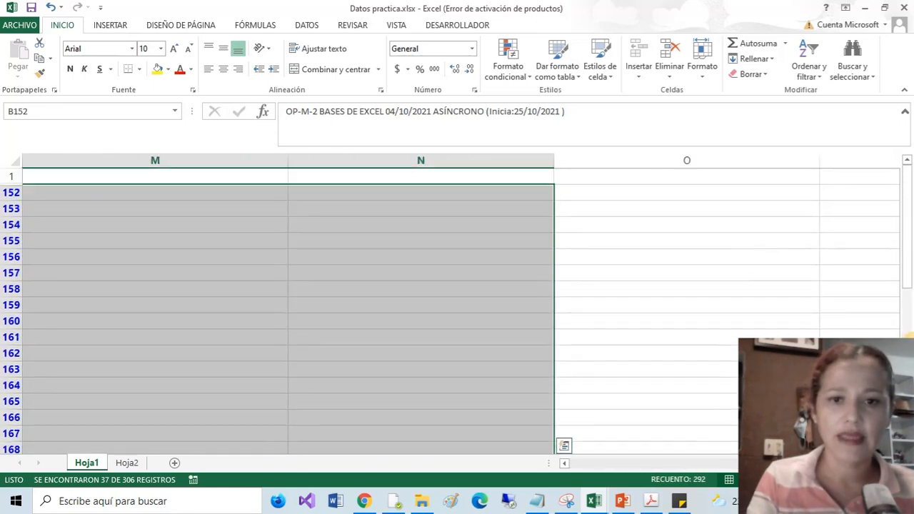
click(516, 336)
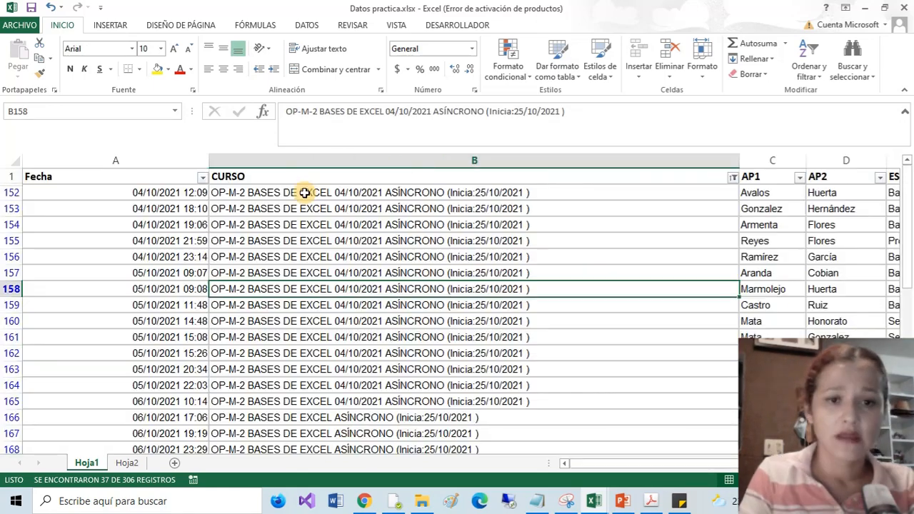
drag(304, 194, 459, 450)
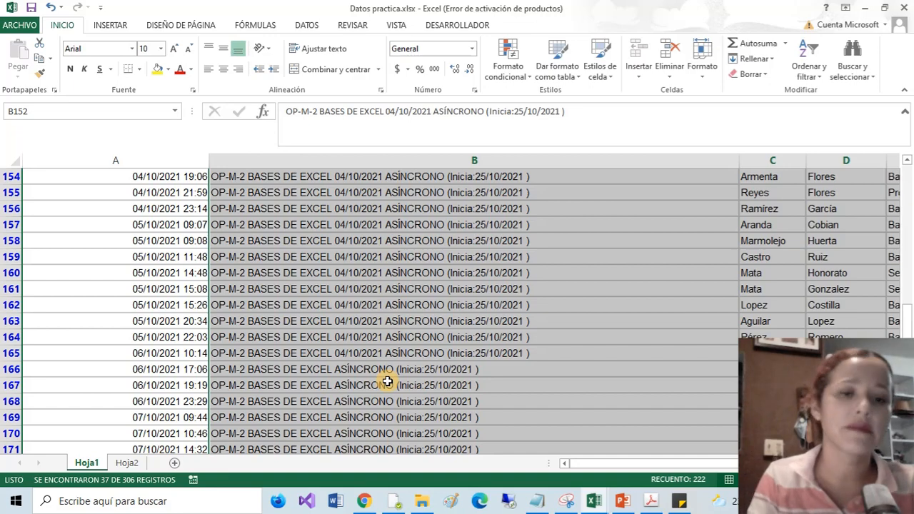
scroll(387, 383, up, 1)
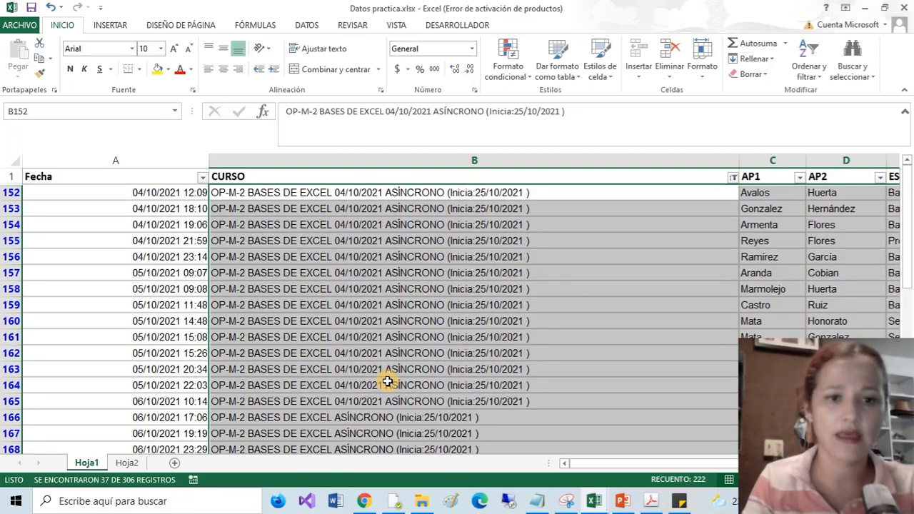
click(387, 382)
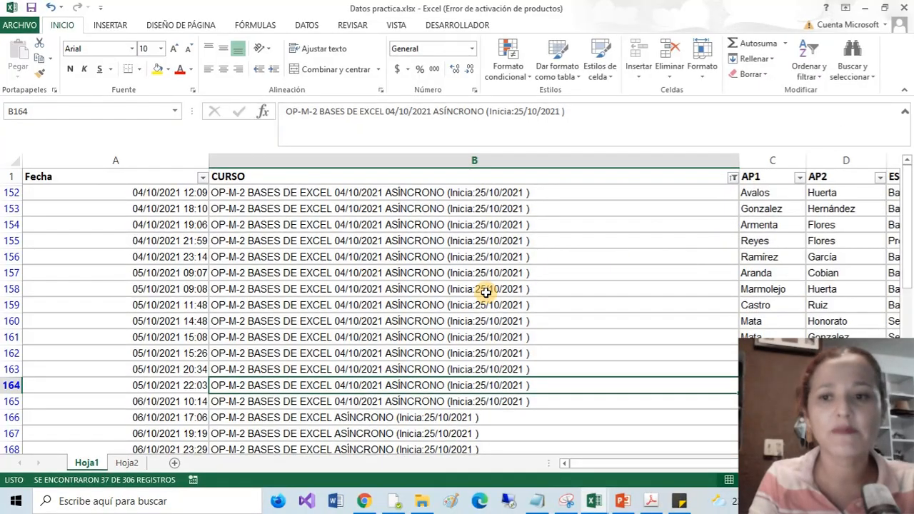
click(486, 289)
scroll(531, 325, down, 7)
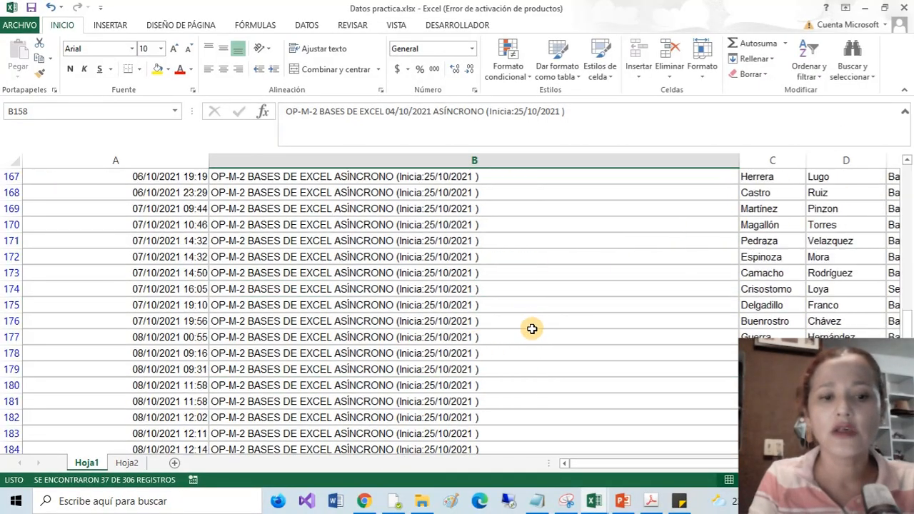
scroll(531, 329, up, 7)
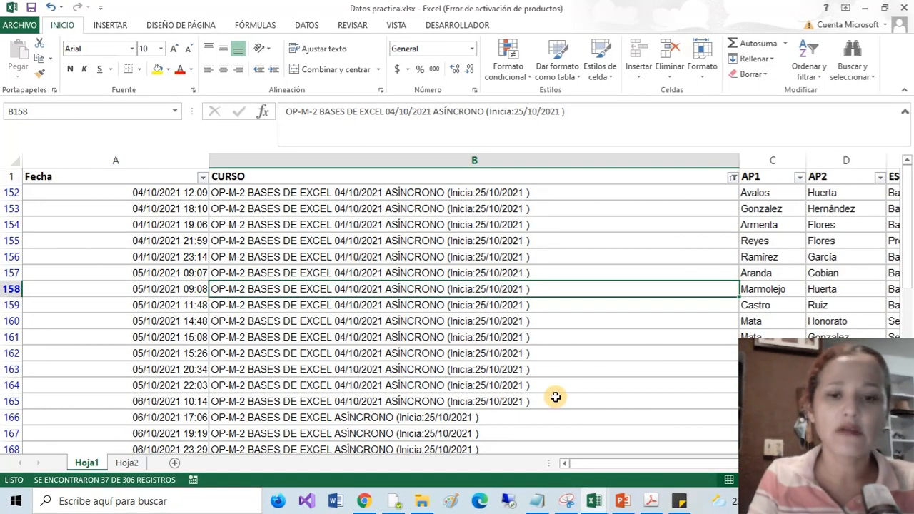
scroll(492, 341, down, 4)
scroll(498, 346, up, 4)
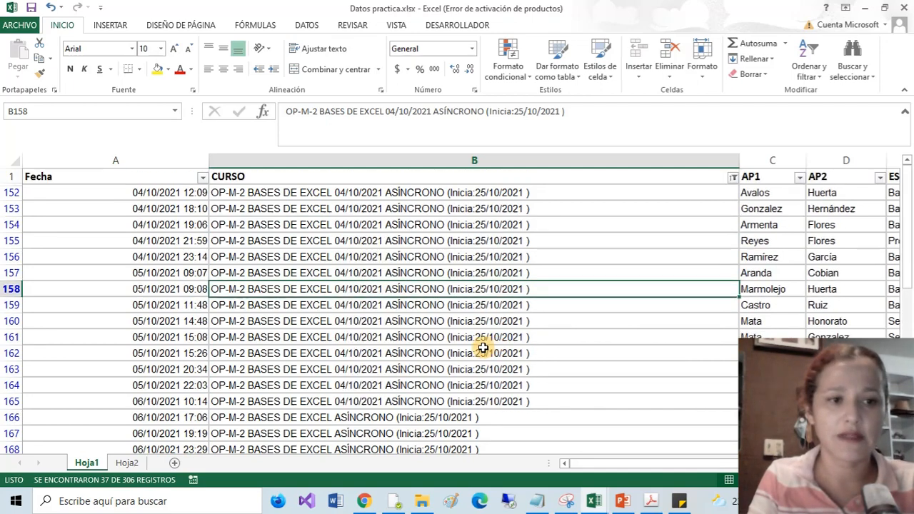
Step: Select the whole worksheet, examine the Sort & Filter ordering options for dates, and close them without sorting
click(13, 161)
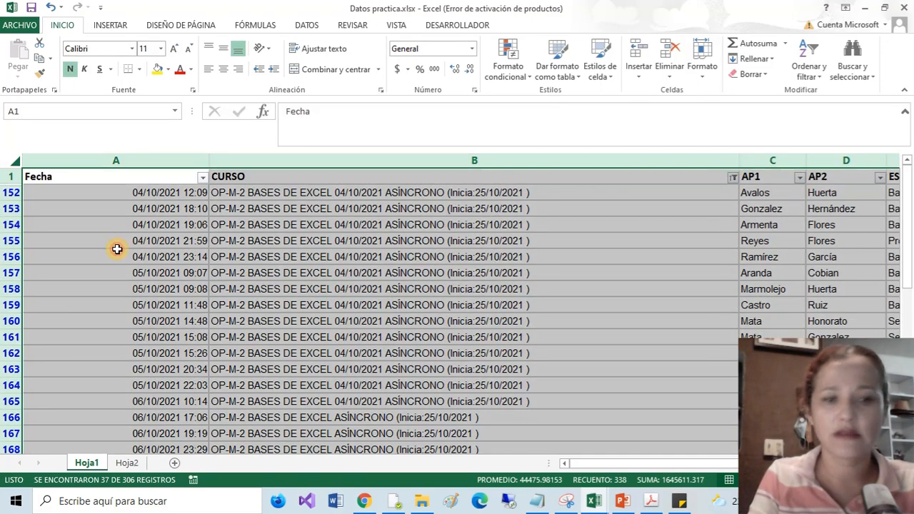
click(612, 462)
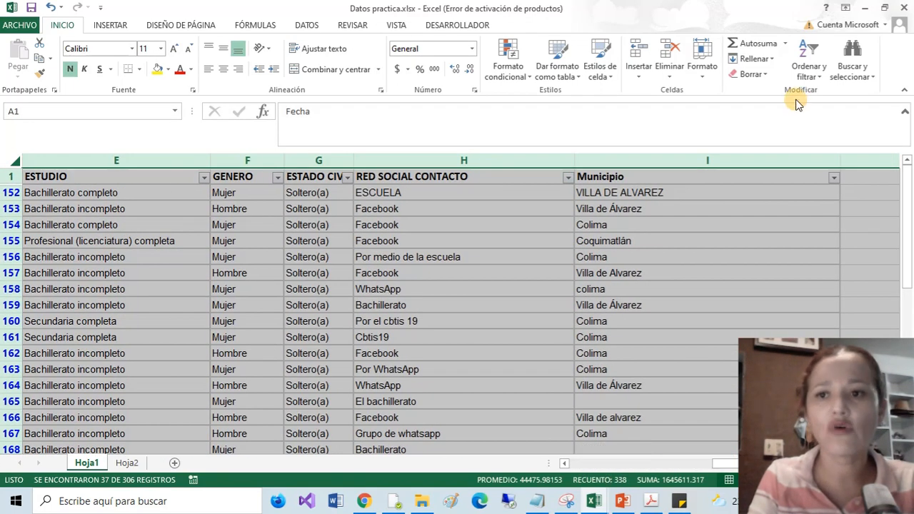
click(816, 76)
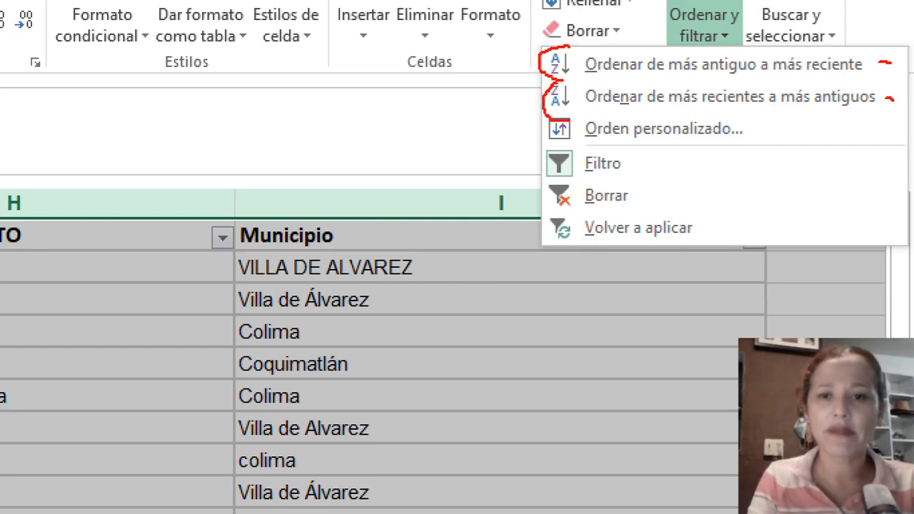
key(Escape)
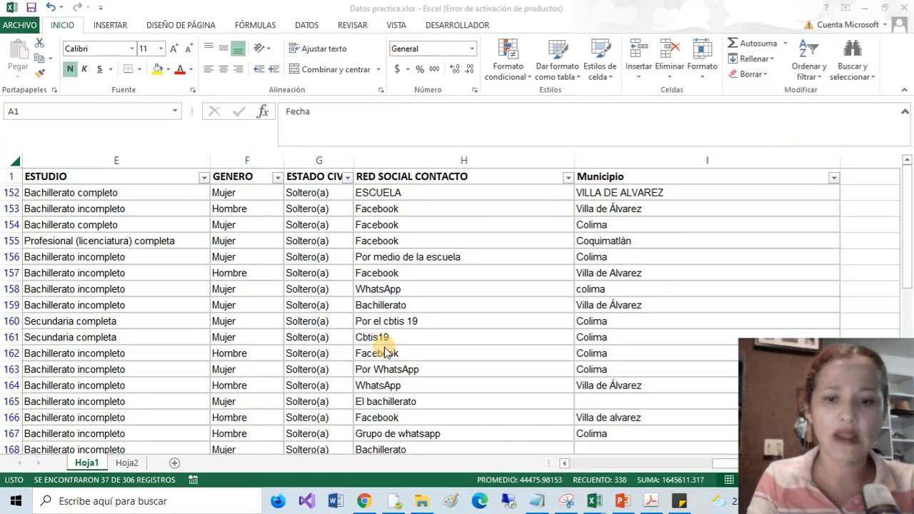
key(ctrl+a)
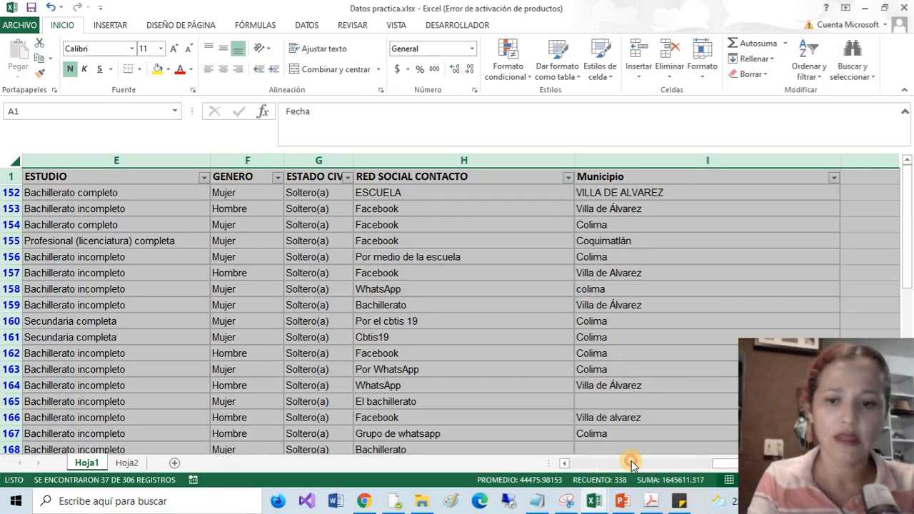
drag(721, 472, 574, 465)
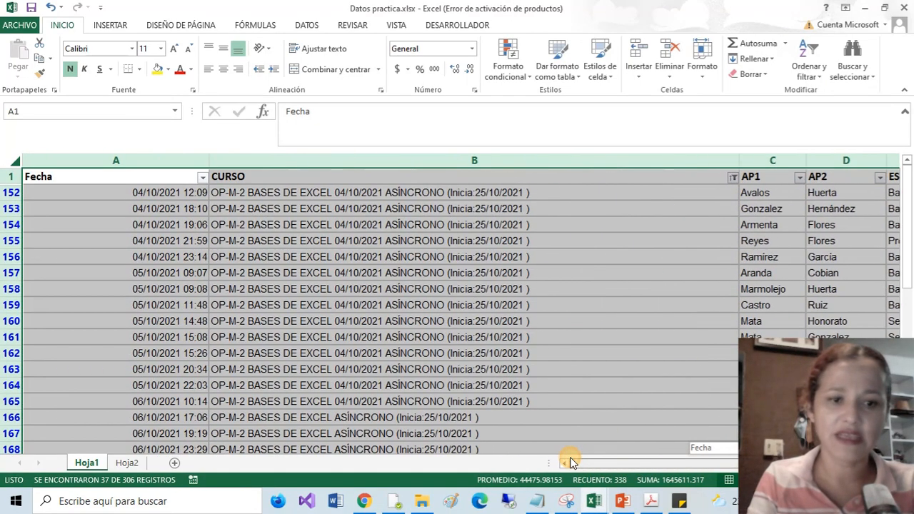
click(90, 240)
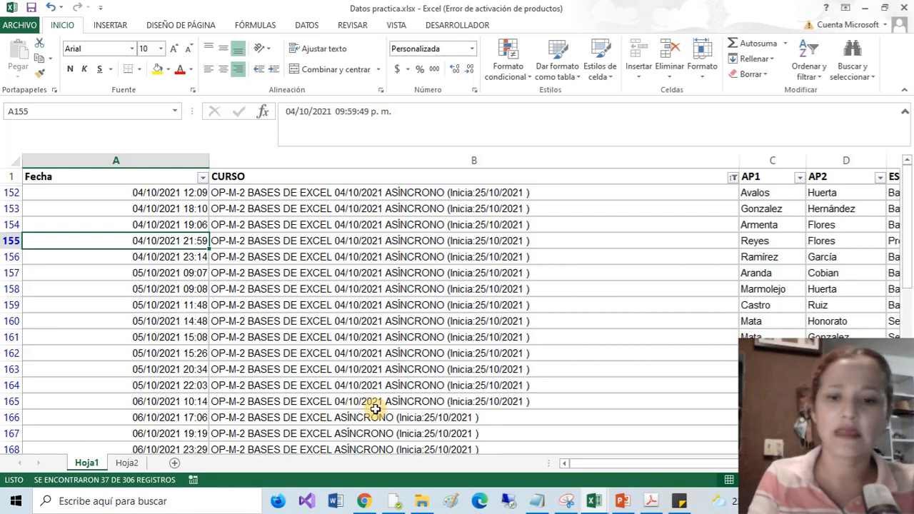
Step: Sort the filtered registration records by Fecha from oldest to newest, and re-sort them from newest to oldest
click(13, 164)
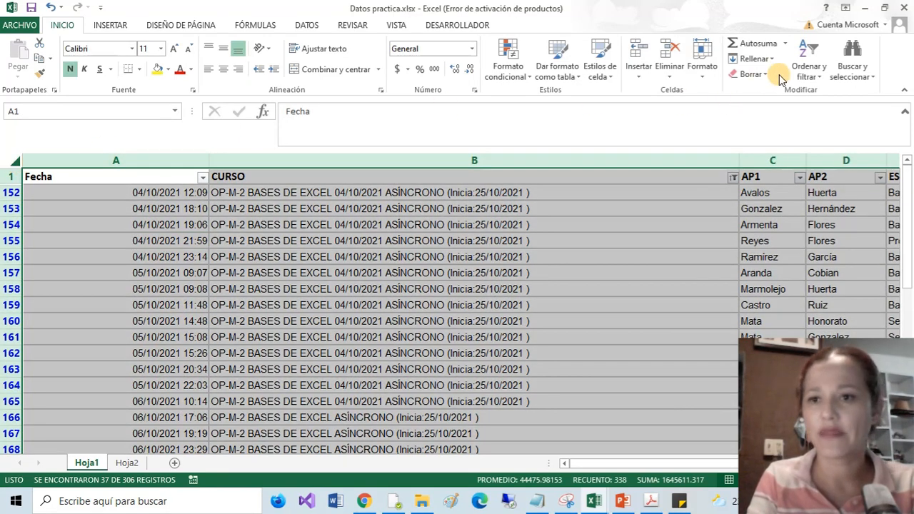
click(811, 56)
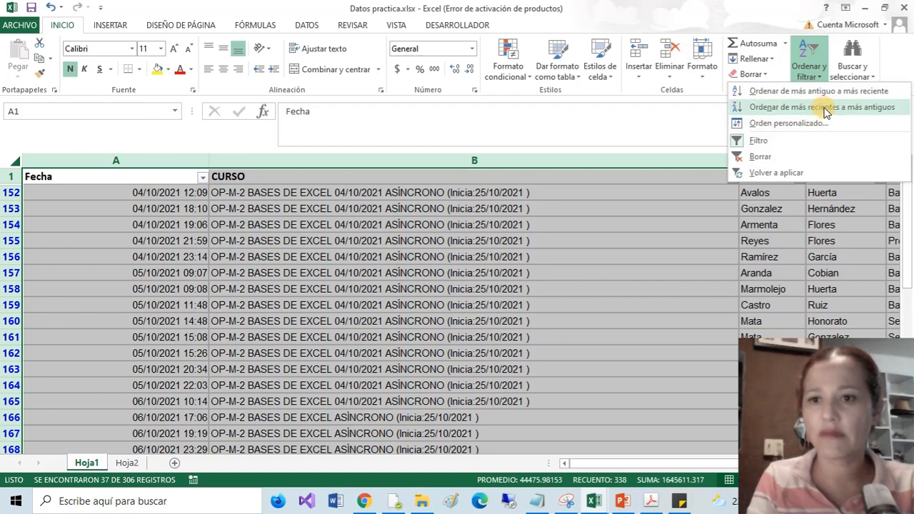
click(827, 93)
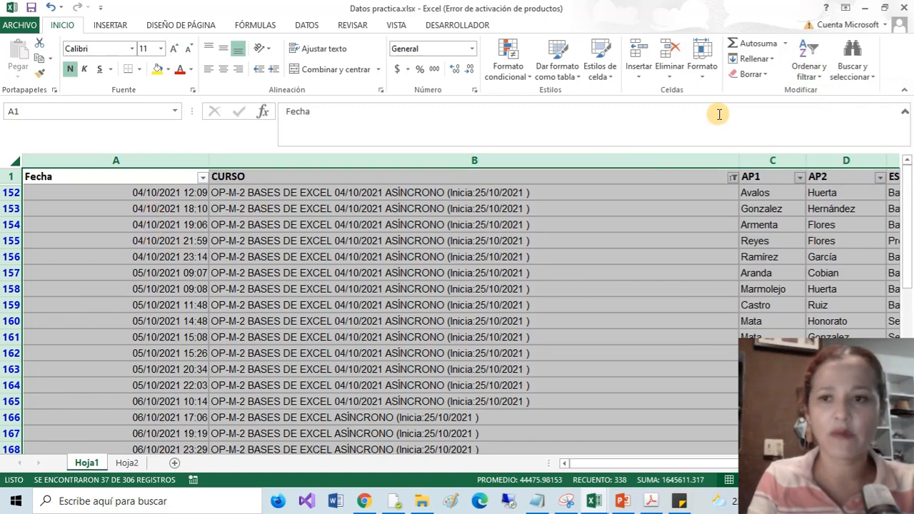
click(811, 71)
click(821, 107)
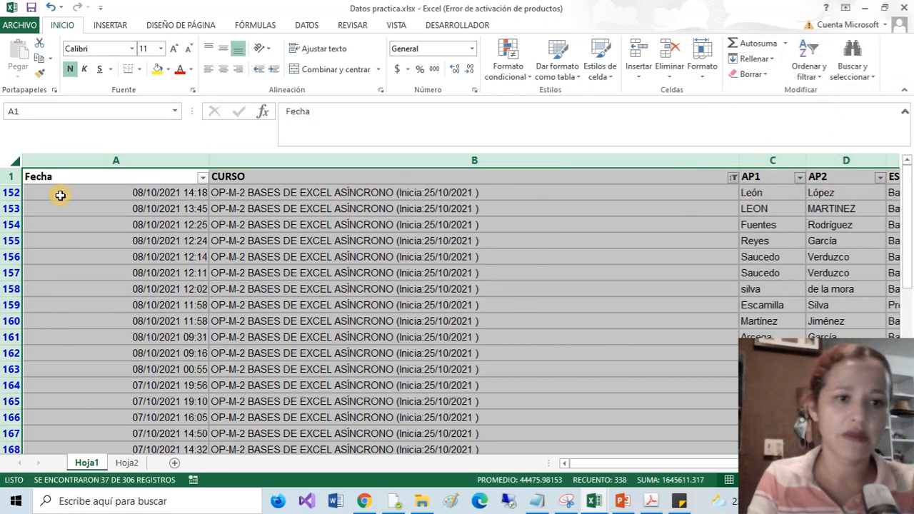
click(150, 212)
Step: Delete the Fecha and CURSO columns from Hoja1
click(168, 159)
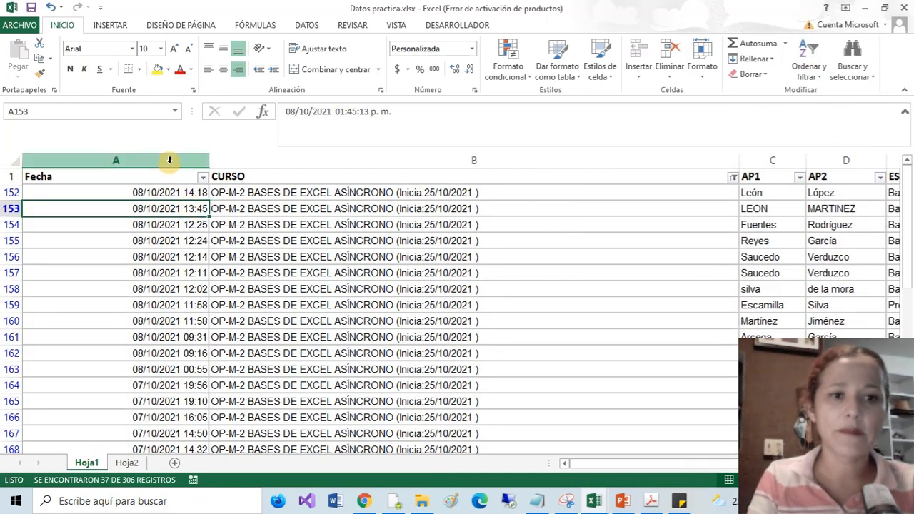
drag(169, 159, 522, 153)
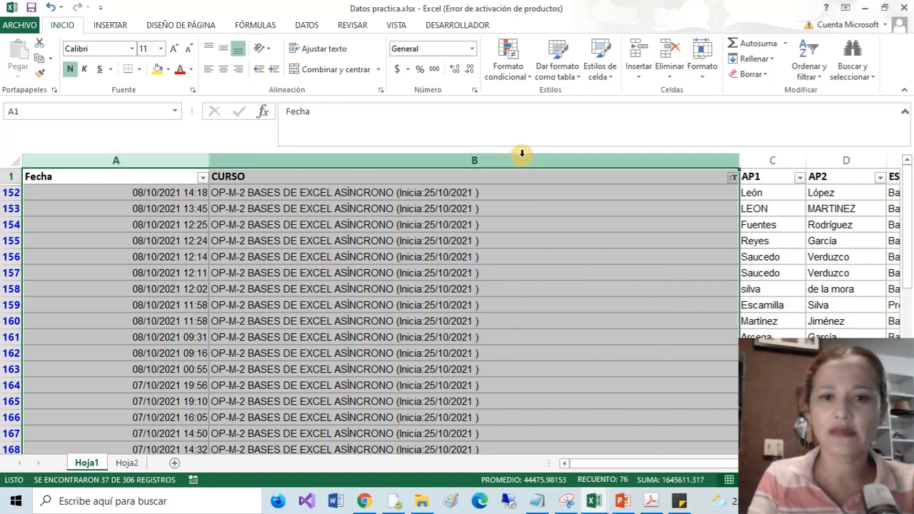
right_click(569, 161)
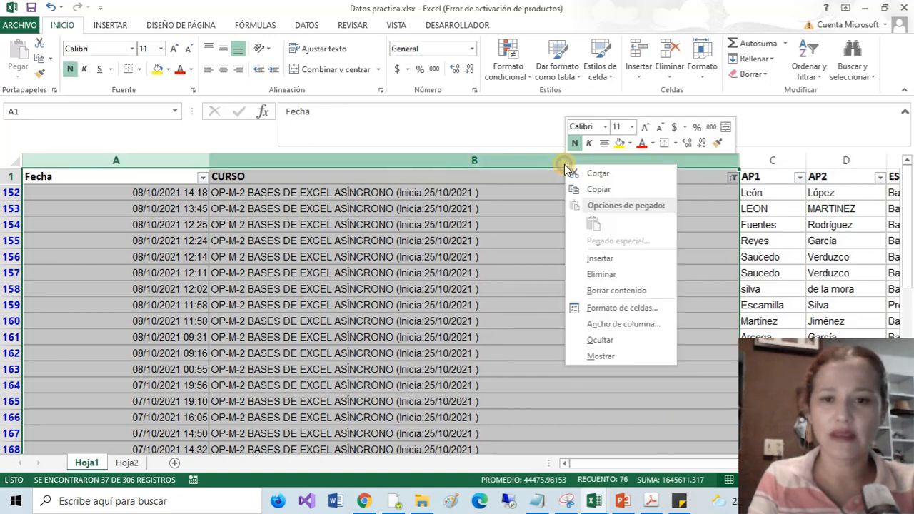
click(600, 275)
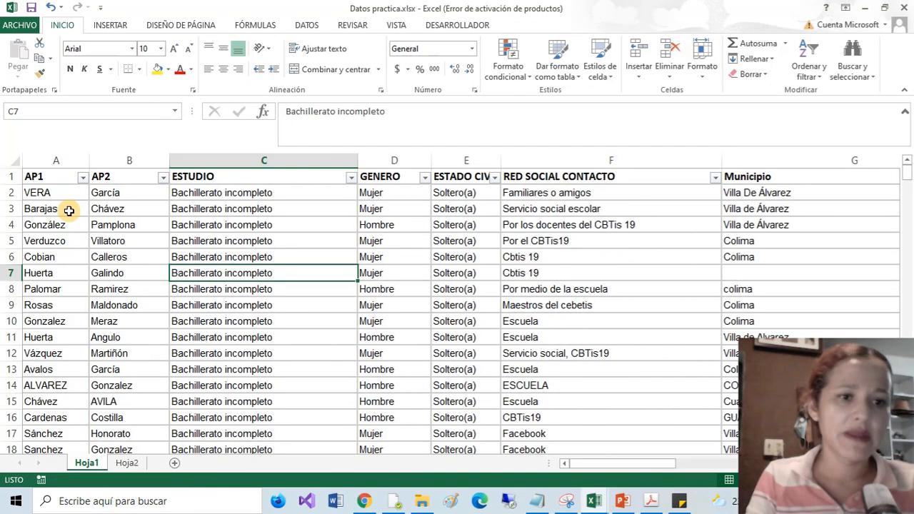
Step: Select the whole sheet, examine the alphabetical sort options offered for text data, and close them without sorting
click(69, 210)
click(75, 159)
click(129, 160)
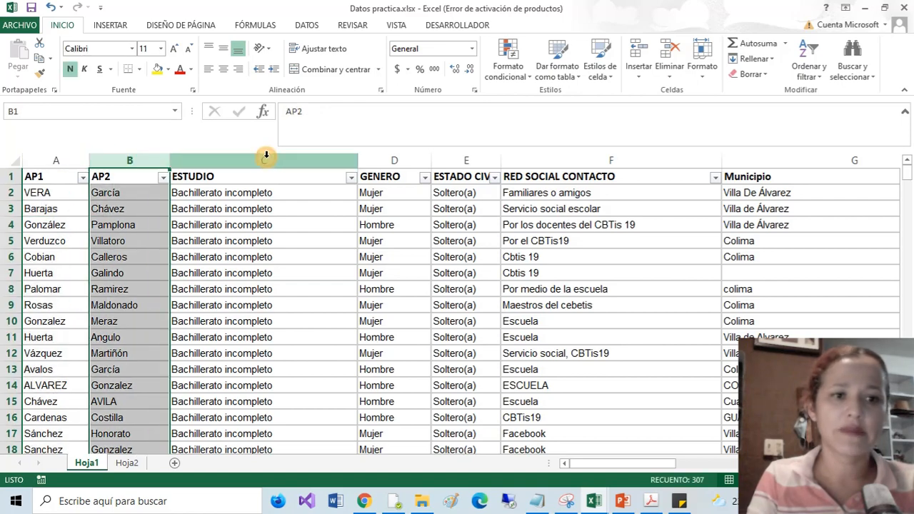
click(70, 214)
click(11, 161)
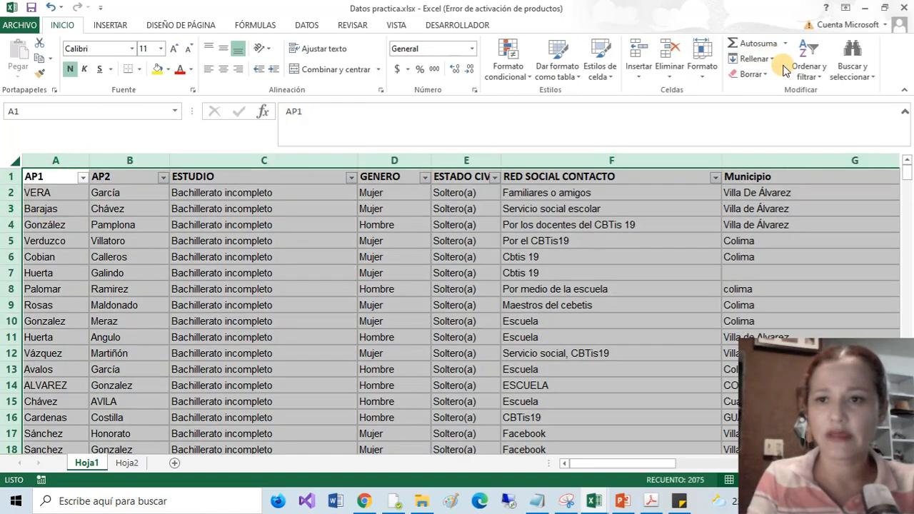
click(807, 70)
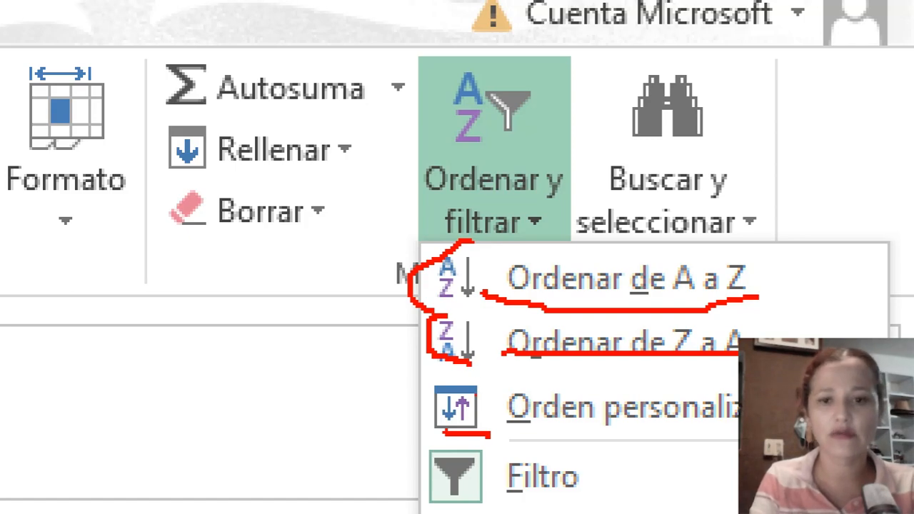
key(Escape)
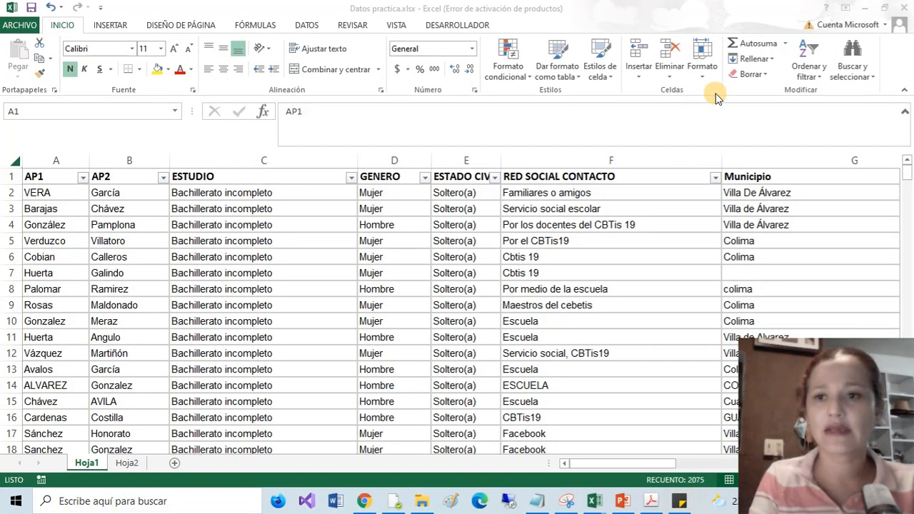
Step: Try to sort the entire sheet from A to Z by the first column, and review the order down to the last record
key(ctrl+a)
click(809, 70)
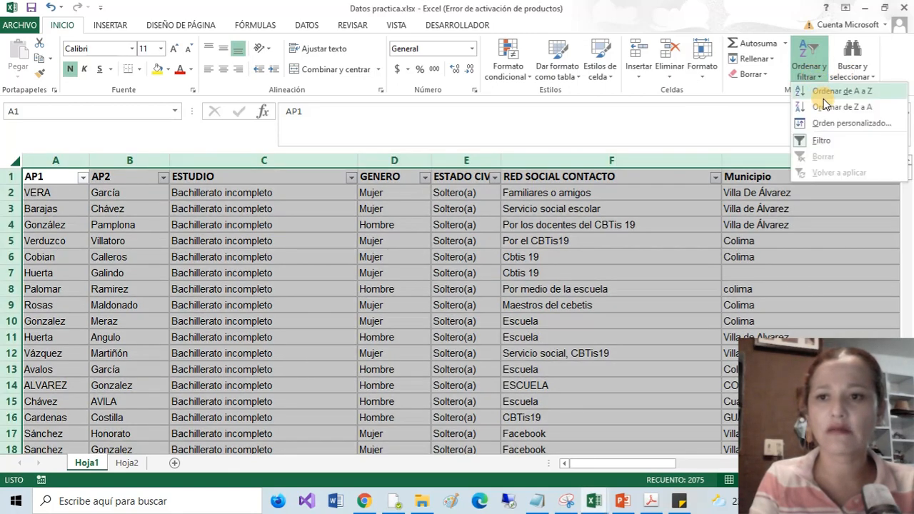
click(838, 93)
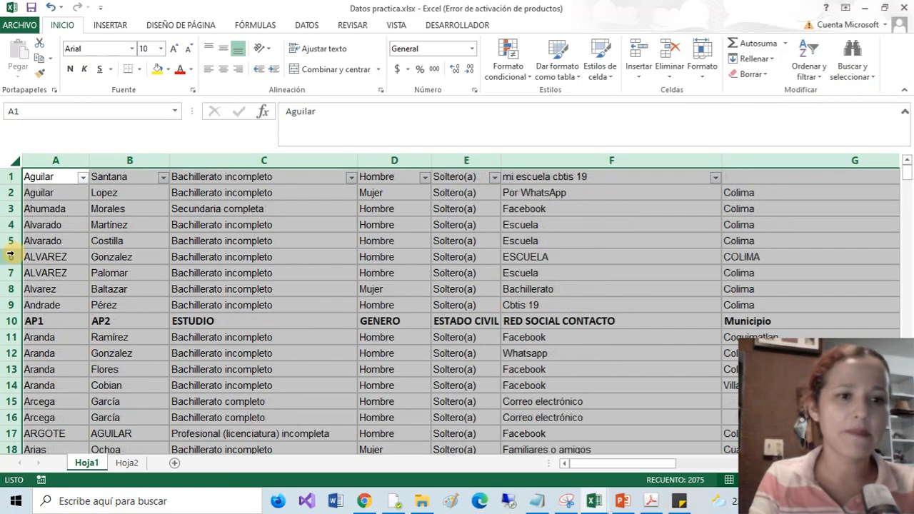
scroll(196, 311, down, 20)
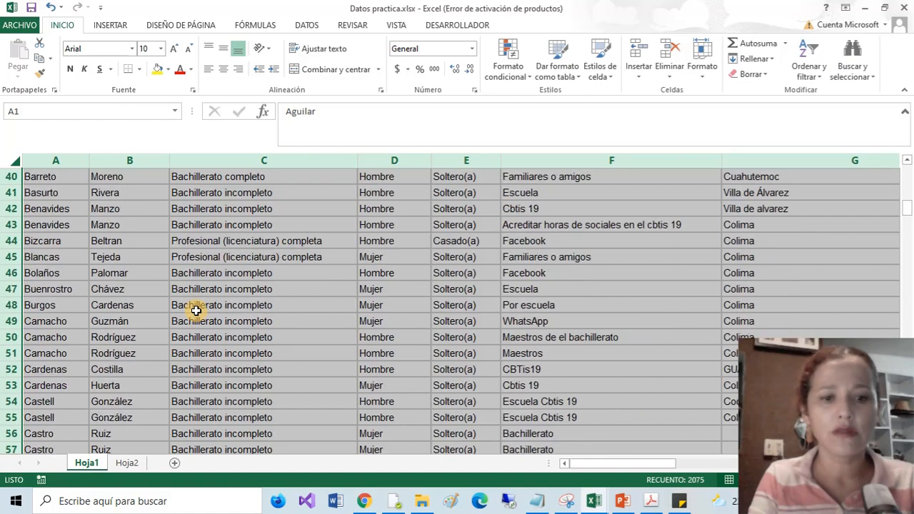
drag(911, 276, 911, 283)
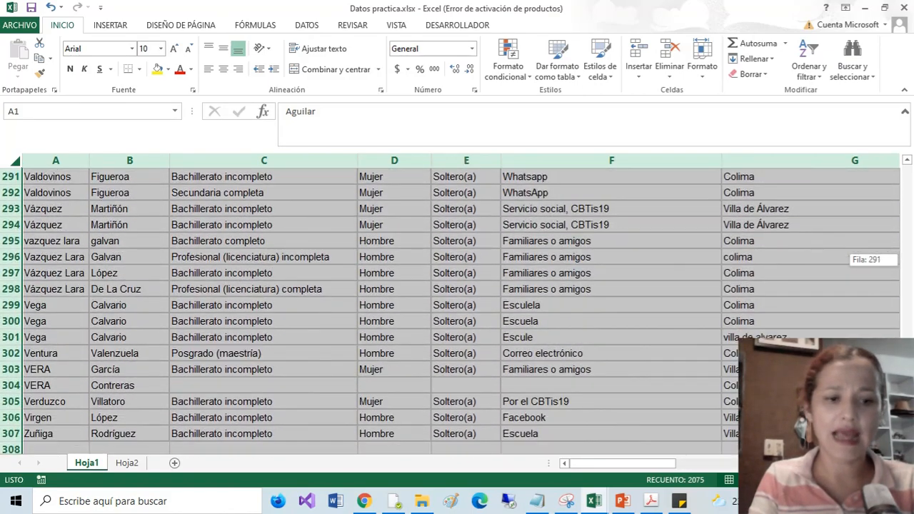
scroll(686, 199, up, 20)
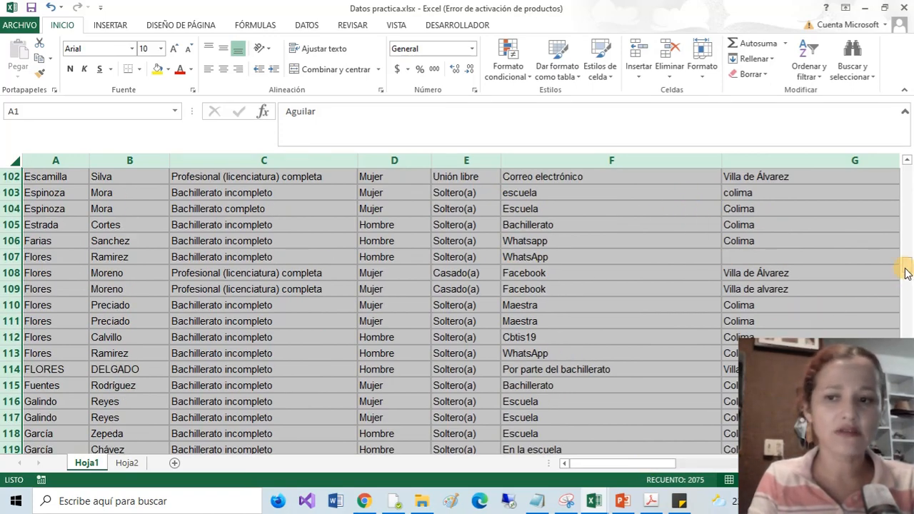
drag(905, 273, 905, 264)
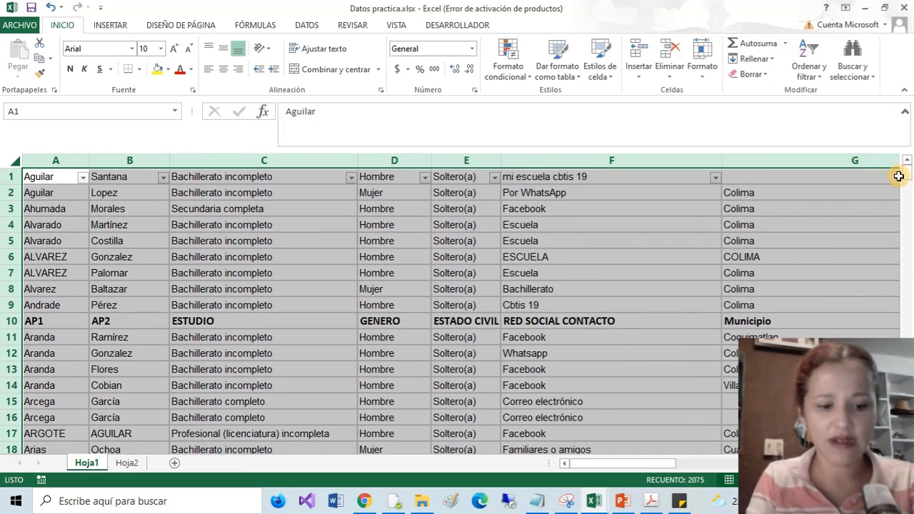
Step: Undo the A to Z sort, select the header cells from AP1 to Municipio, and release the selection
key(ctrl+z)
click(344, 262)
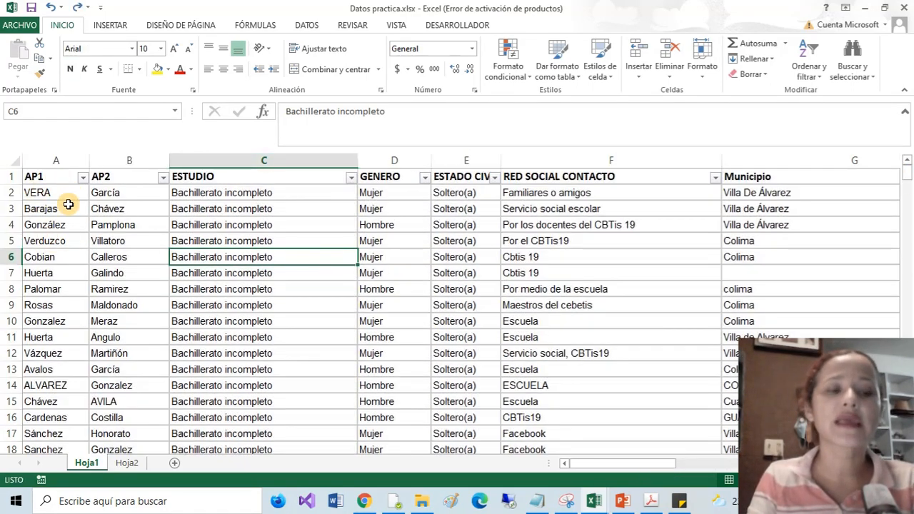
drag(47, 181, 742, 176)
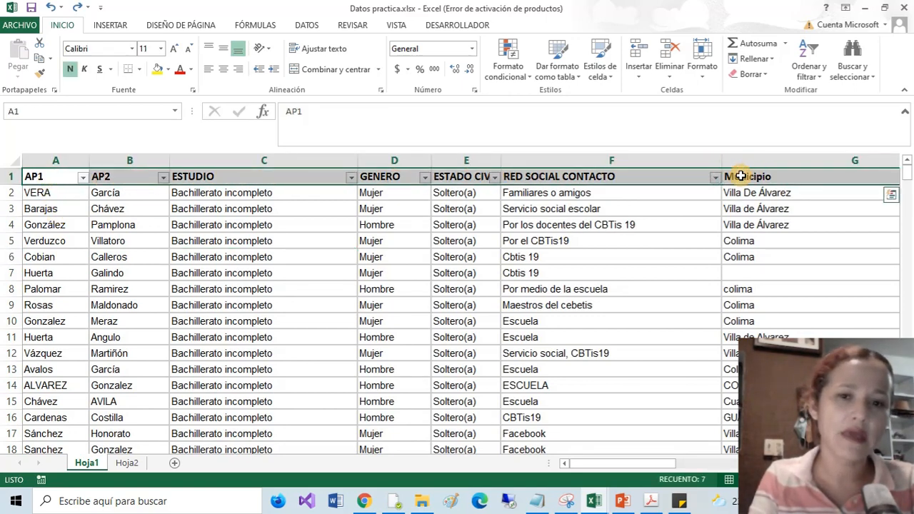
click(60, 208)
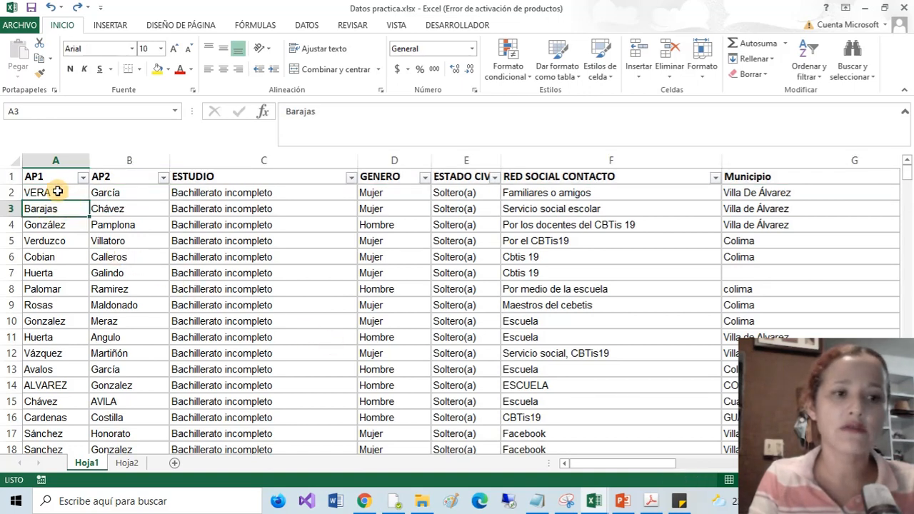
Step: Select all records below the header row, from A2 through the Municipio column, and sort them by AP1 from Z to A
click(57, 181)
drag(67, 190, 821, 385)
scroll(457, 307, up, 11)
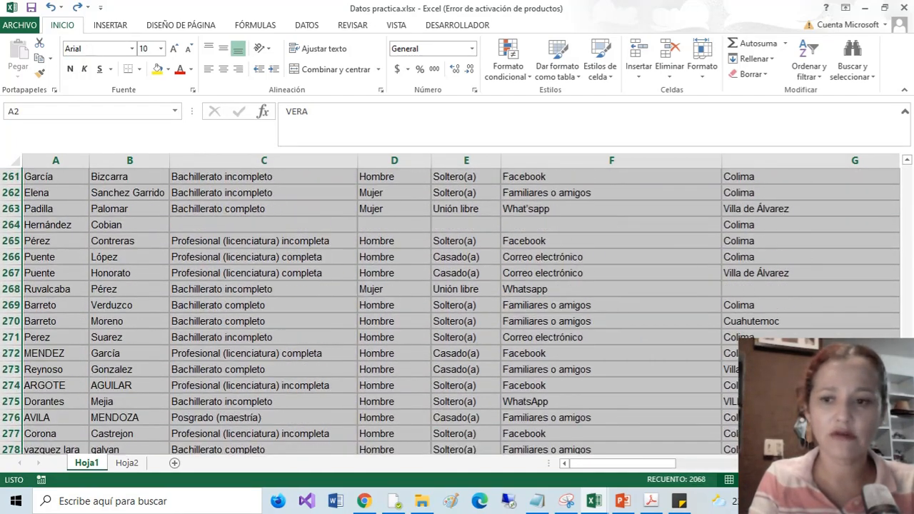
scroll(458, 307, up, 20)
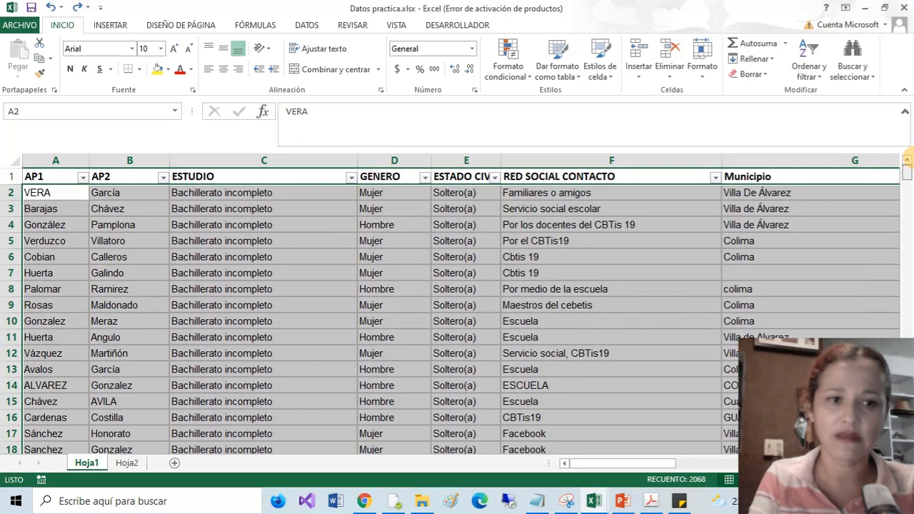
click(809, 71)
click(831, 100)
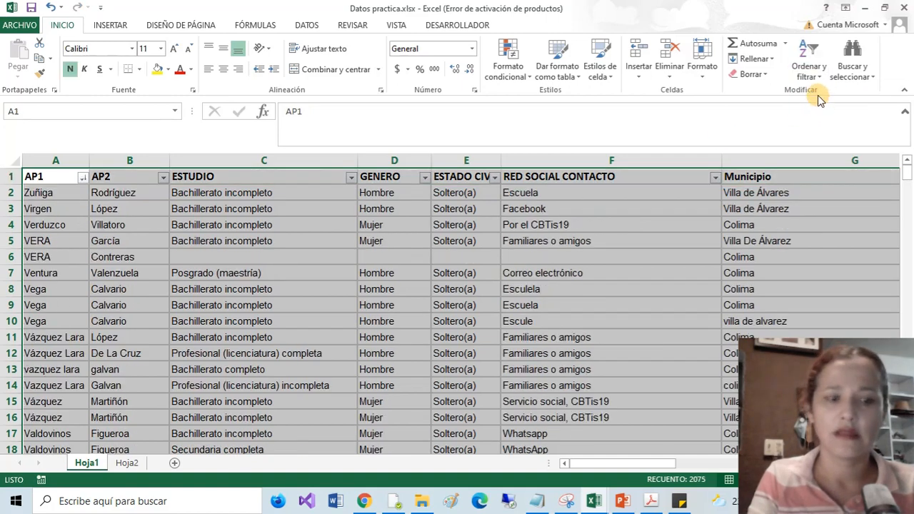
Step: Sort the records by AP1 from A to Z, and check the reordered data across to the Municipio column
click(812, 75)
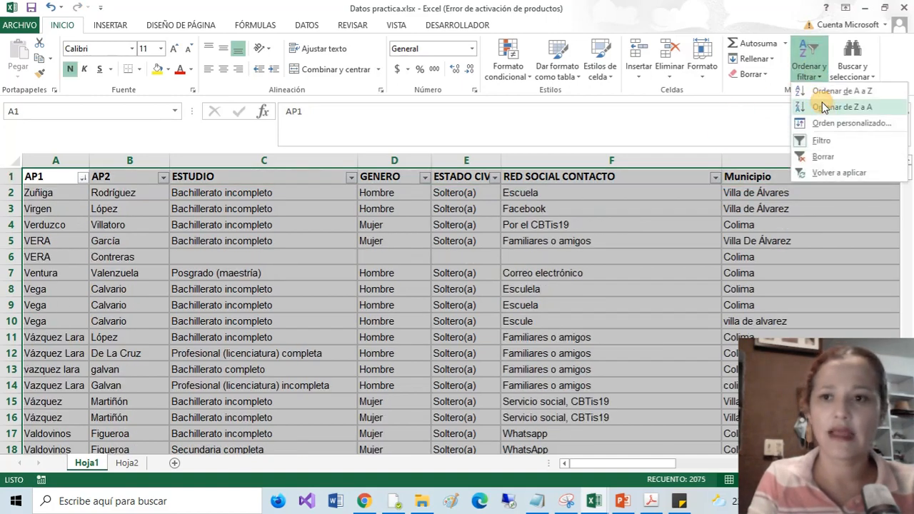
click(823, 97)
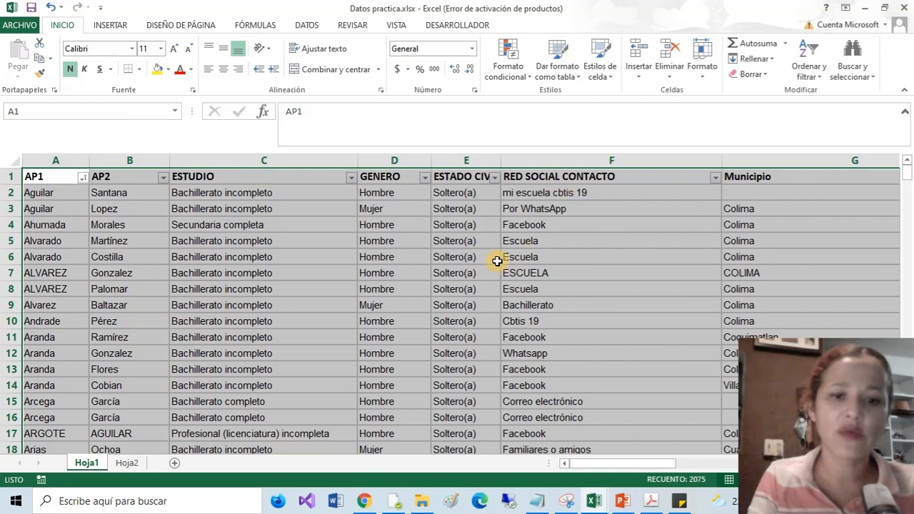
drag(628, 464, 663, 465)
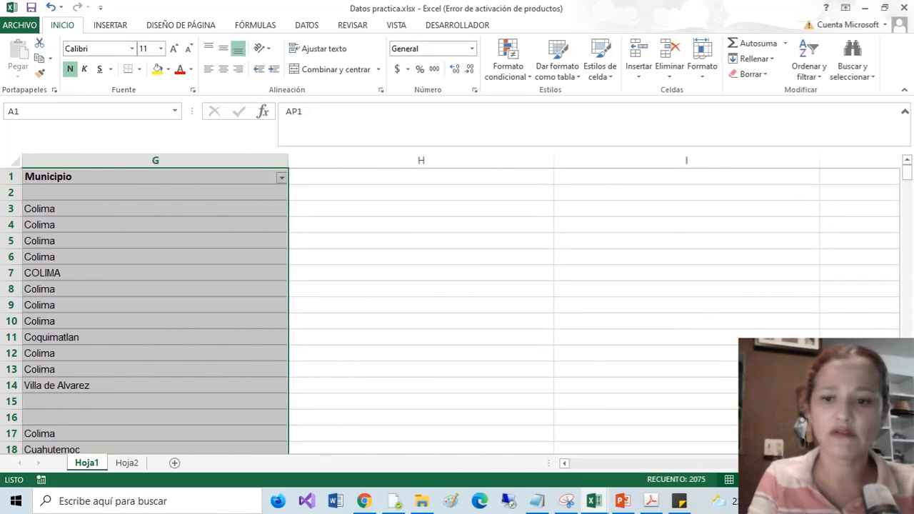
drag(786, 465, 523, 471)
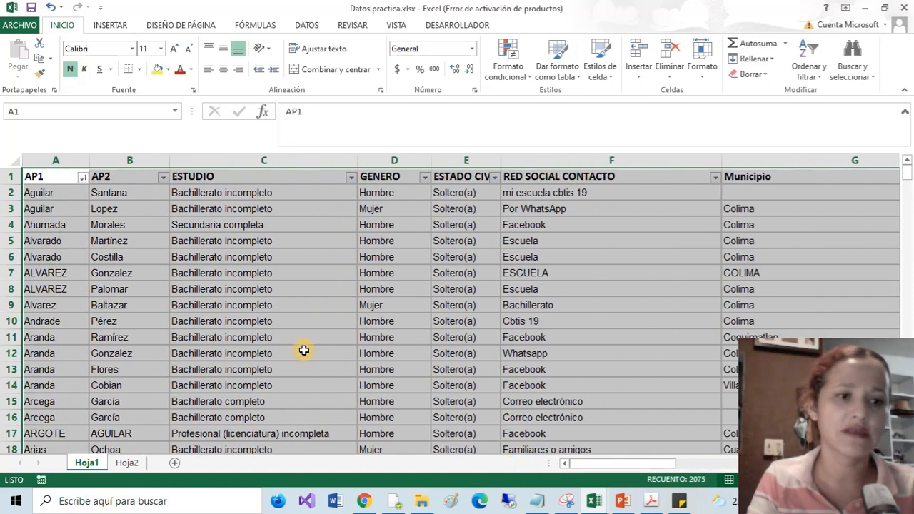
Step: Examine the sorted records, checking the AP1 surname order down the list and back up to the header row
click(271, 306)
click(10, 160)
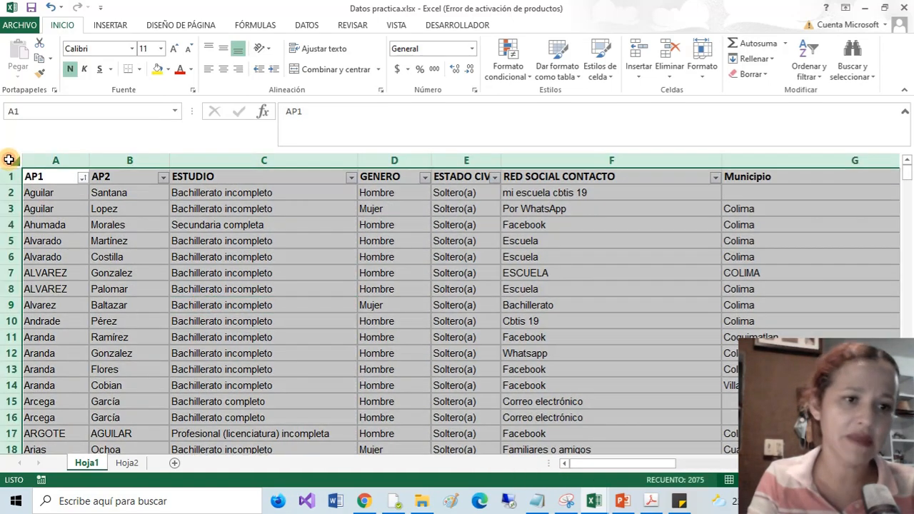
mouse_move(657, 465)
mouse_down()
mouse_move(693, 463)
mouse_move(653, 465)
mouse_up()
drag(282, 447, 125, 278)
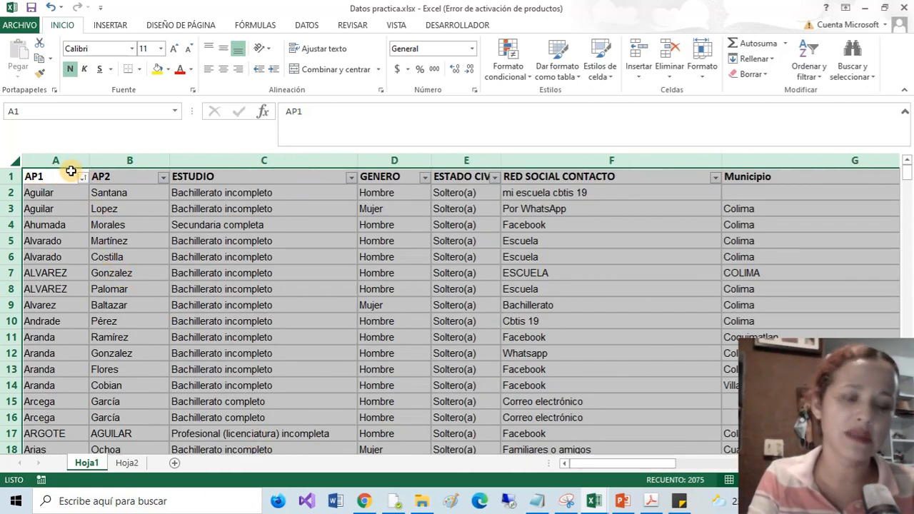
click(289, 227)
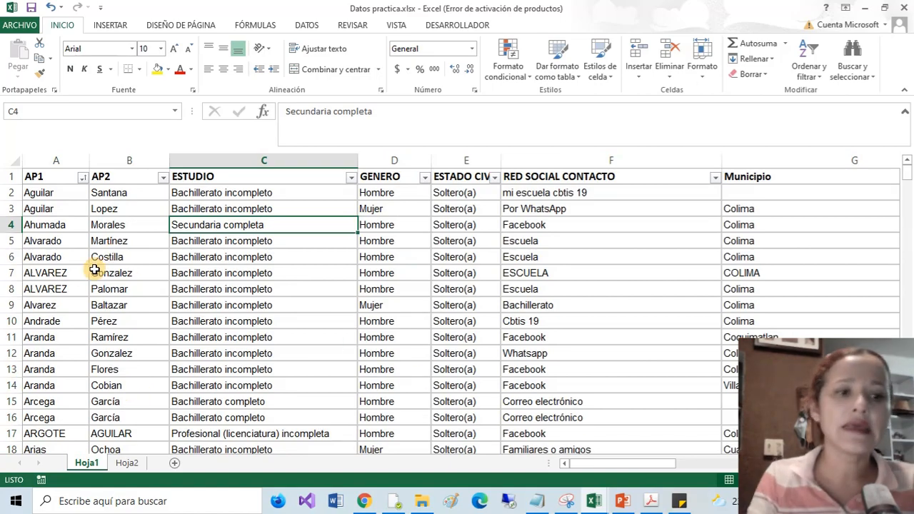
scroll(94, 269, down, 20)
scroll(100, 317, up, 8)
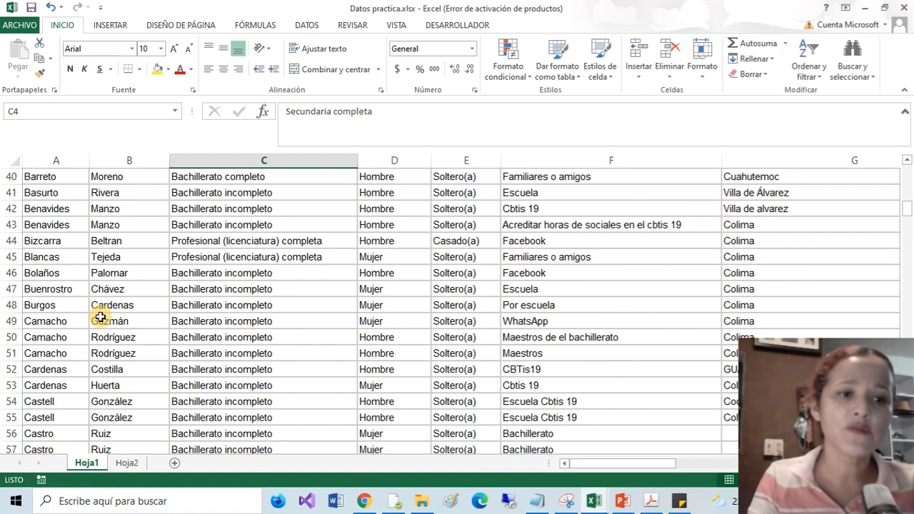
scroll(100, 317, up, 13)
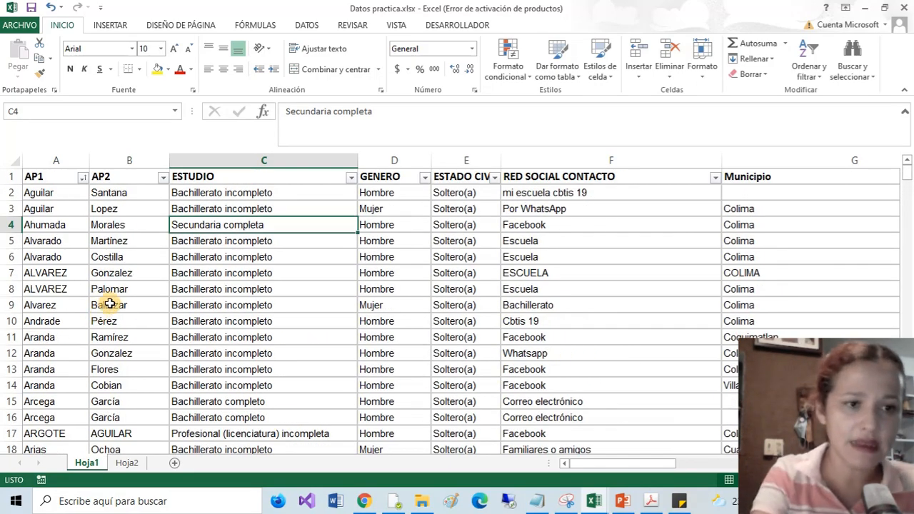
Step: Undo the earlier sorts and column removals until the filtered table has its Fecha and CURSO columns again, and look over its rows
key(ctrl+z)
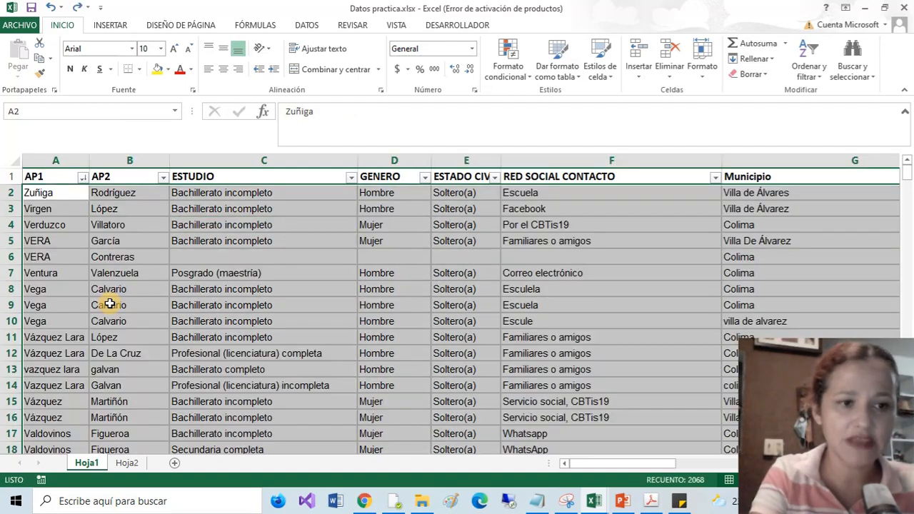
key(ctrl+z)
key(ctrl+z)
key(ctrl+z)
key(ctrl+z)
key(ctrl+z)
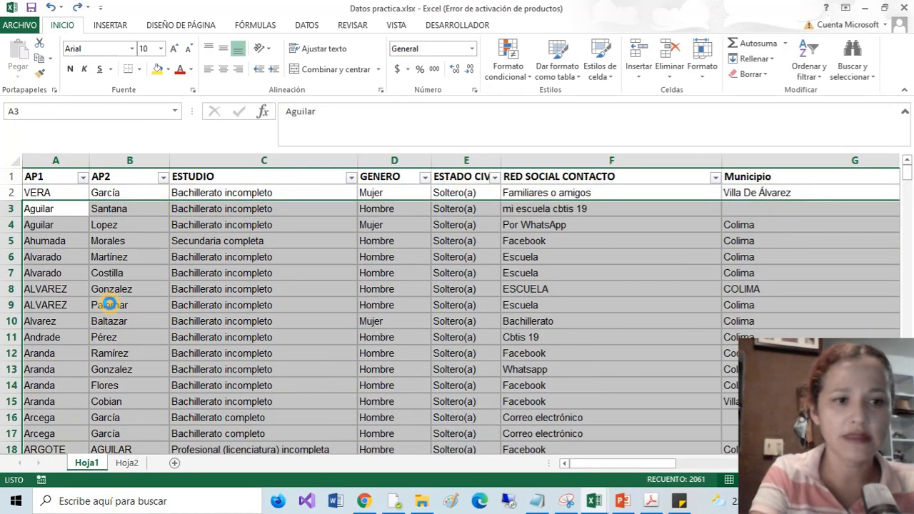
key(ctrl+z)
key(ctrl+z)
key(ctrl+z)
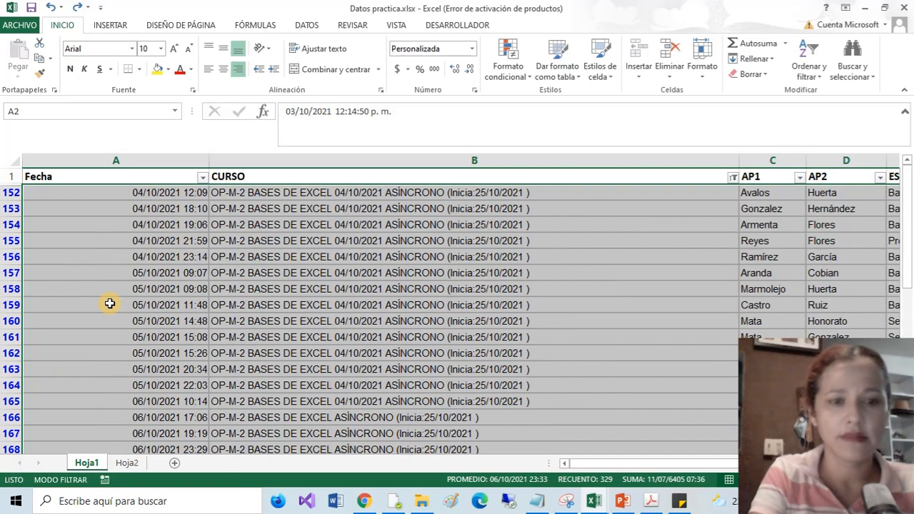
click(131, 294)
scroll(184, 334, down, 9)
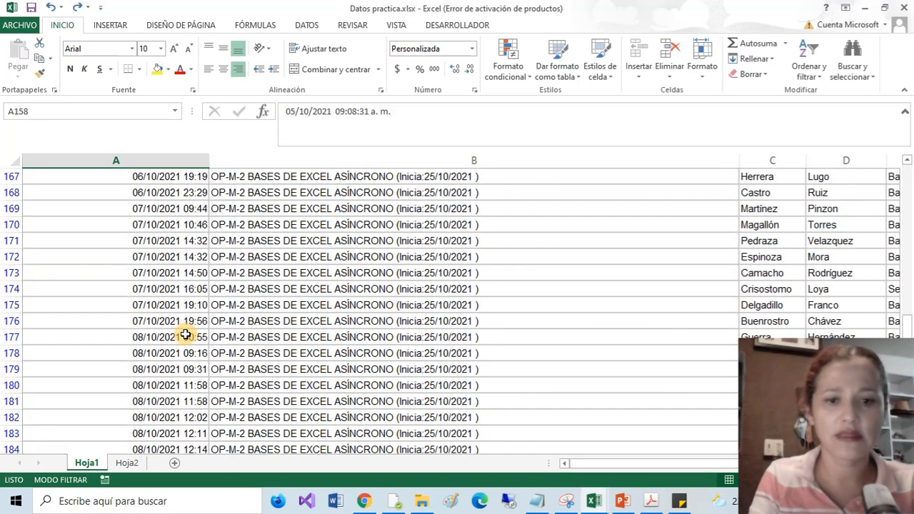
scroll(191, 333, up, 8)
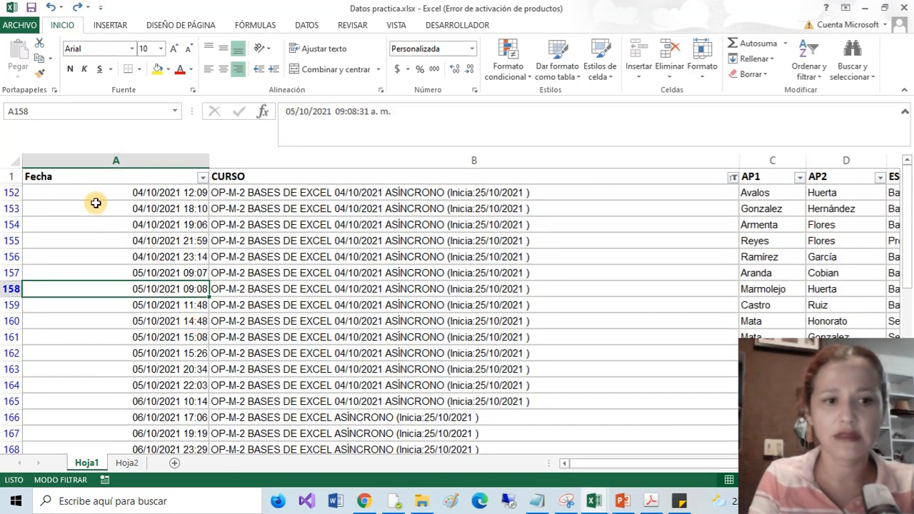
drag(93, 179, 842, 429)
drag(550, 395, 179, 417)
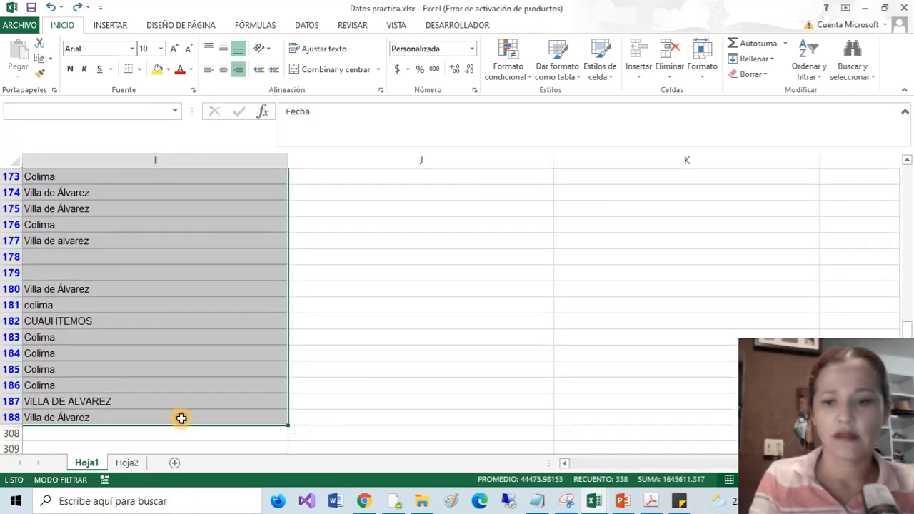
click(810, 69)
click(810, 92)
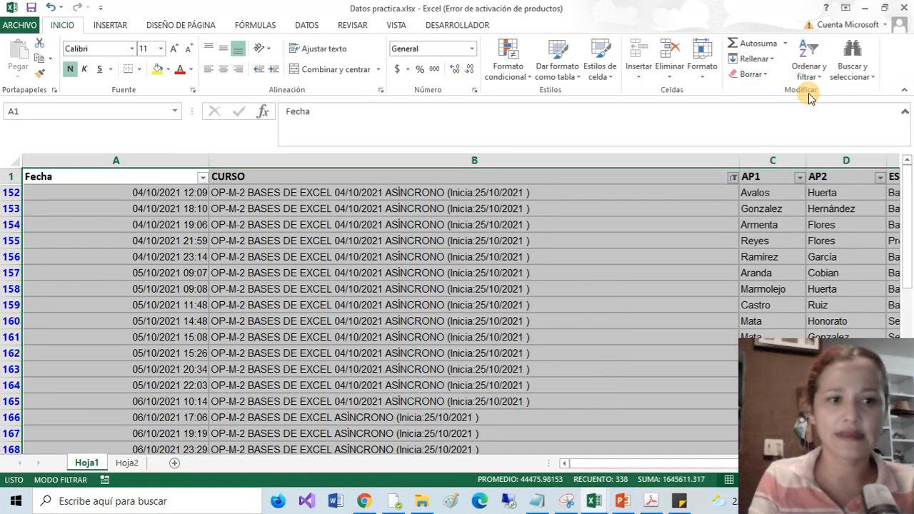
click(300, 224)
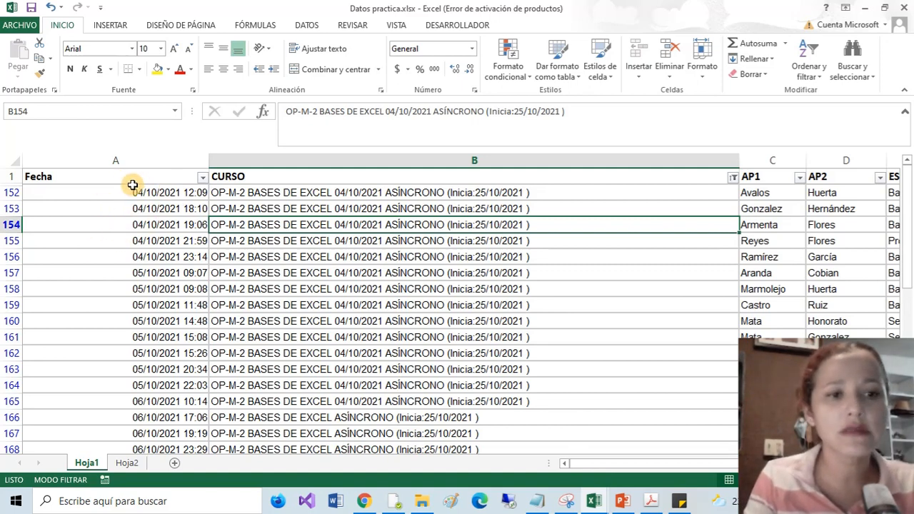
Step: Examine the AP1 and AP2 columns and their first visible records alongside the Fecha column
click(766, 158)
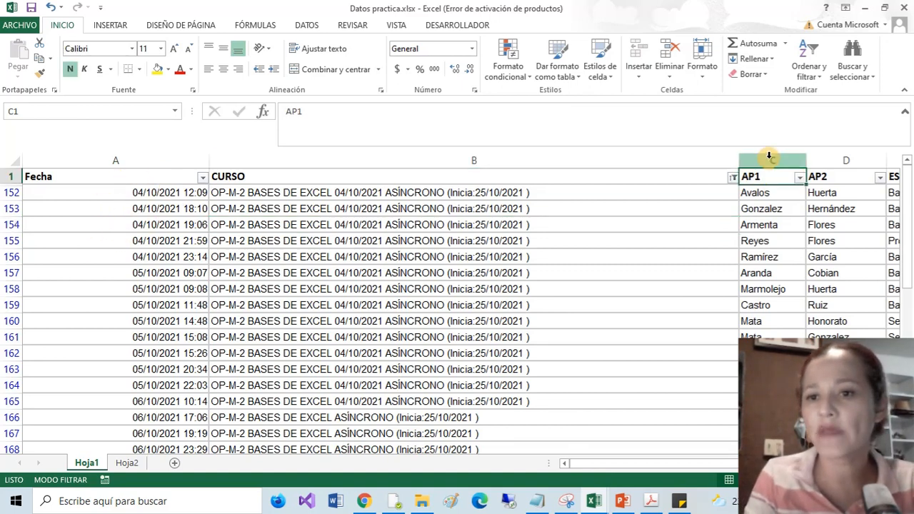
click(853, 152)
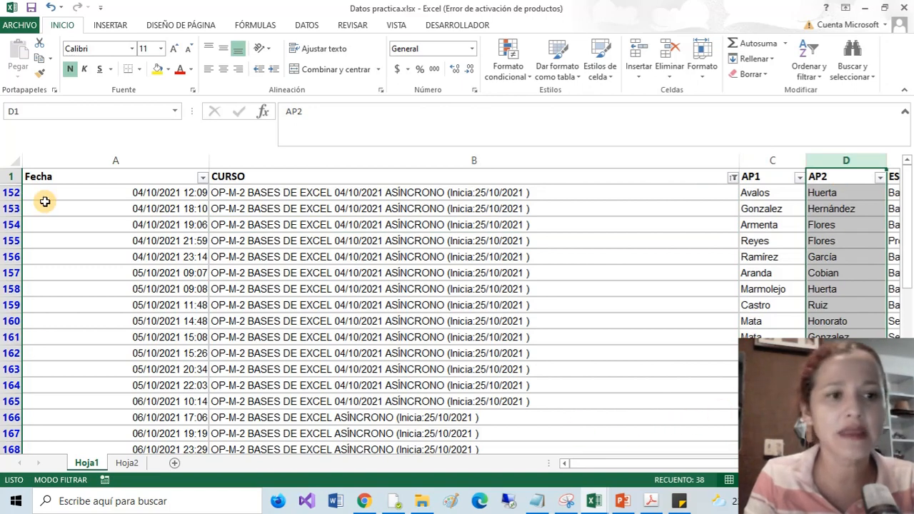
click(92, 179)
click(610, 268)
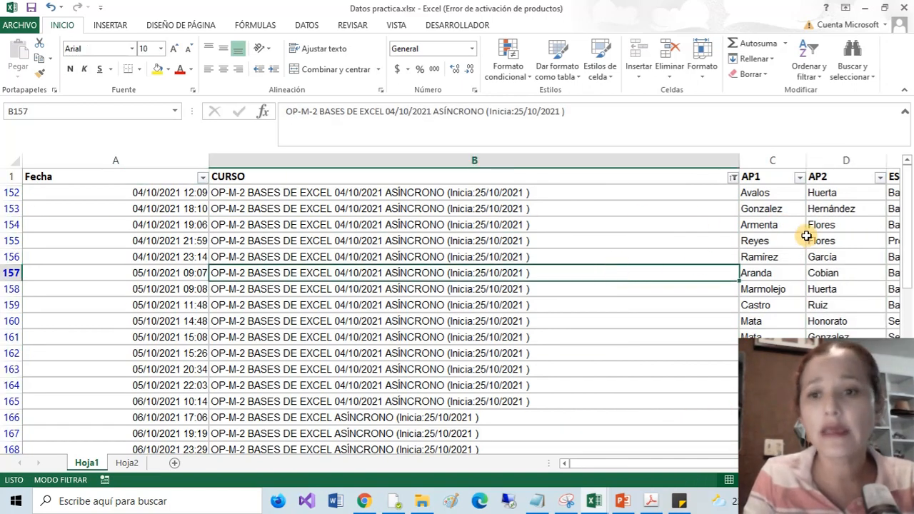
drag(781, 192, 838, 257)
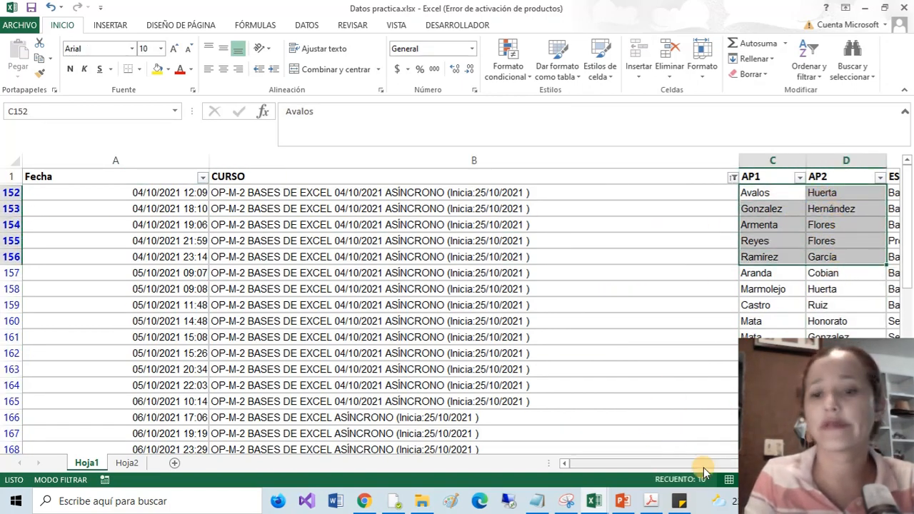
click(117, 207)
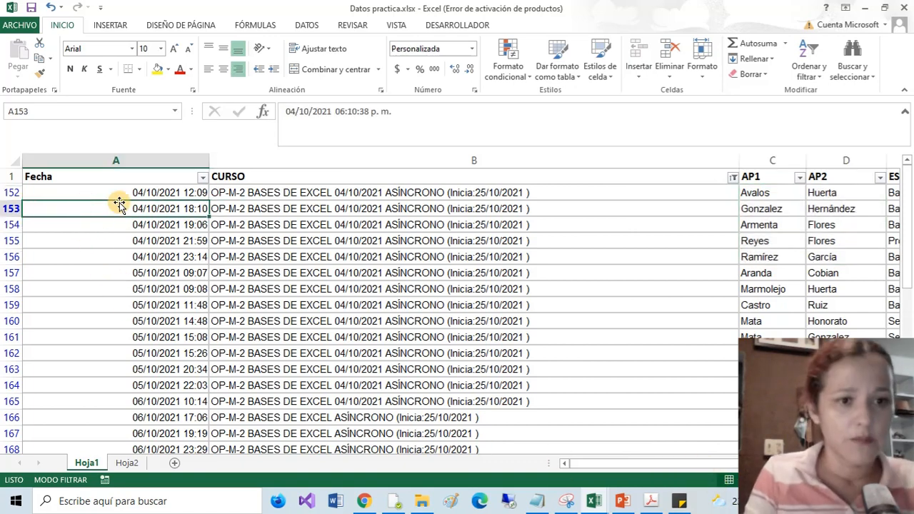
click(66, 176)
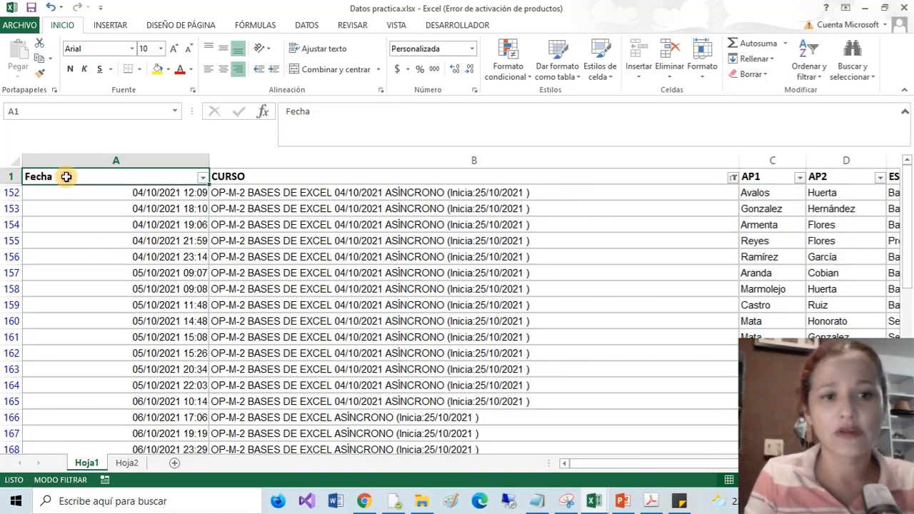
Step: Select the entire sheet and open the custom sort settings, placing the dialog clear of the header row
click(20, 164)
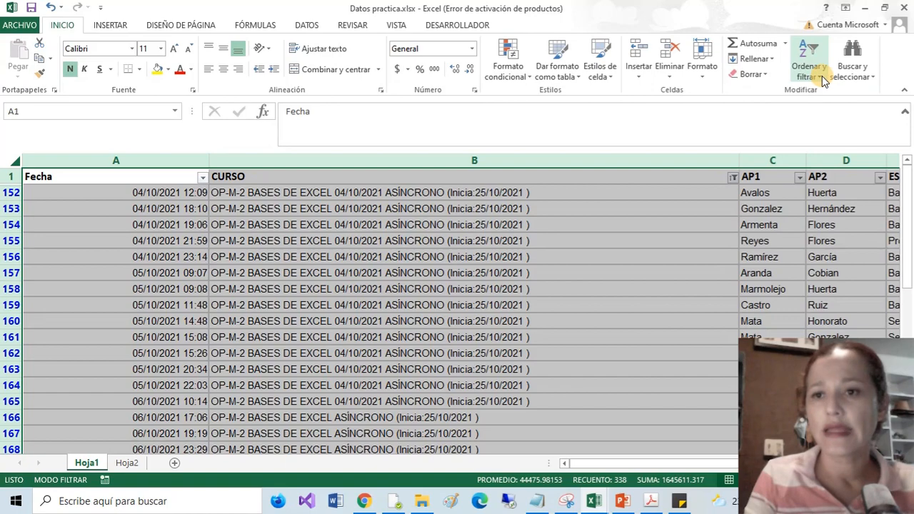
click(801, 152)
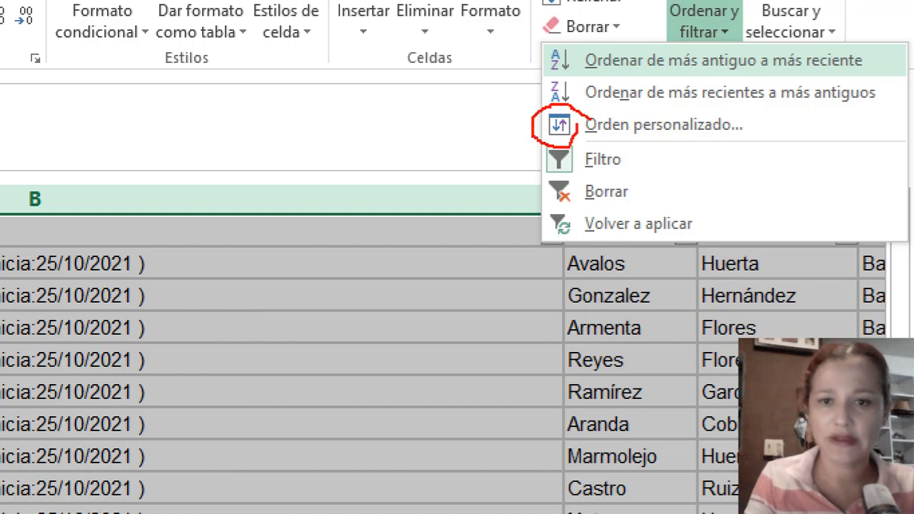
drag(577, 124, 579, 118)
key(Escape)
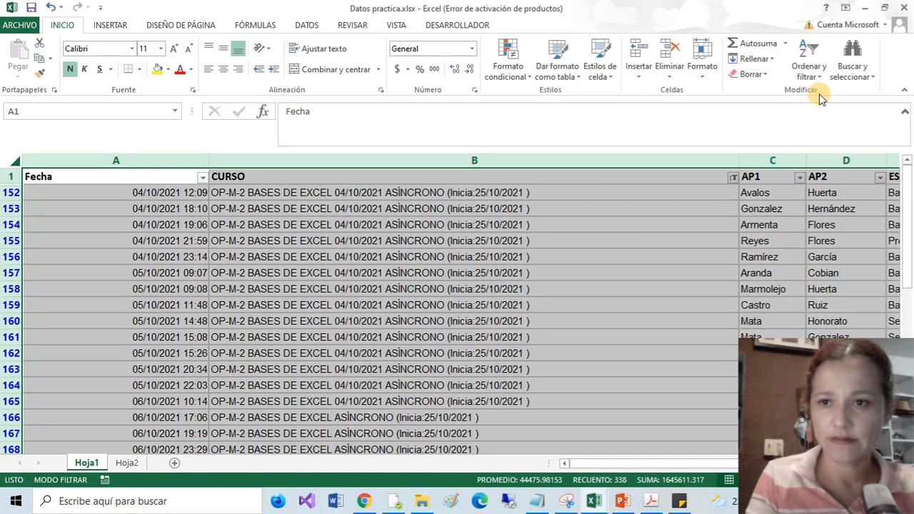
click(814, 75)
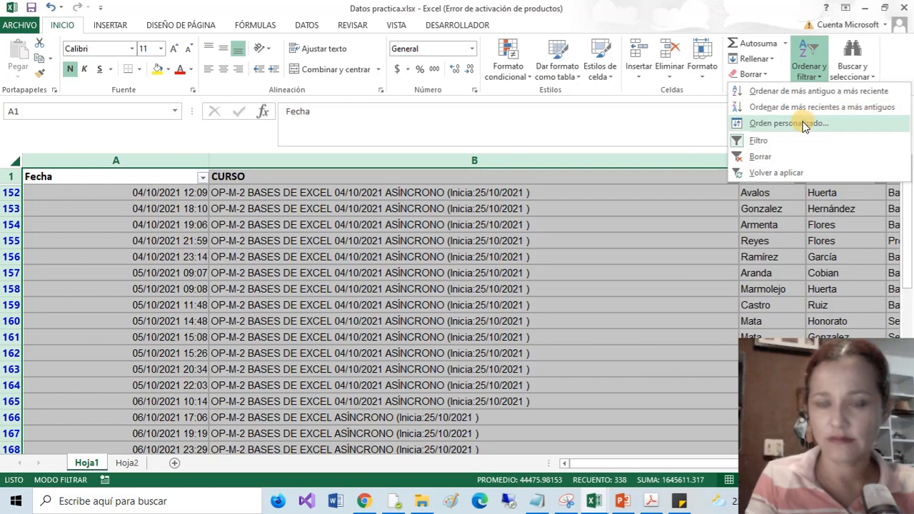
click(805, 126)
drag(447, 180, 233, 136)
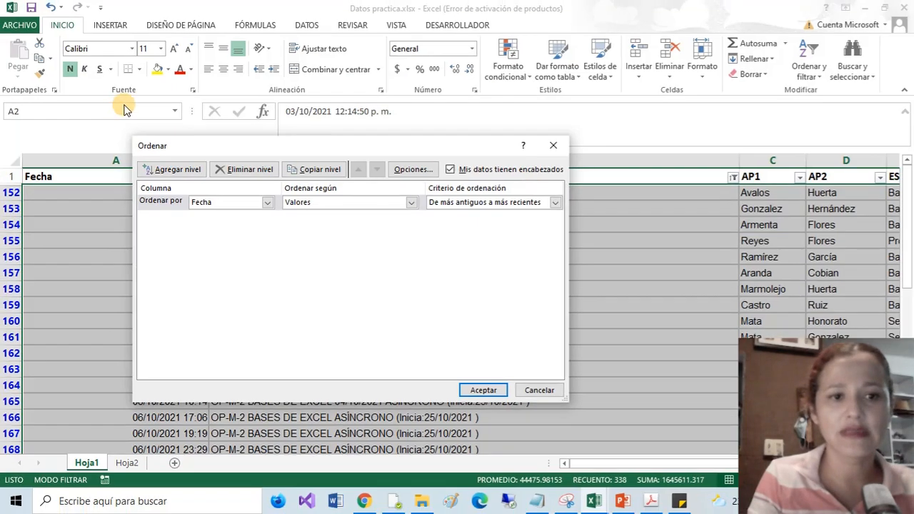
drag(164, 134, 176, 224)
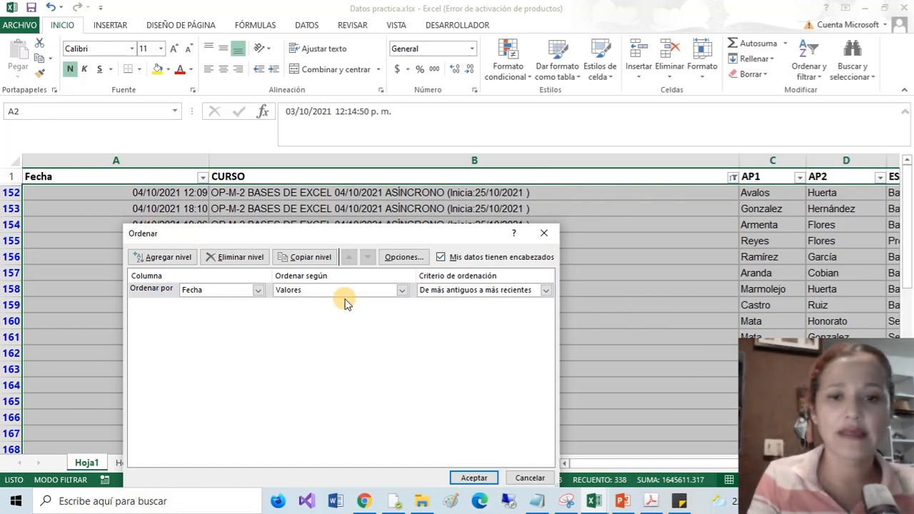
Step: Turn off the custom sort option that the data has headers, and turn it back on
click(441, 257)
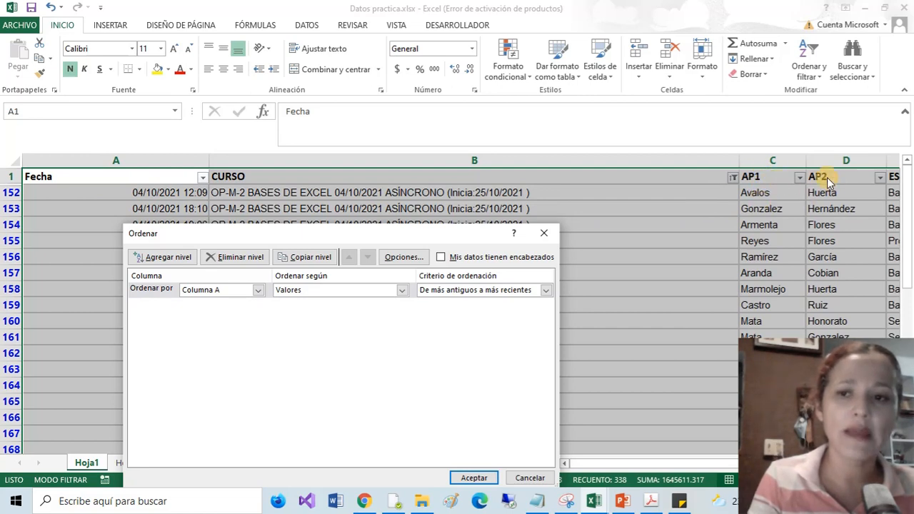
click(440, 258)
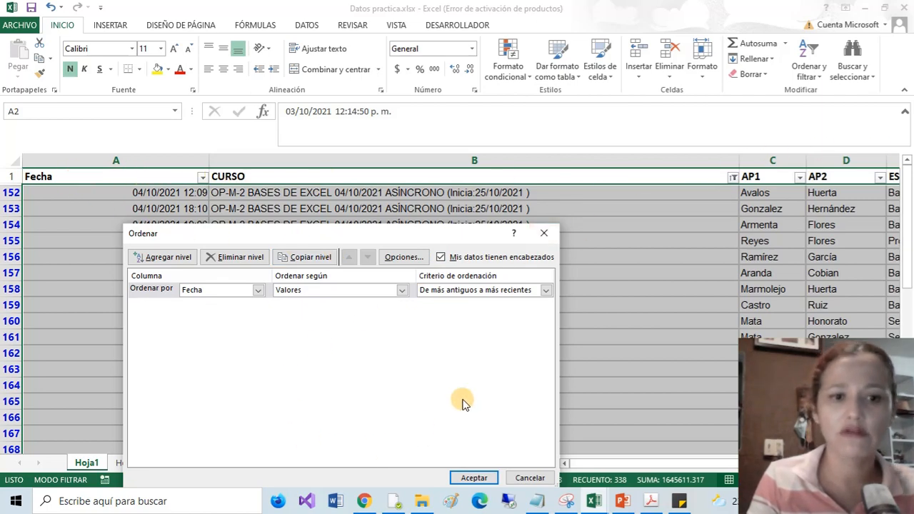
drag(335, 236, 308, 131)
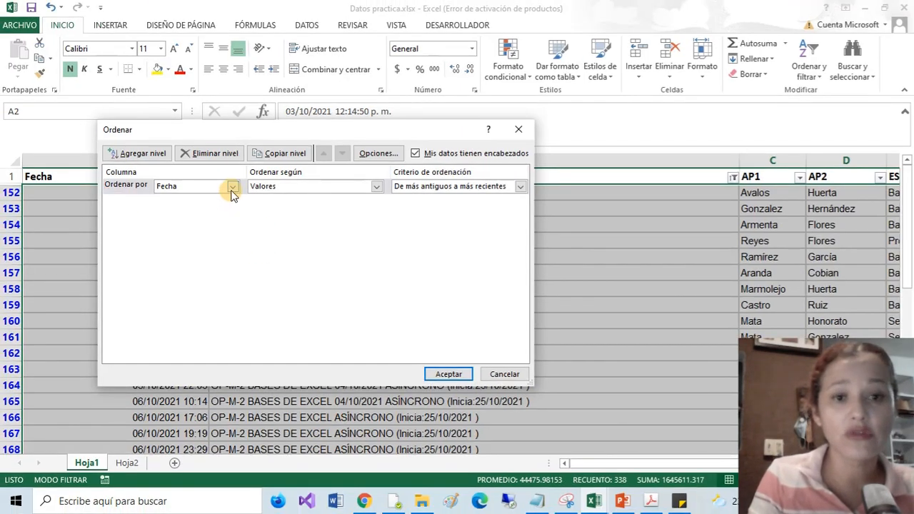
drag(355, 134, 360, 156)
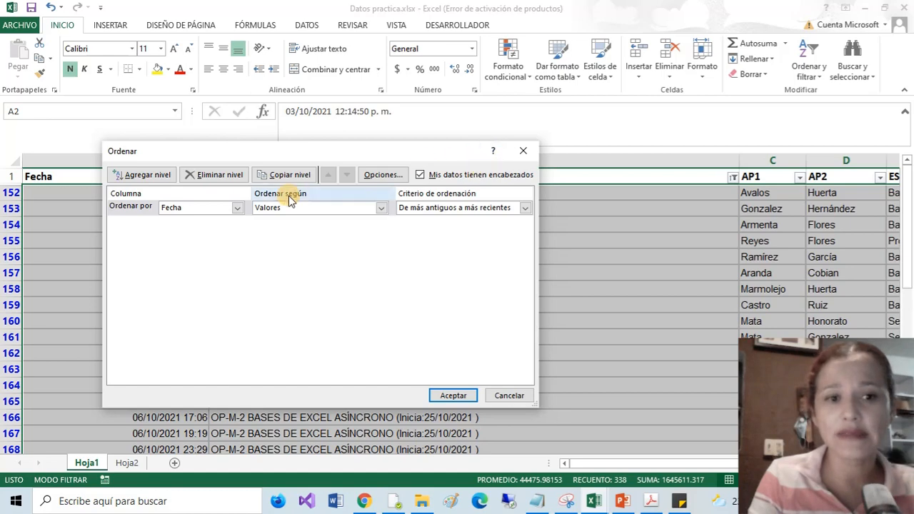
Step: Set the primary sort level to the AP1 column, by values, in A to Z order
click(237, 207)
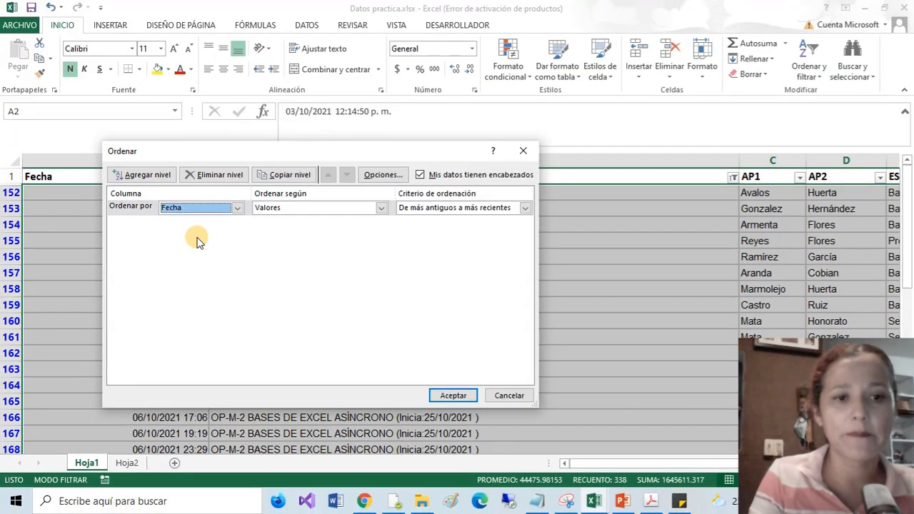
click(285, 156)
click(211, 240)
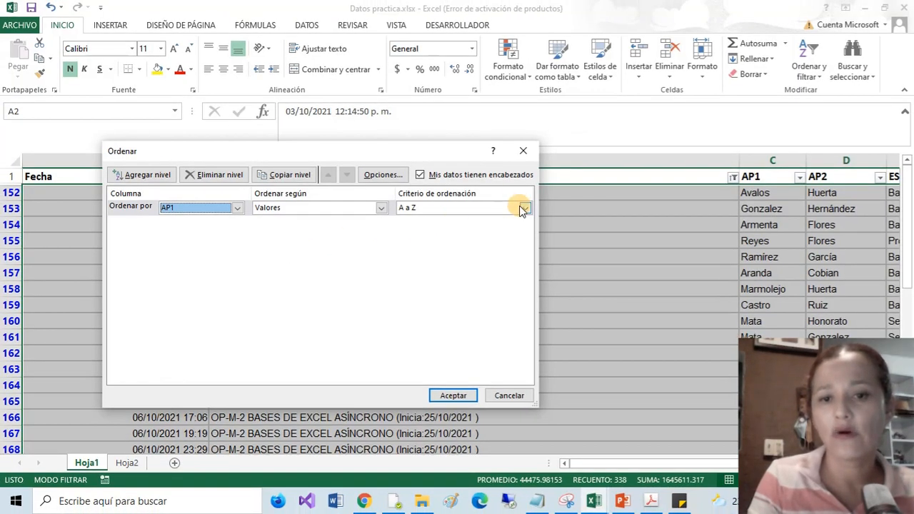
click(523, 208)
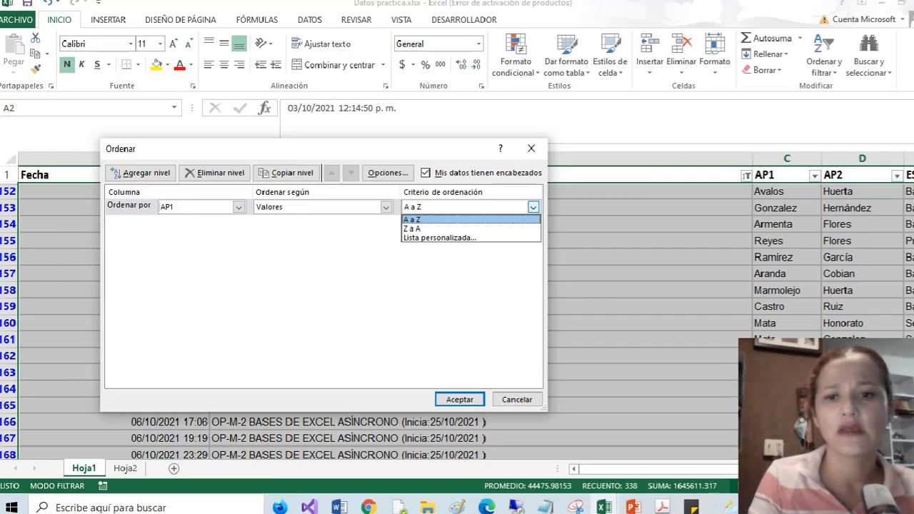
click(550, 187)
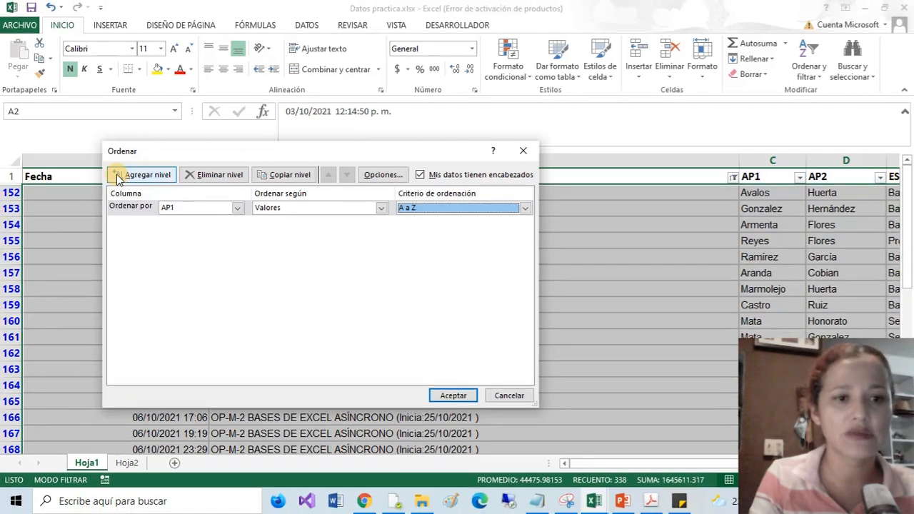
Step: Add a second sort level on the AP2 column, by values, in A to Z order
click(141, 176)
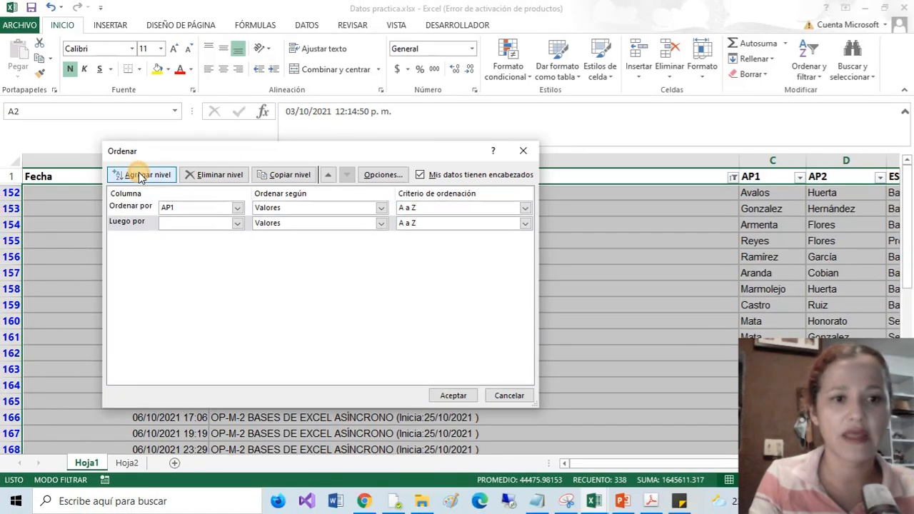
click(237, 224)
click(167, 262)
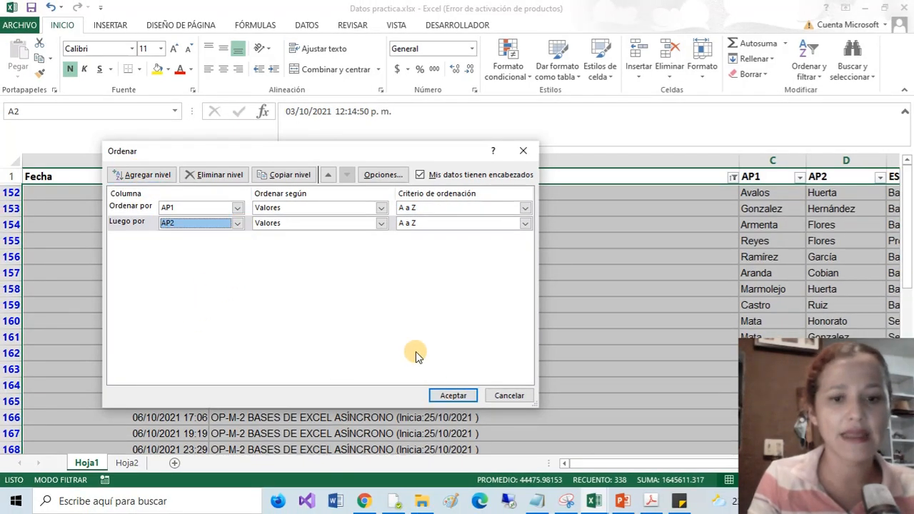
Step: Apply the AP1-then-AP2 sort and check the order of the surnames from row 152 in the AP1 column
click(456, 395)
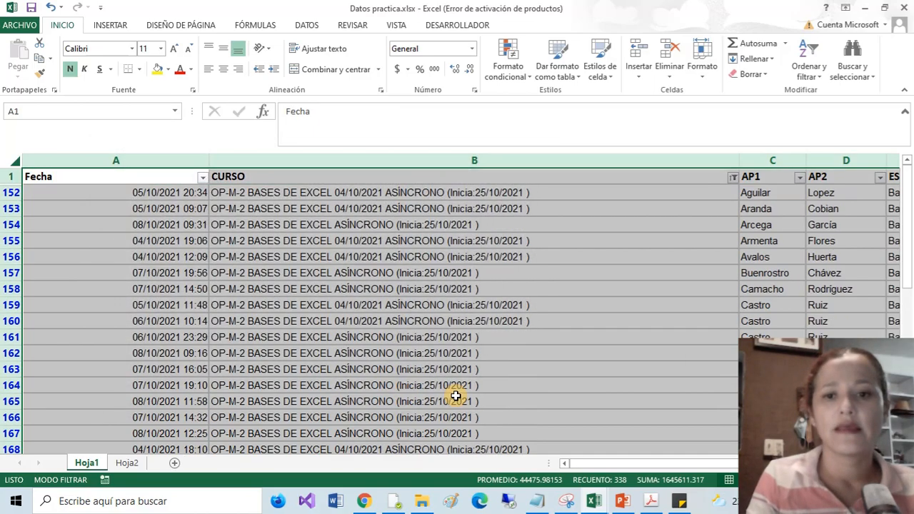
click(440, 379)
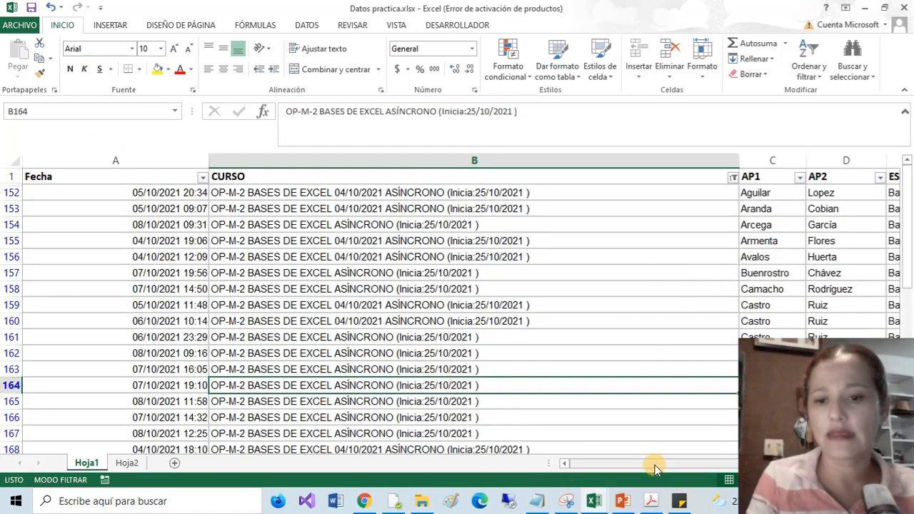
drag(655, 465, 683, 461)
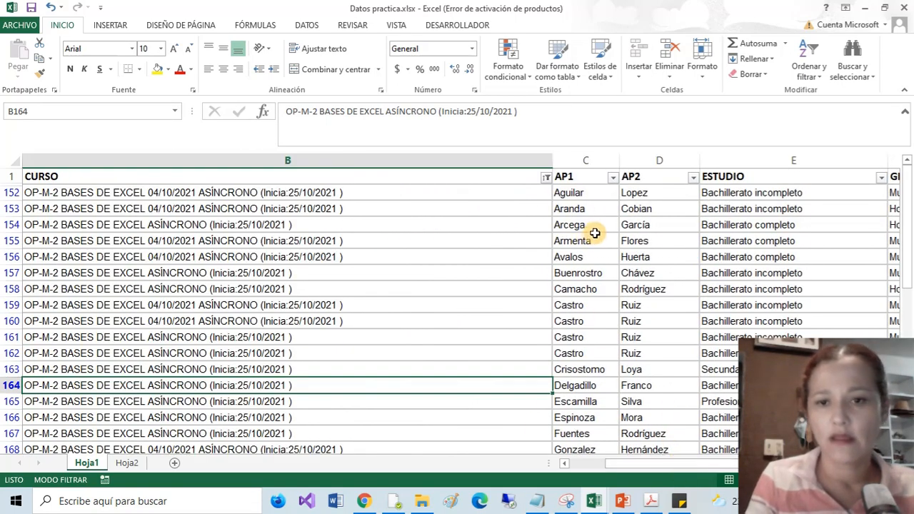
click(585, 194)
drag(586, 194, 595, 205)
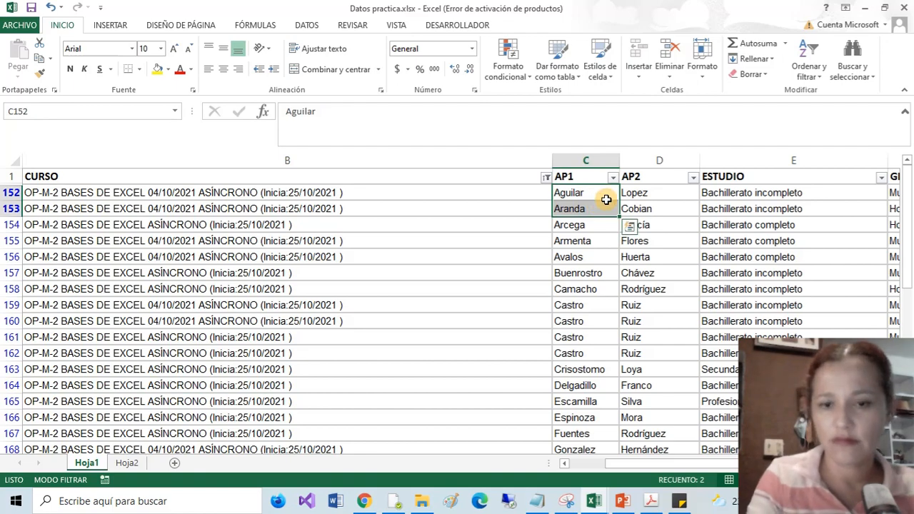
Step: Apply strikethrough to the AP2 entry in cell D156
click(642, 257)
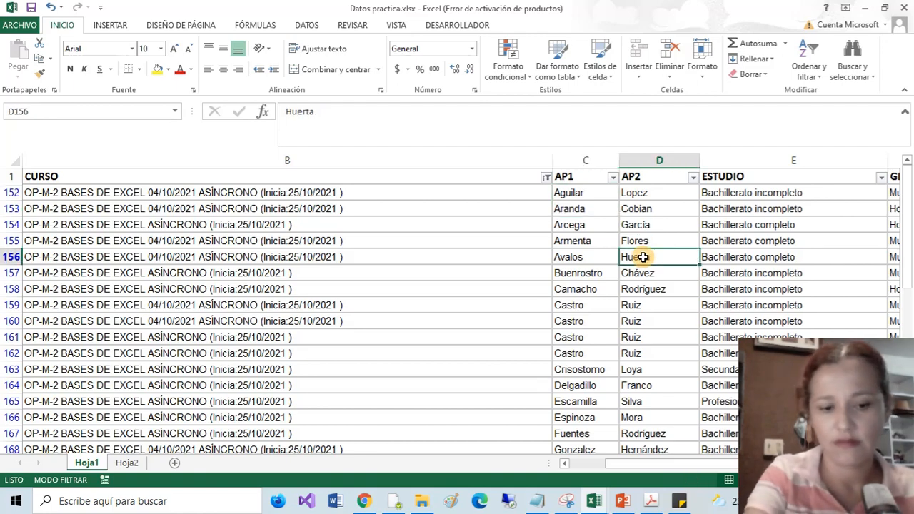
key(ctrl+5)
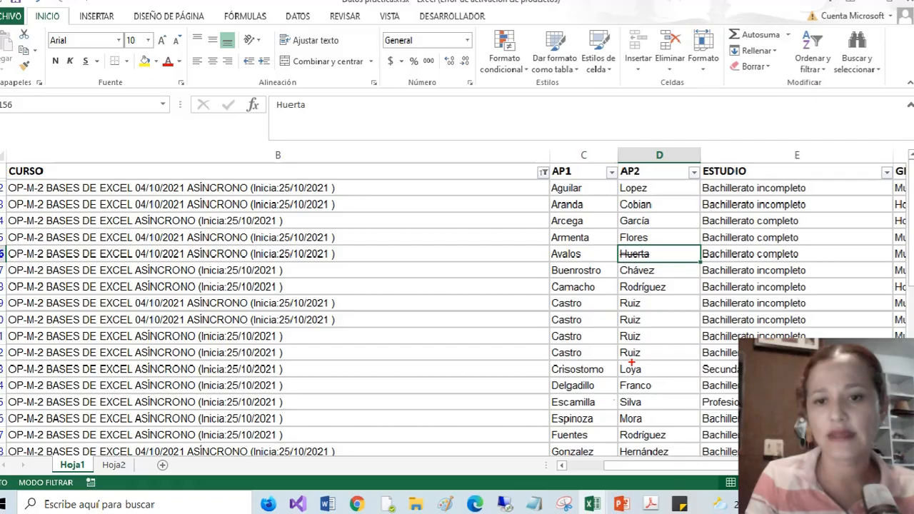
Step: Examine the sorted records down to the last row and compare the course names in the CURSO column
scroll(670, 385, down, 4)
scroll(673, 385, down, 4)
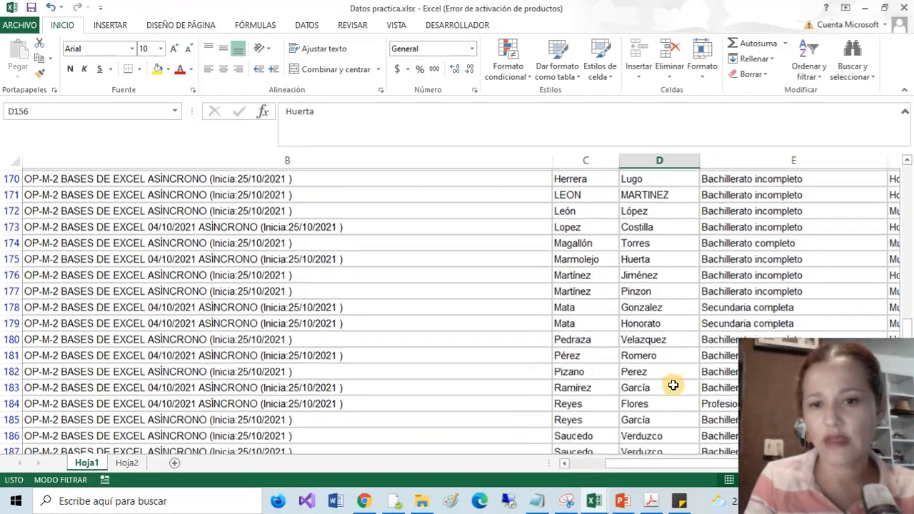
scroll(673, 385, up, 1)
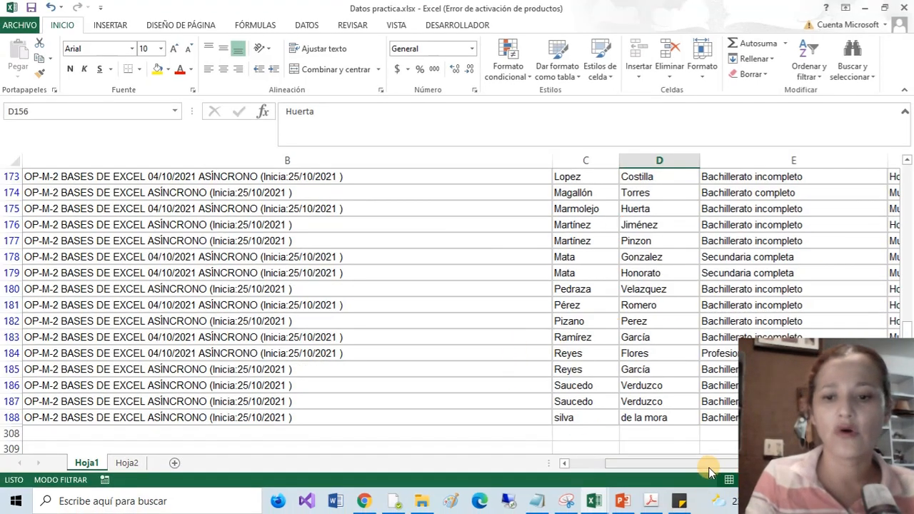
drag(708, 467, 612, 467)
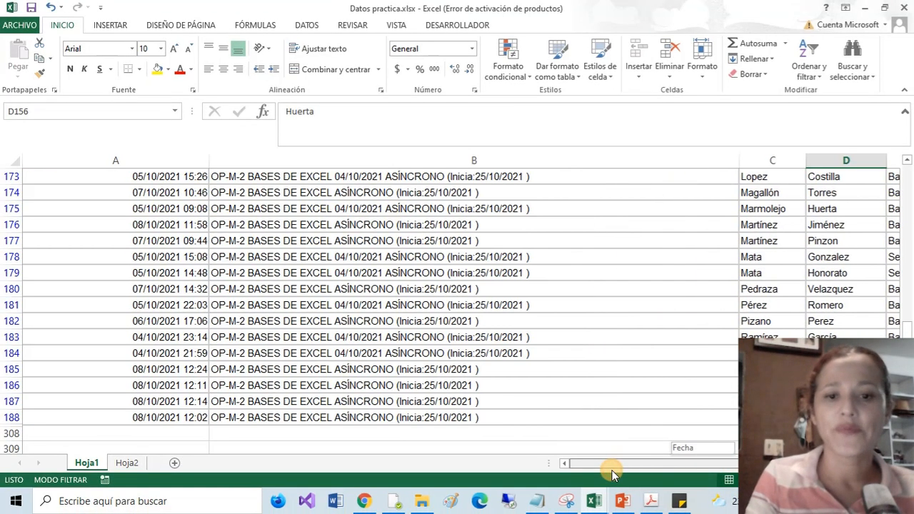
scroll(555, 380, up, 7)
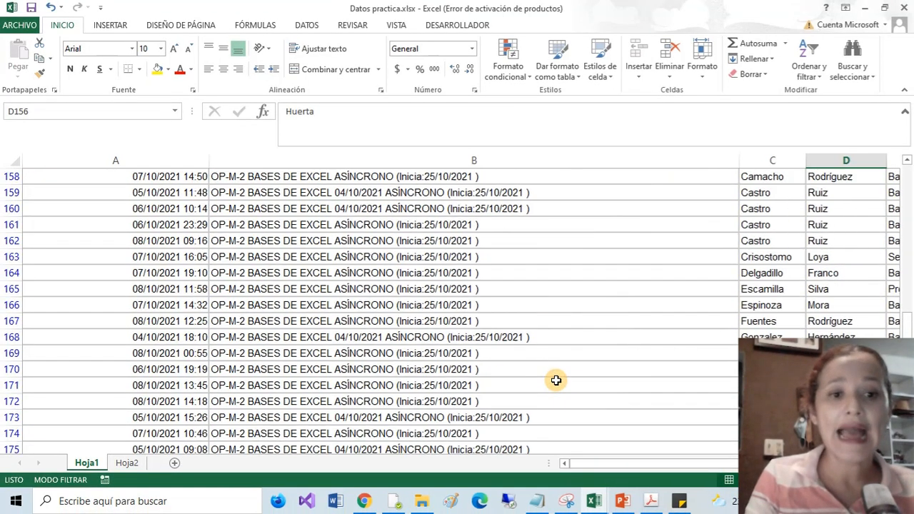
drag(420, 195, 431, 214)
click(429, 222)
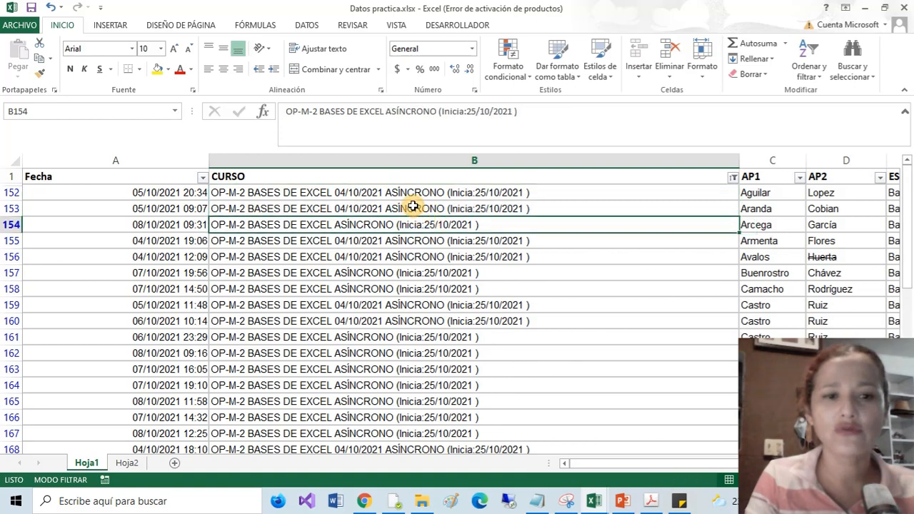
click(410, 207)
click(369, 237)
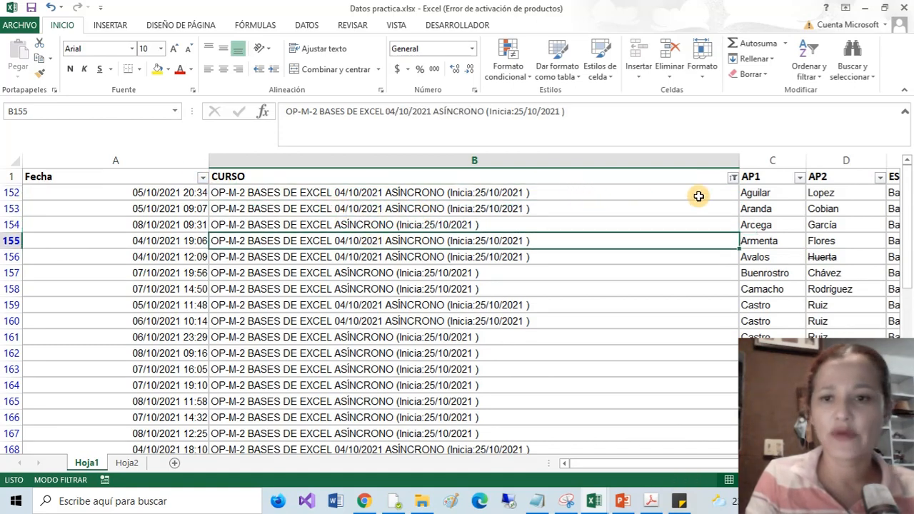
Step: Add the OP-M-1 BASES DE EXCEL course and both OP-M-3 BASES DE EXCEL courses to the CURSO filter
click(732, 180)
scroll(629, 371, down, 5)
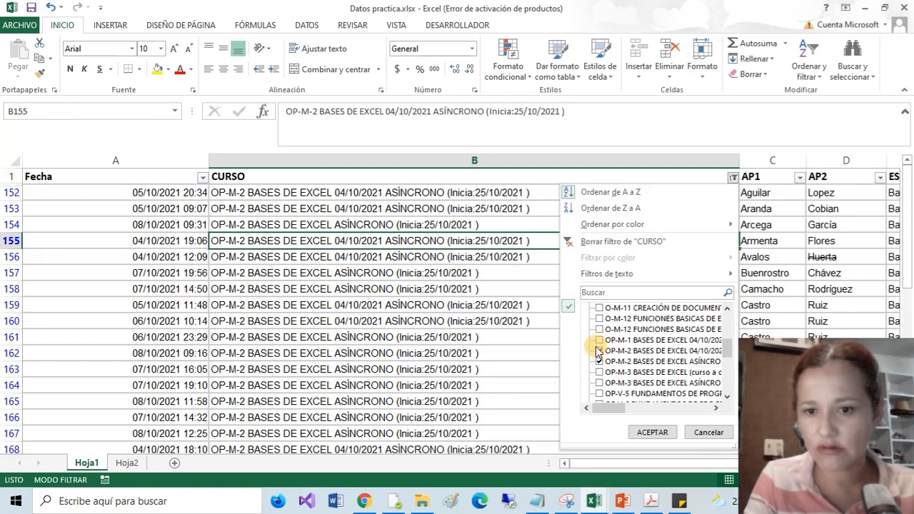
click(600, 341)
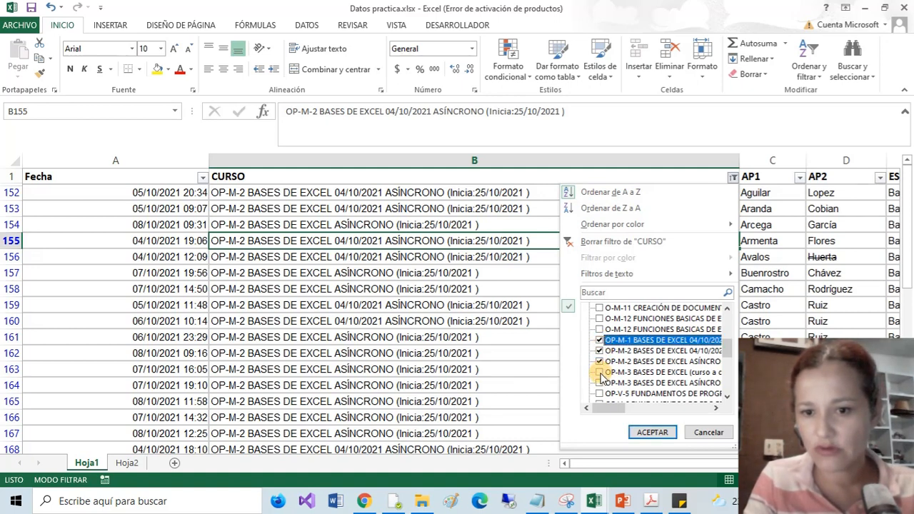
click(600, 372)
click(600, 383)
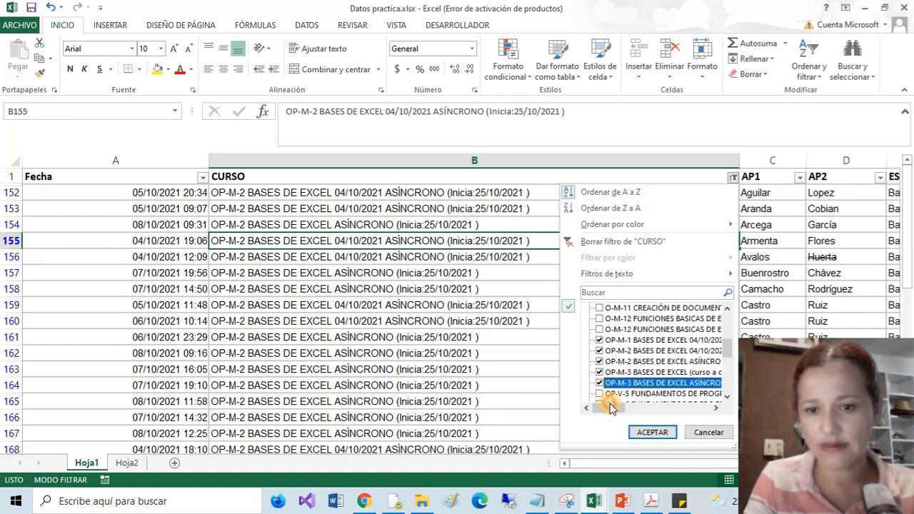
click(650, 432)
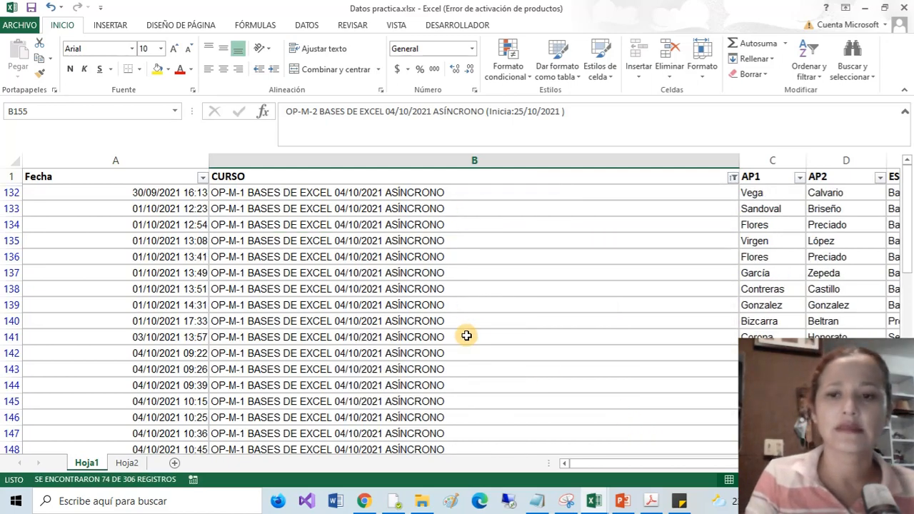
Step: Review the filtered records of the OP-M-1, OP-M-2 and OP-M-3 Excel courses and their surname columns
scroll(465, 337, down, 10)
scroll(485, 378, up, 10)
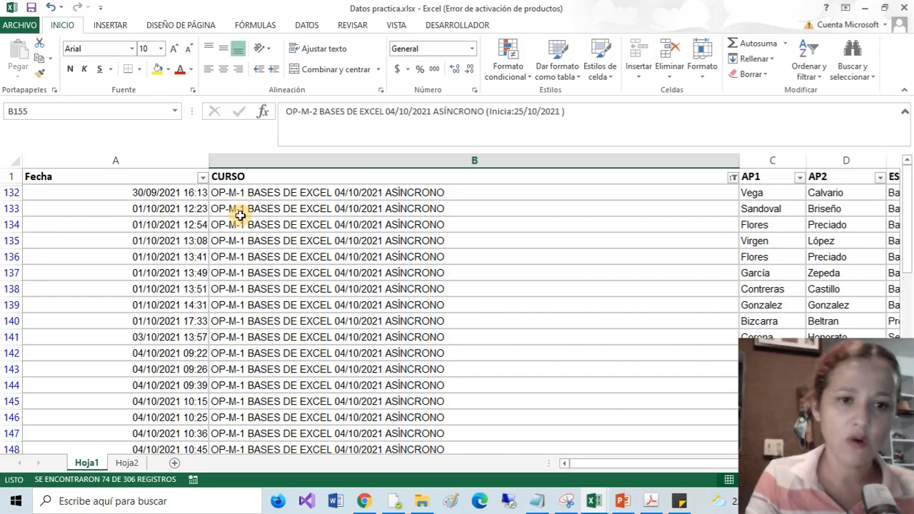
scroll(252, 323, down, 5)
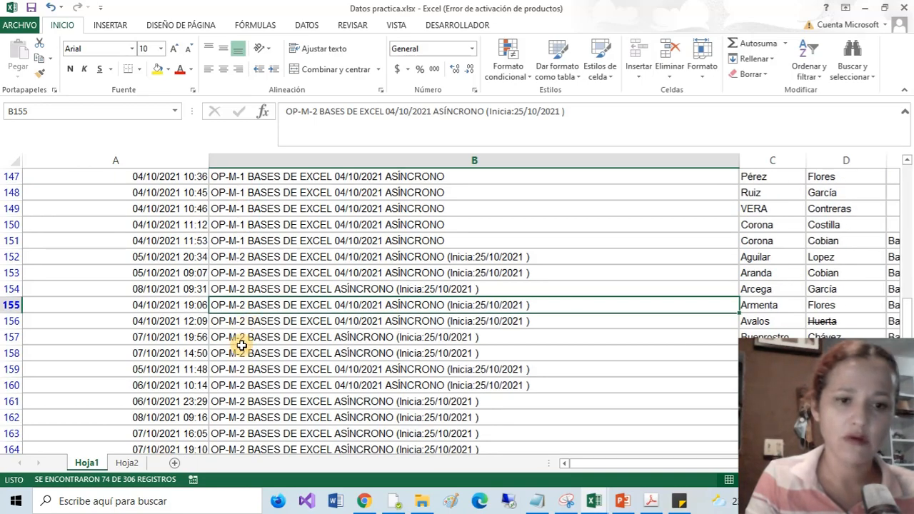
scroll(242, 346, down, 19)
scroll(259, 333, up, 7)
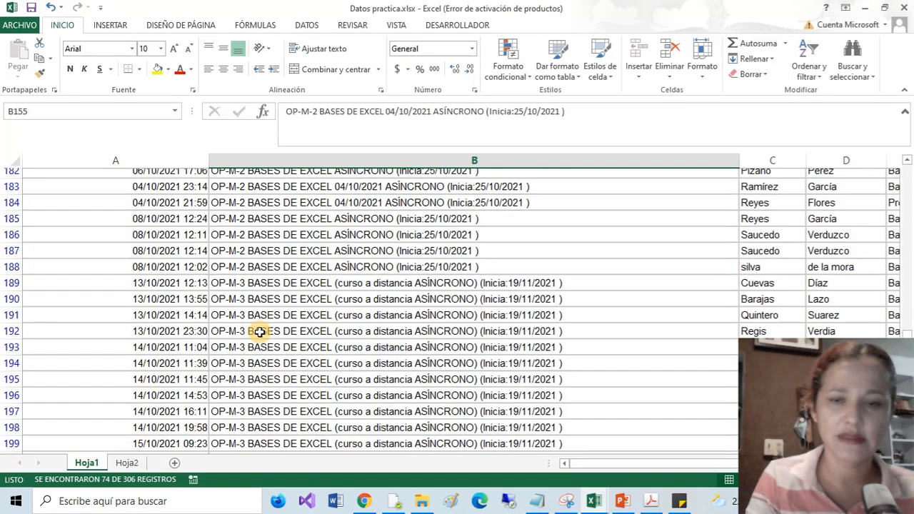
scroll(296, 351, up, 17)
scroll(571, 461, right, 3)
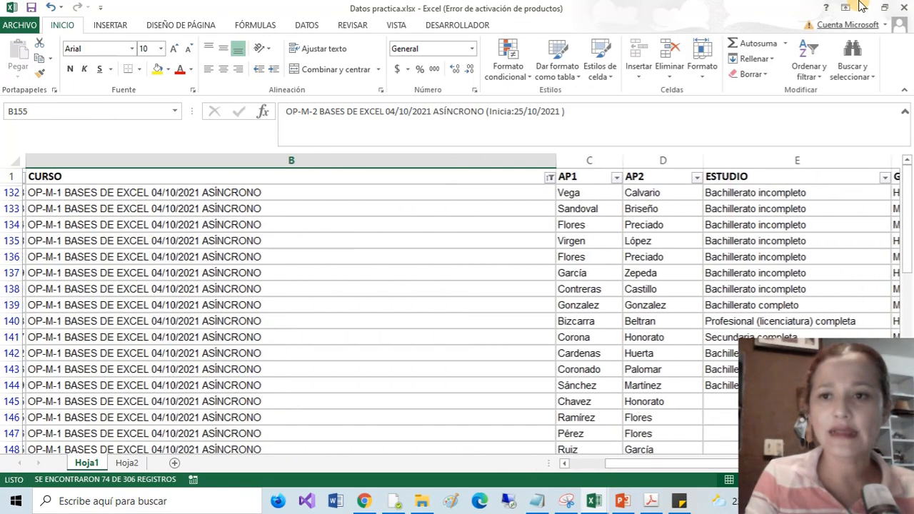
Step: Sort the filtered records with a custom sort by AP1, with AP2 as second level, both in A to Z order
click(809, 66)
click(822, 122)
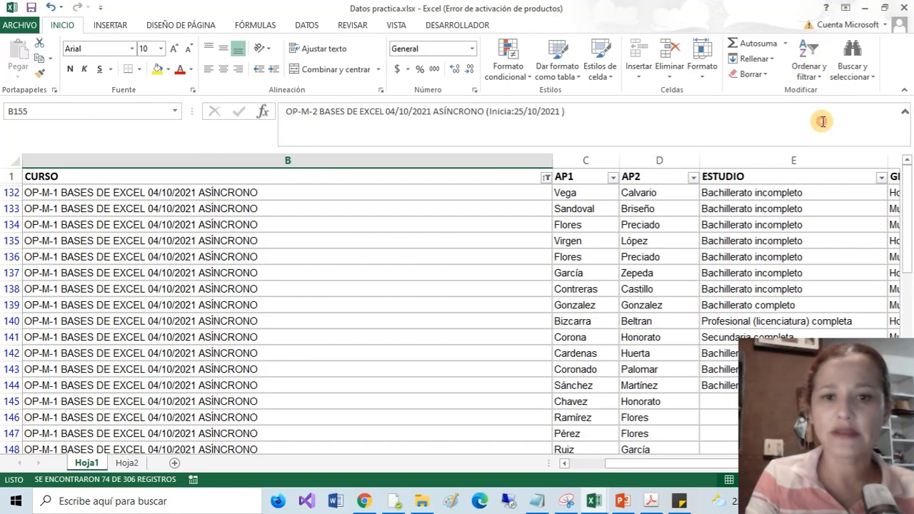
click(230, 209)
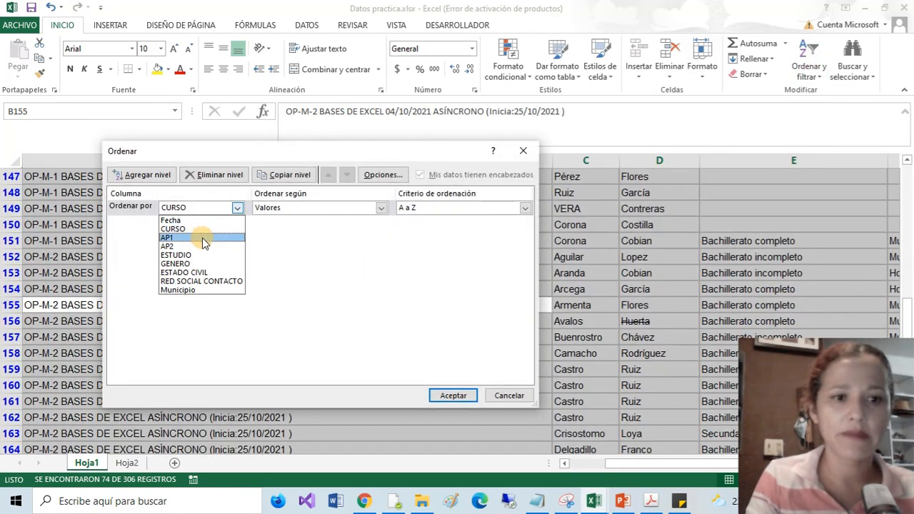
click(203, 237)
click(143, 175)
click(236, 224)
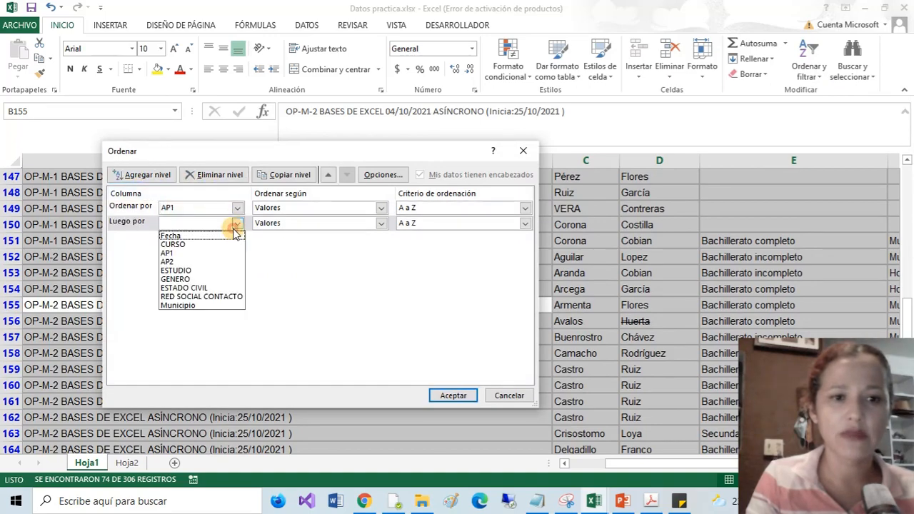
click(215, 261)
click(453, 395)
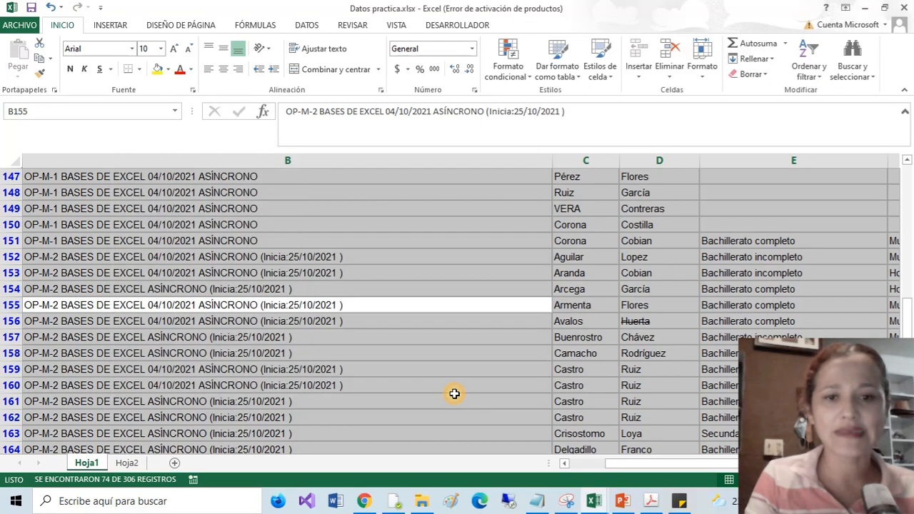
Step: Select the AP1, AP2 and ESTUDIO entries from row 132 down and review the sorted order against the dates and courses
scroll(506, 350, up, 5)
click(129, 210)
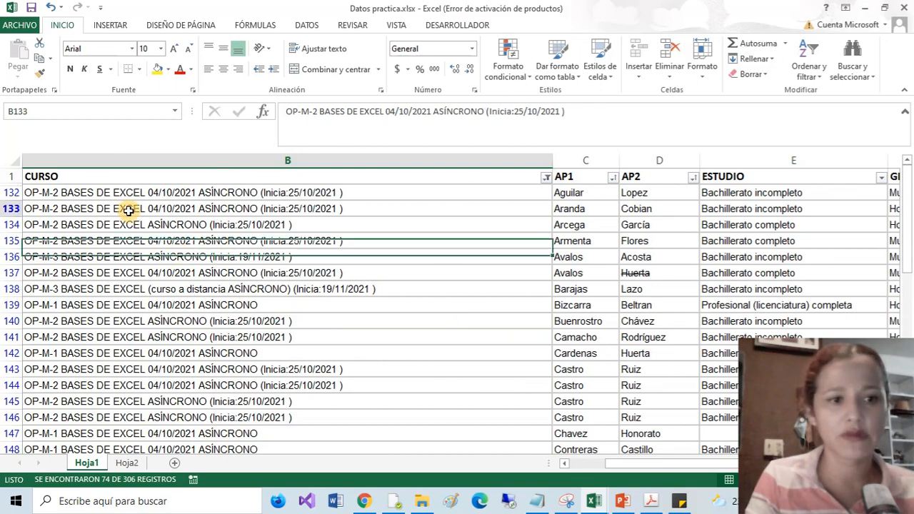
drag(594, 199, 722, 450)
scroll(624, 357, up, 19)
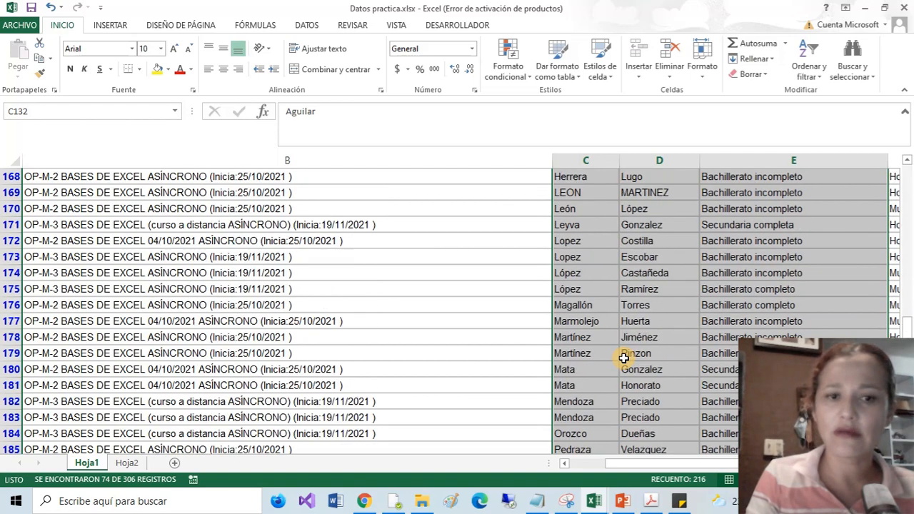
drag(695, 465, 612, 461)
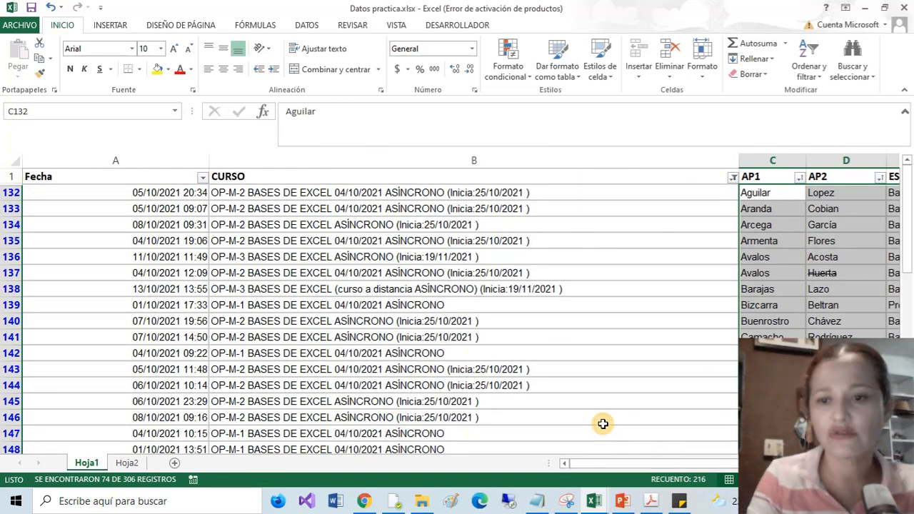
mouse_move(688, 464)
mouse_down()
mouse_move(708, 465)
mouse_move(699, 465)
mouse_up()
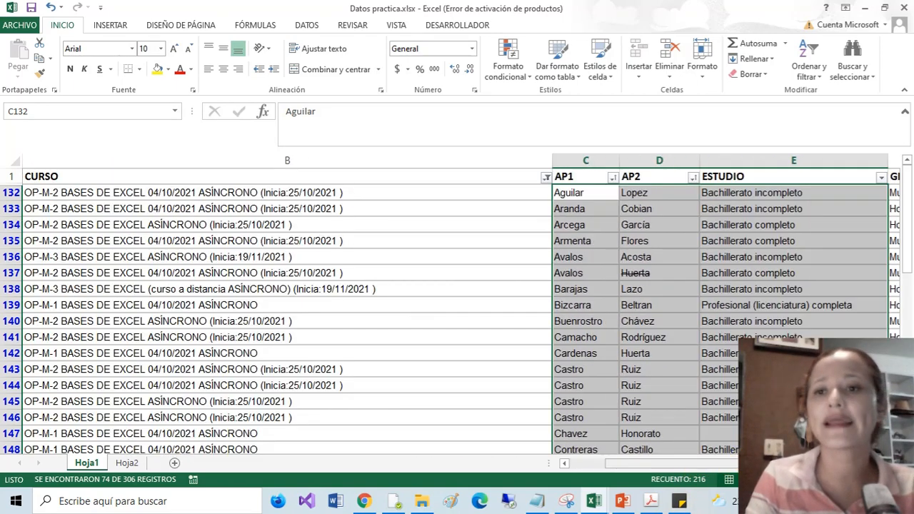
Step: Set up a custom sort by AP1 in Z to A order, with a second level on AP2 in A to Z order
click(807, 72)
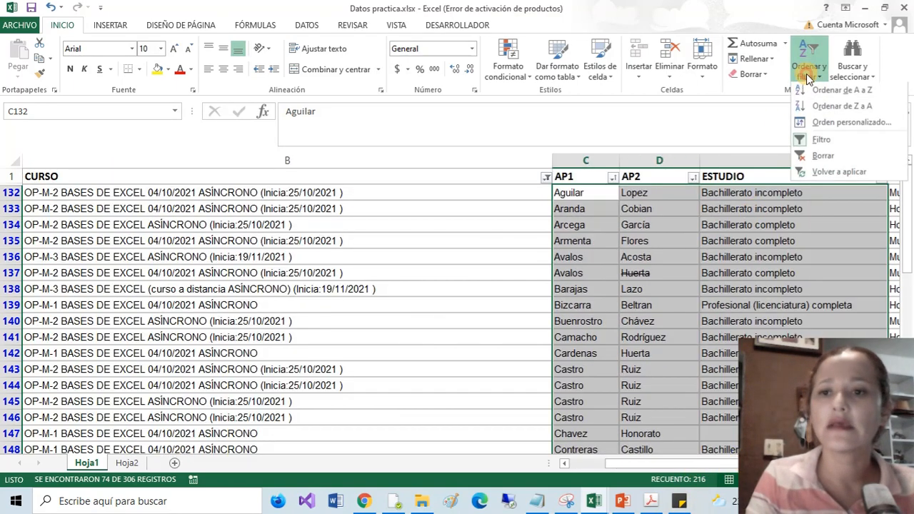
click(821, 121)
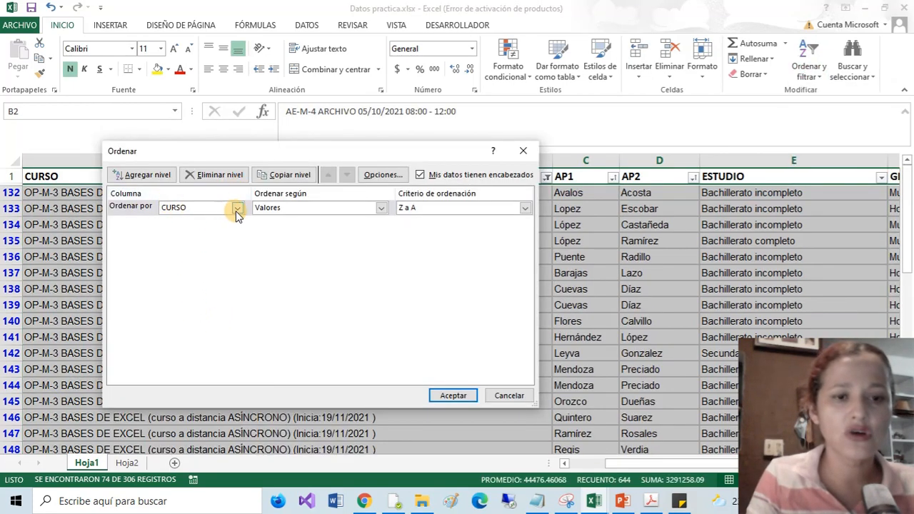
click(237, 208)
click(217, 238)
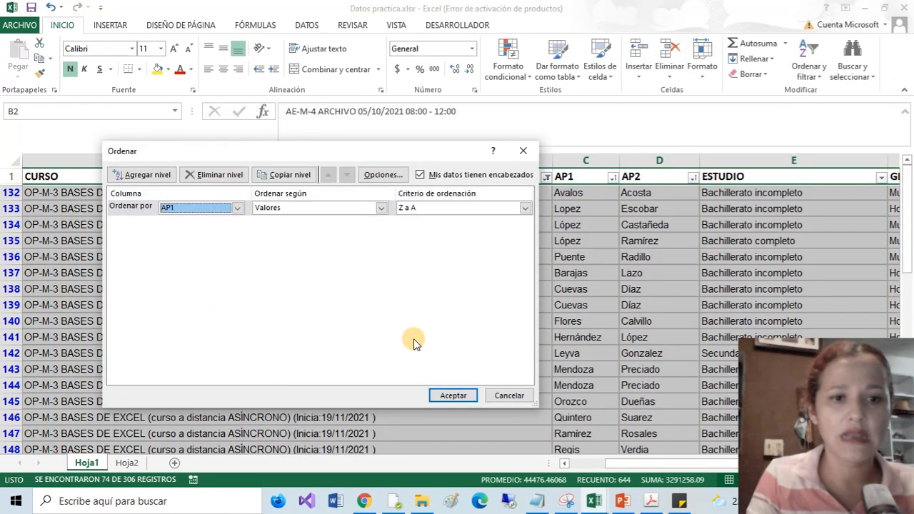
click(145, 176)
click(237, 224)
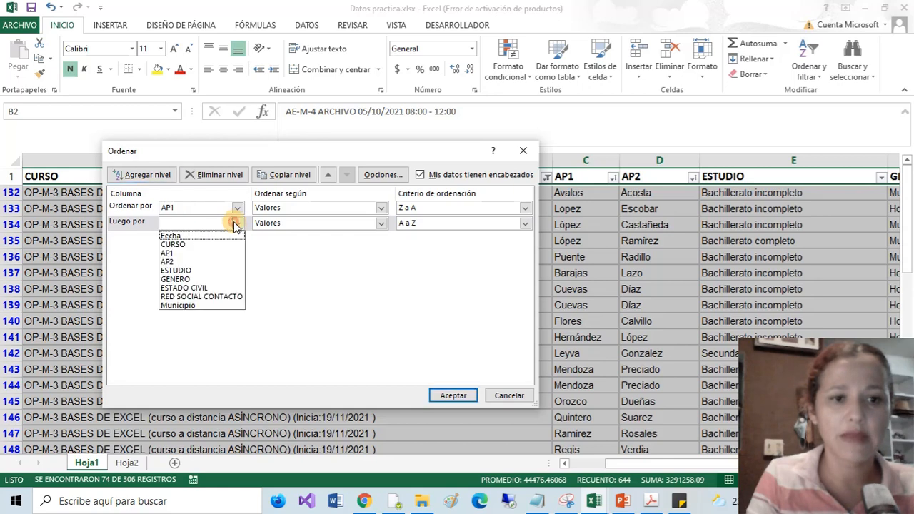
click(205, 262)
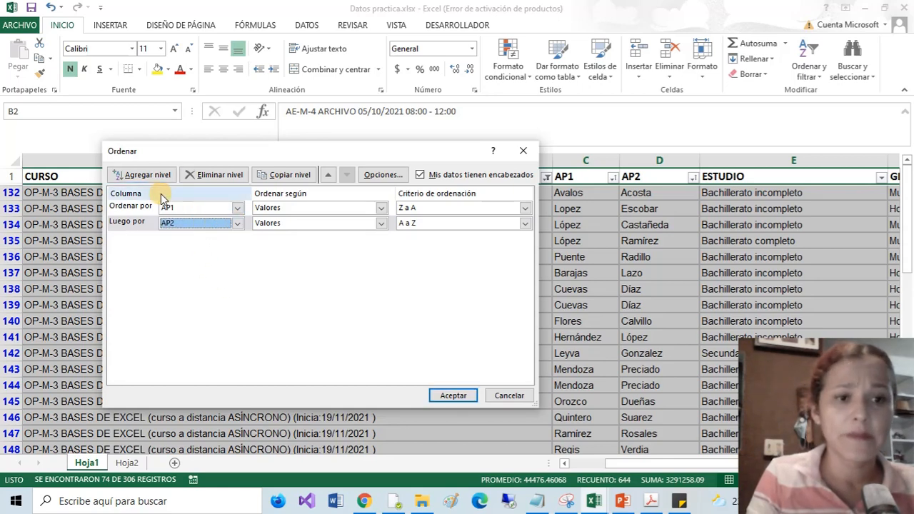
Step: Change the custom sort's first level to CURSO and its second to AP1, and add a third level on AP2
drag(195, 155, 173, 151)
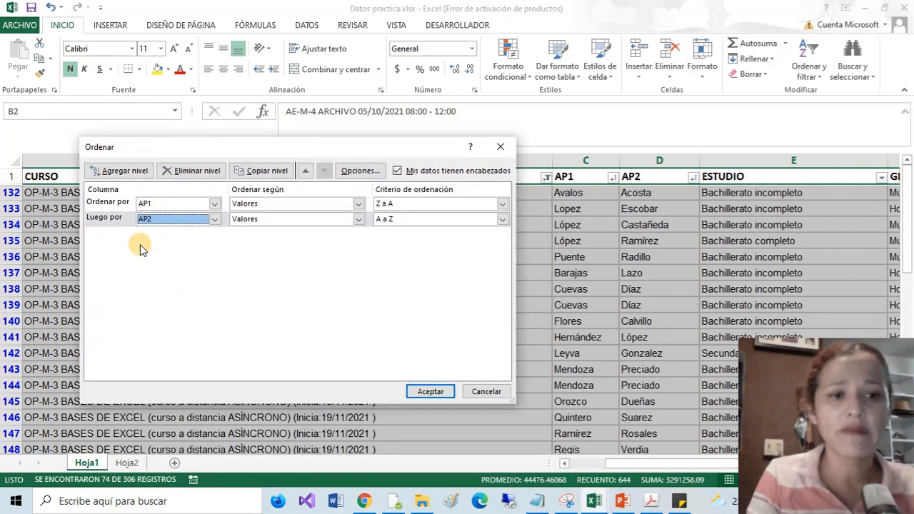
click(214, 204)
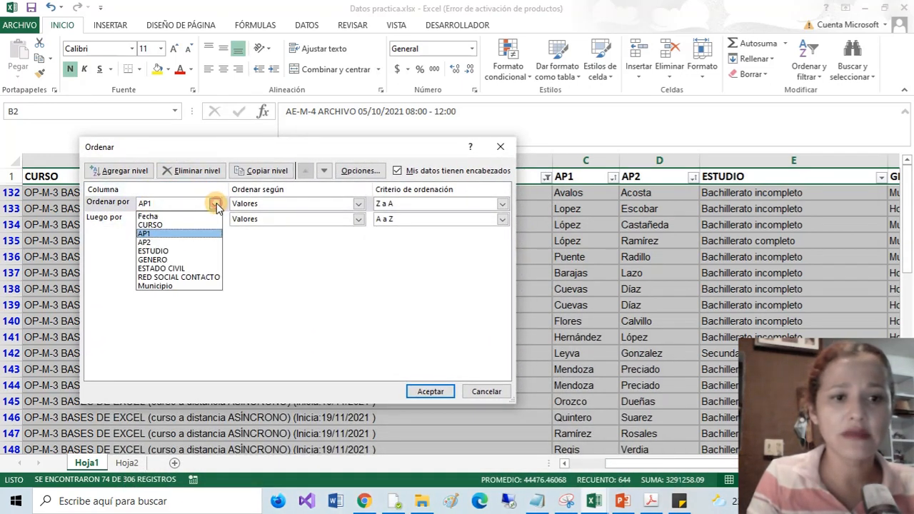
click(171, 225)
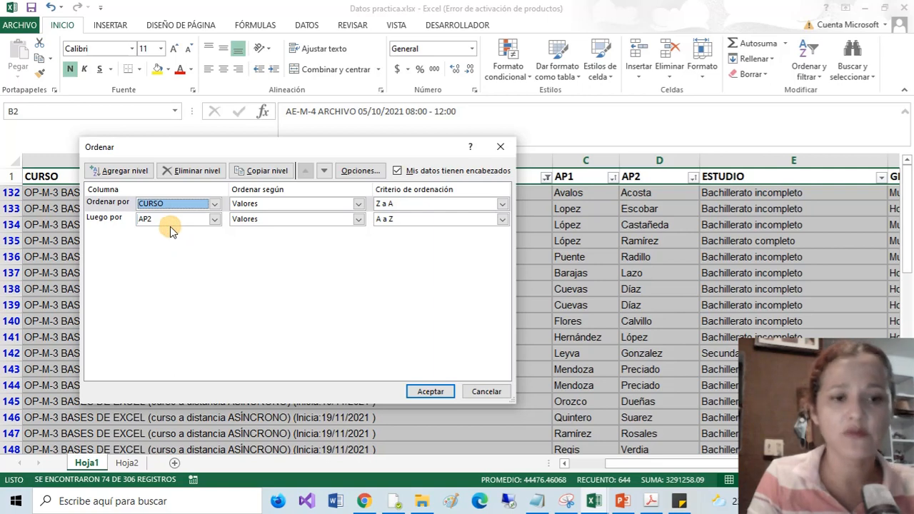
click(174, 221)
click(161, 248)
click(120, 171)
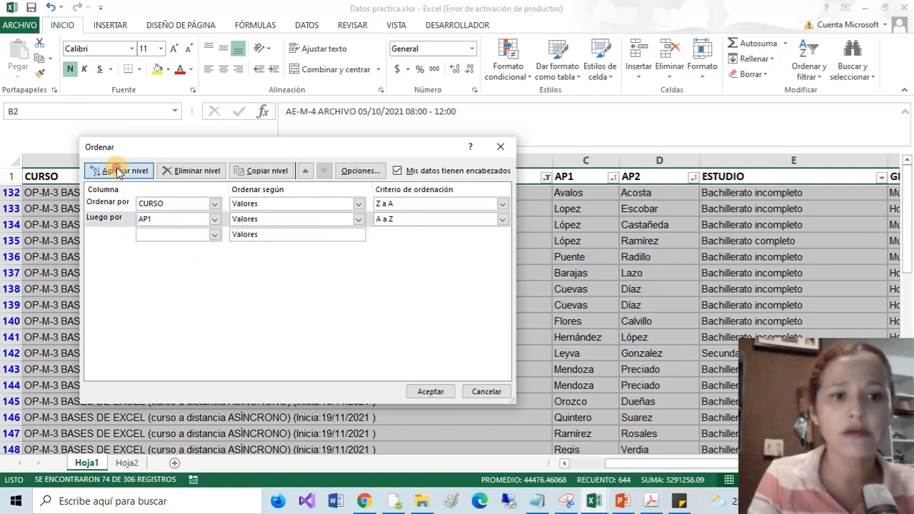
click(179, 234)
click(175, 272)
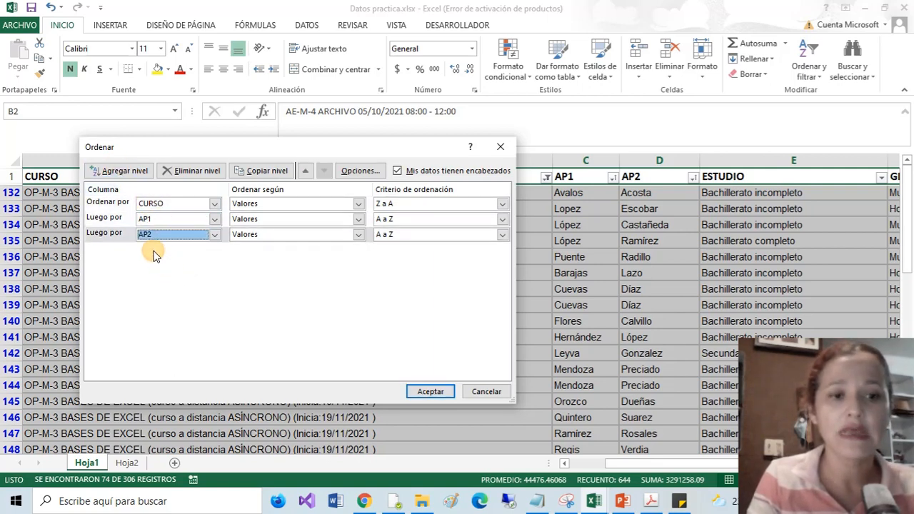
click(109, 177)
click(164, 252)
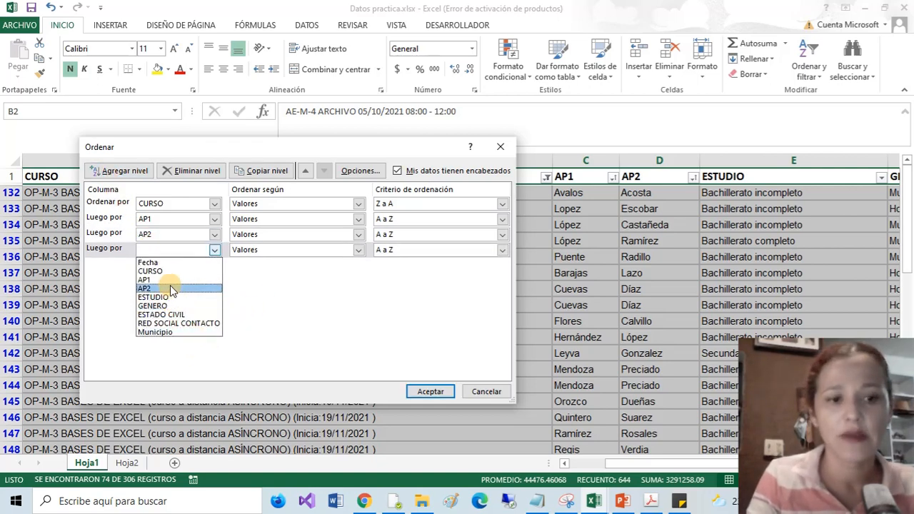
click(296, 301)
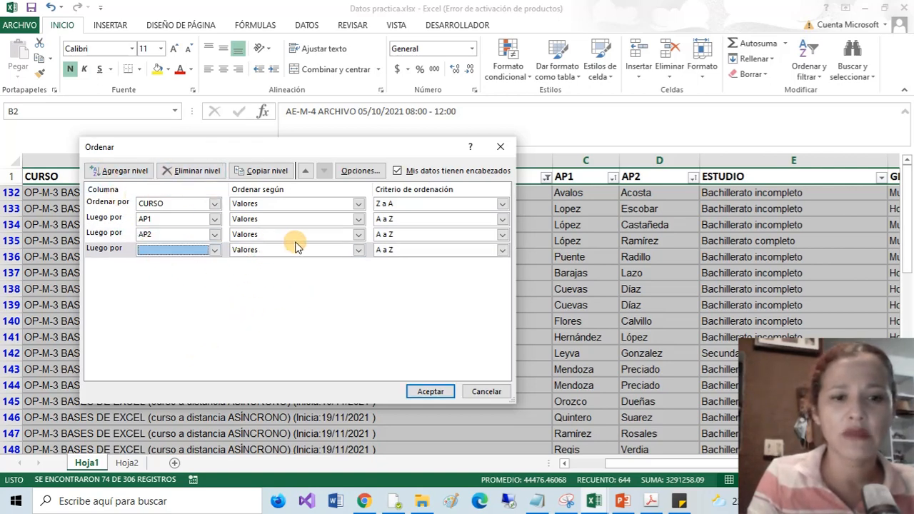
click(117, 248)
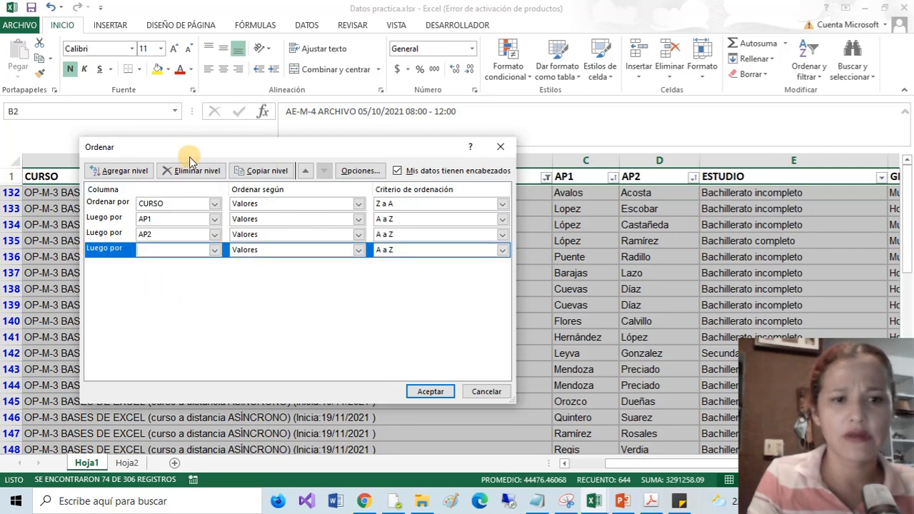
click(198, 175)
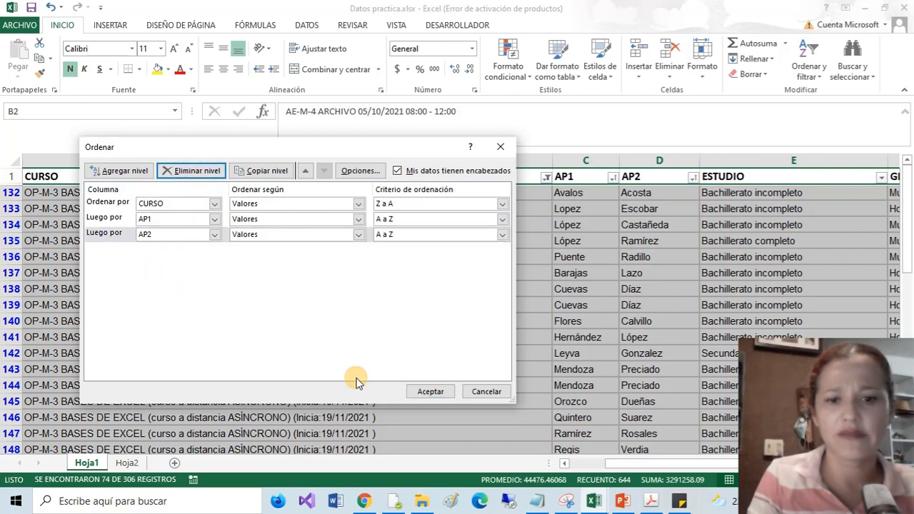
Step: Apply the three-level custom sort by CURSO, AP1 and AP2 to the filtered records
click(431, 392)
click(317, 280)
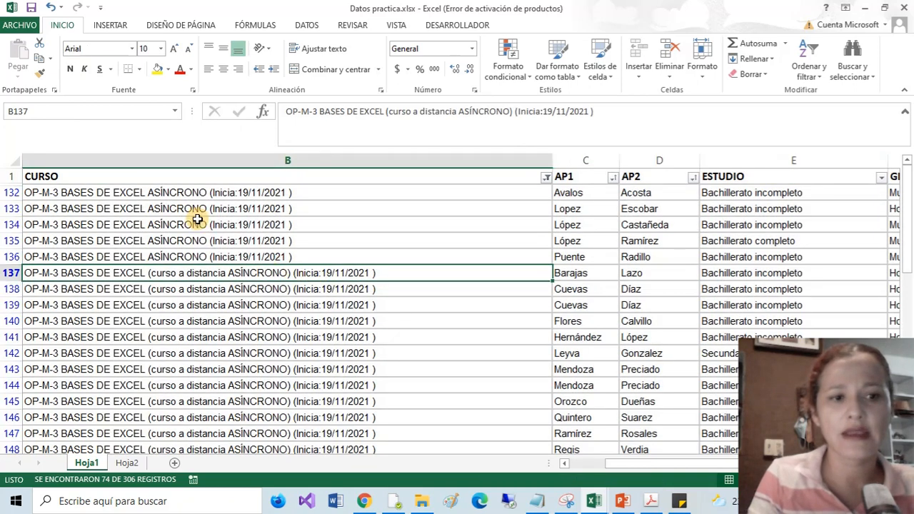
Step: Check the AP1 and AP2 order within each CURSO group of the OP-M-3 and OP-M-2 records
drag(190, 193, 240, 240)
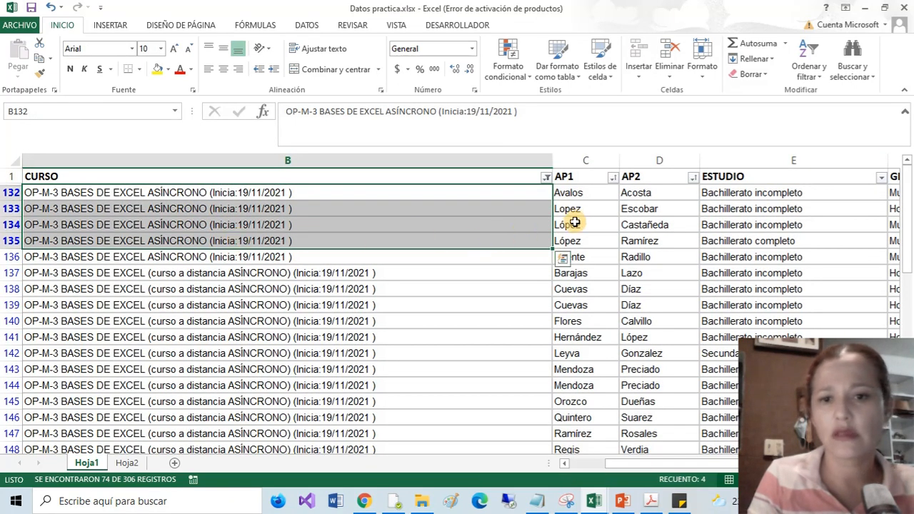
drag(567, 193, 575, 241)
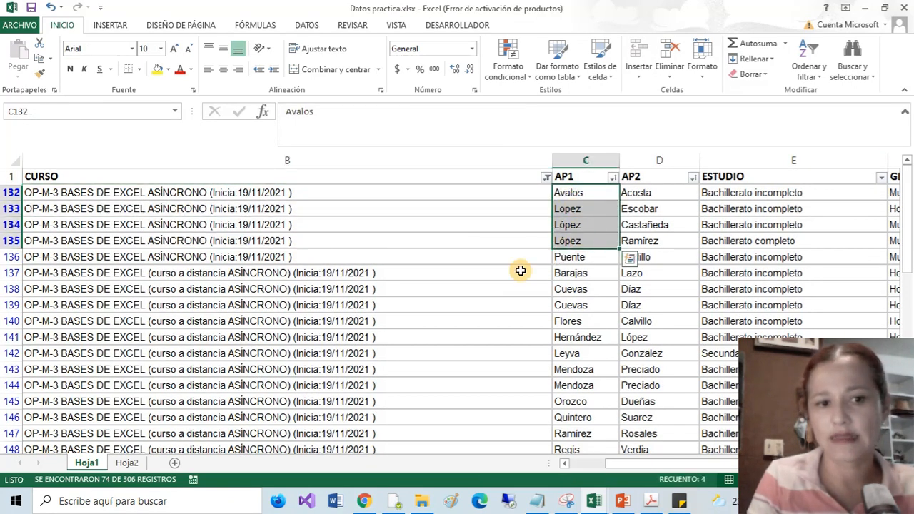
drag(337, 275, 388, 451)
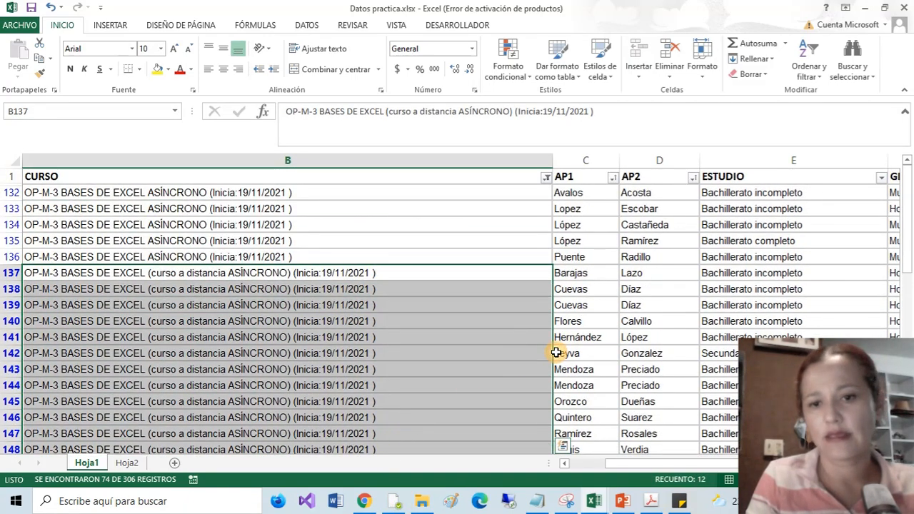
scroll(555, 353, down, 1)
drag(587, 212, 586, 357)
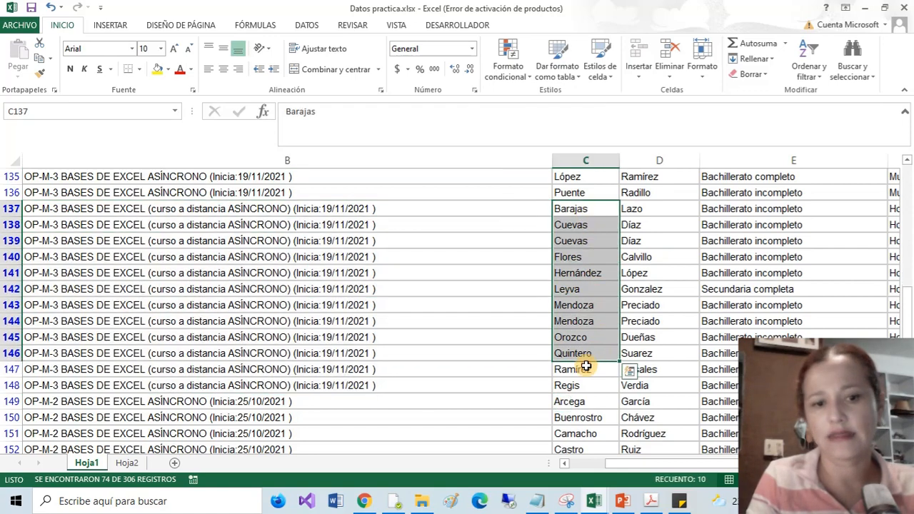
scroll(581, 369, down, 3)
drag(283, 267, 604, 369)
scroll(604, 370, down, 5)
scroll(605, 370, down, 6)
scroll(664, 418, up, 6)
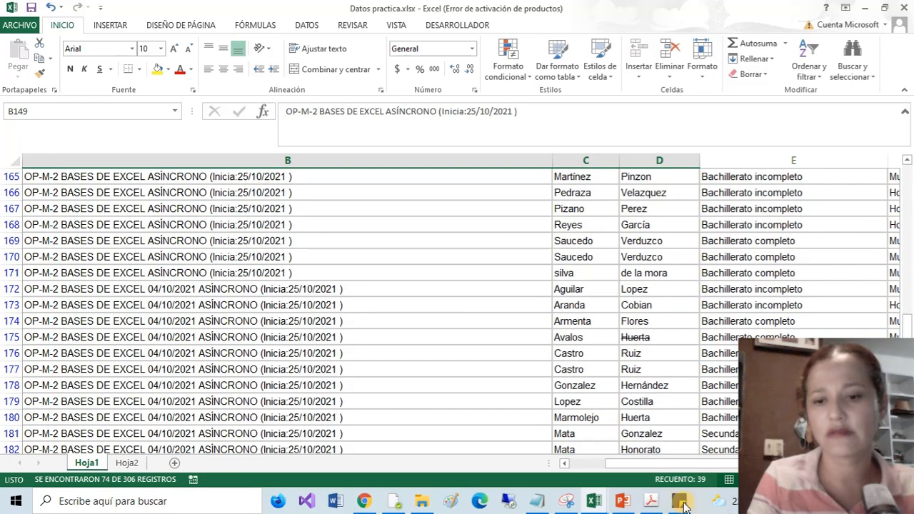
Step: Examine the ESTUDIO, GENERO, ESTADO CIVIL and RED SOCIAL CONTACTO columns across the filtered records
drag(744, 464, 764, 464)
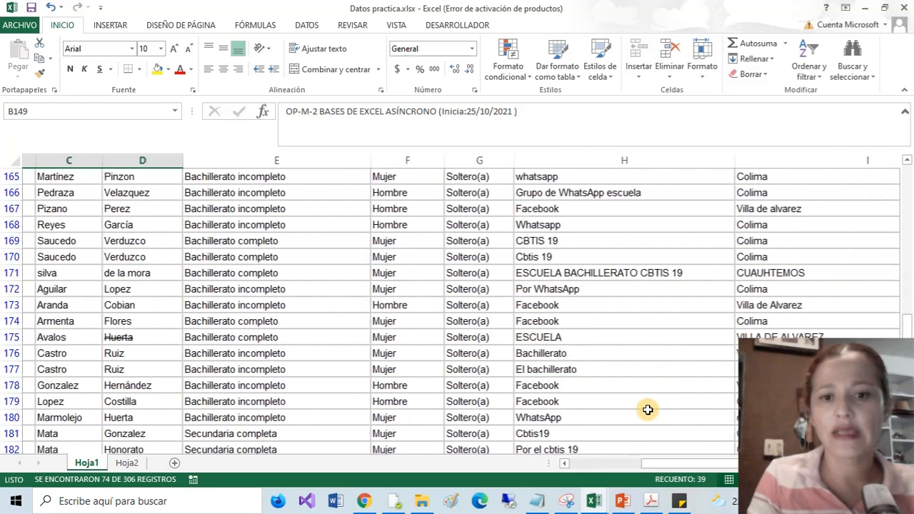
scroll(296, 315, up, 7)
scroll(296, 315, up, 4)
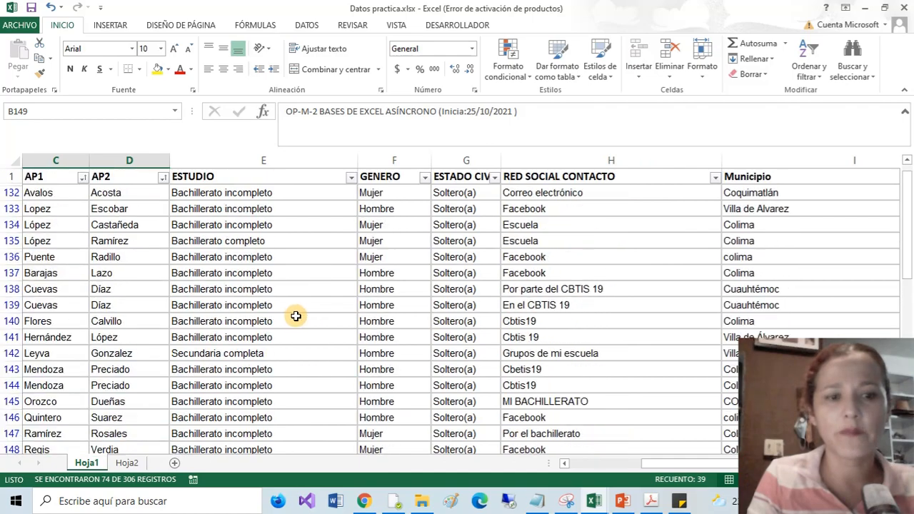
click(263, 257)
scroll(265, 296, down, 4)
scroll(266, 302, down, 8)
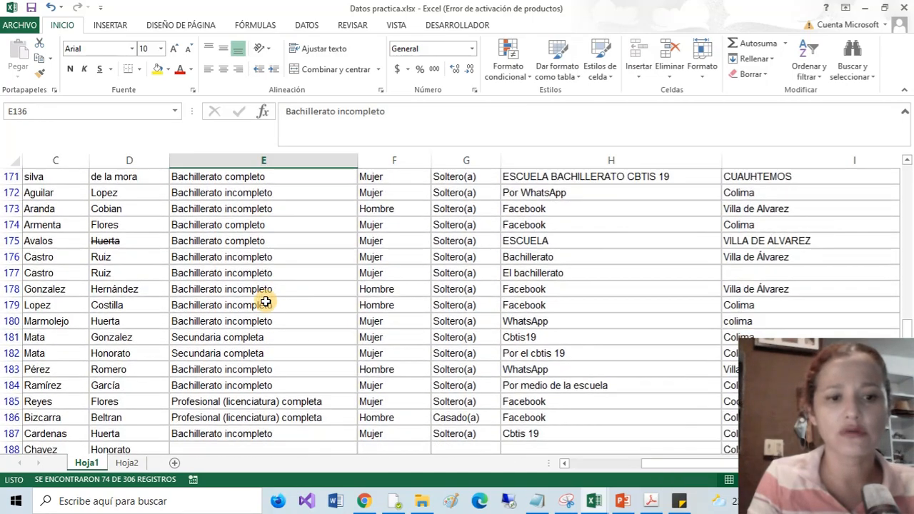
scroll(266, 302, up, 5)
scroll(266, 304, down, 1)
scroll(266, 305, down, 6)
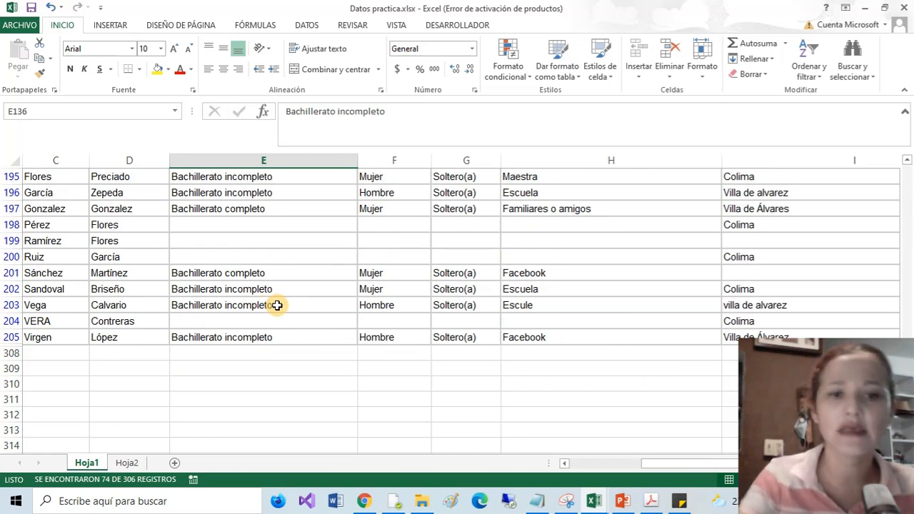
scroll(277, 305, up, 12)
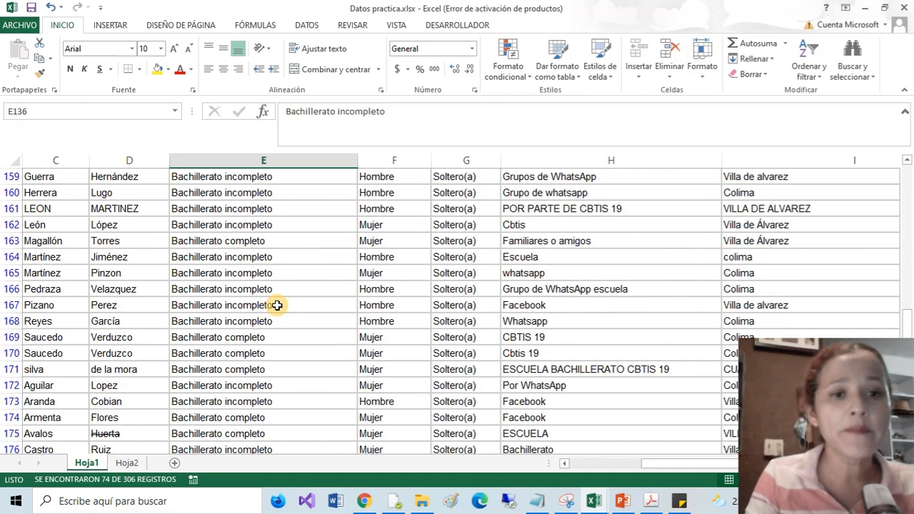
Step: Start a custom sort of the whole table with ESTUDIO in Z to A order, followed by GENERO in A to Z order
click(344, 254)
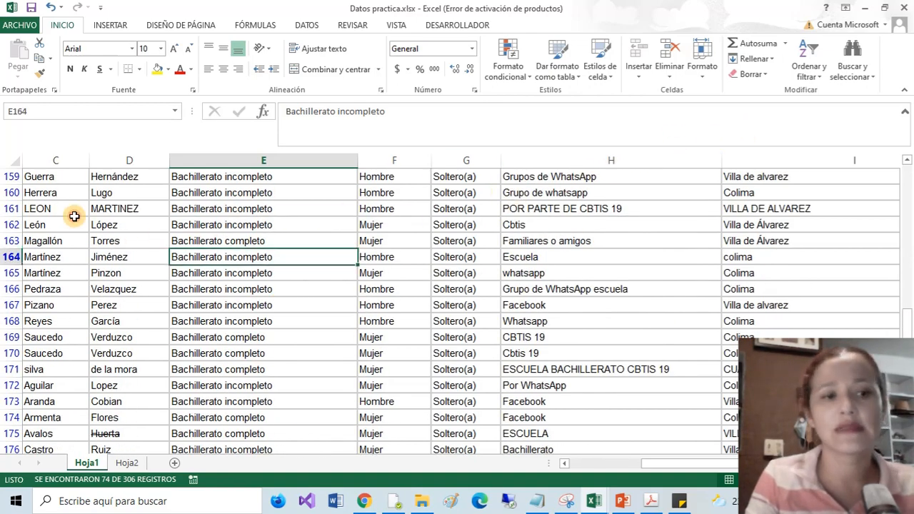
click(8, 158)
click(810, 63)
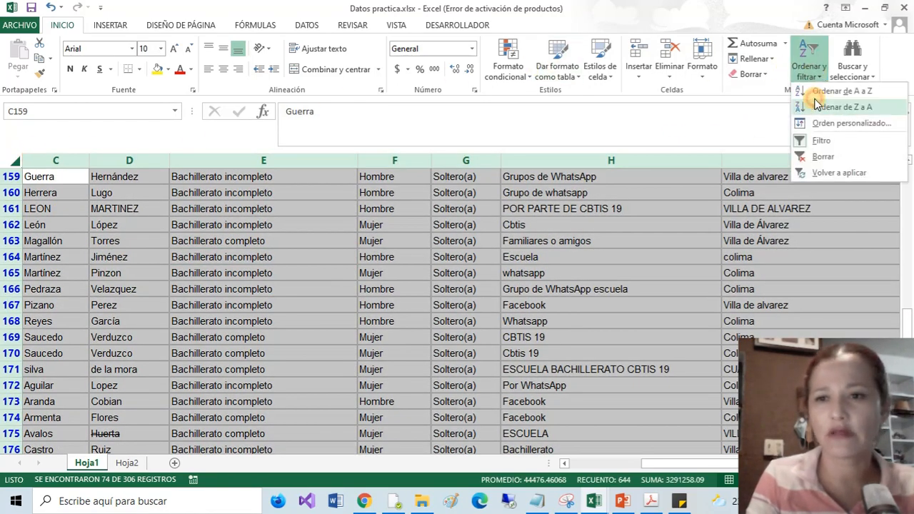
click(818, 126)
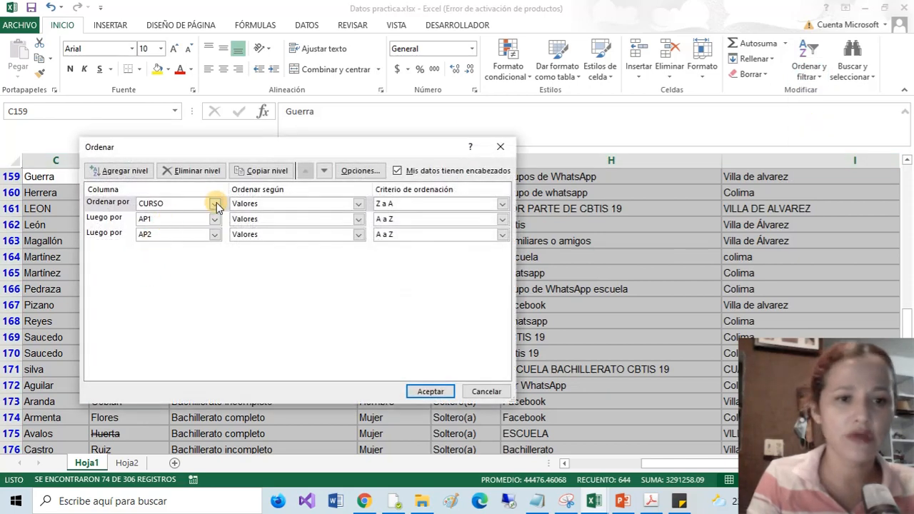
click(214, 204)
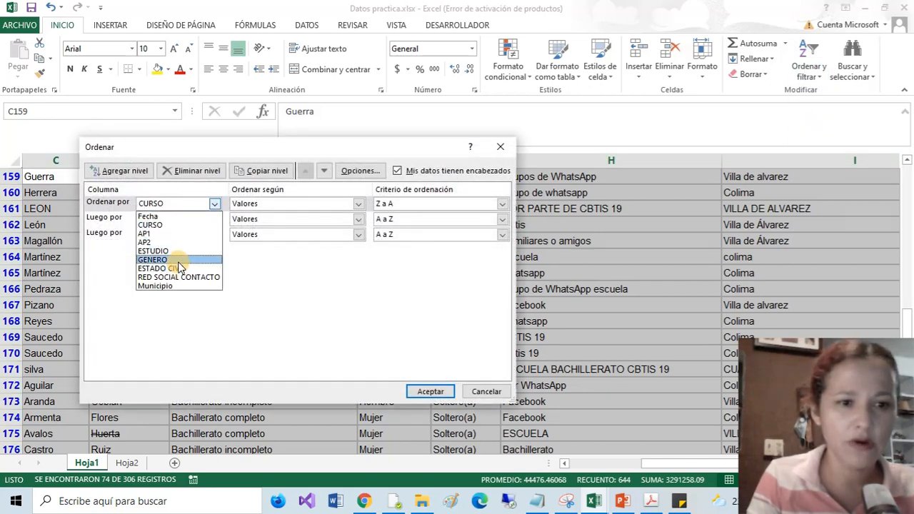
click(178, 251)
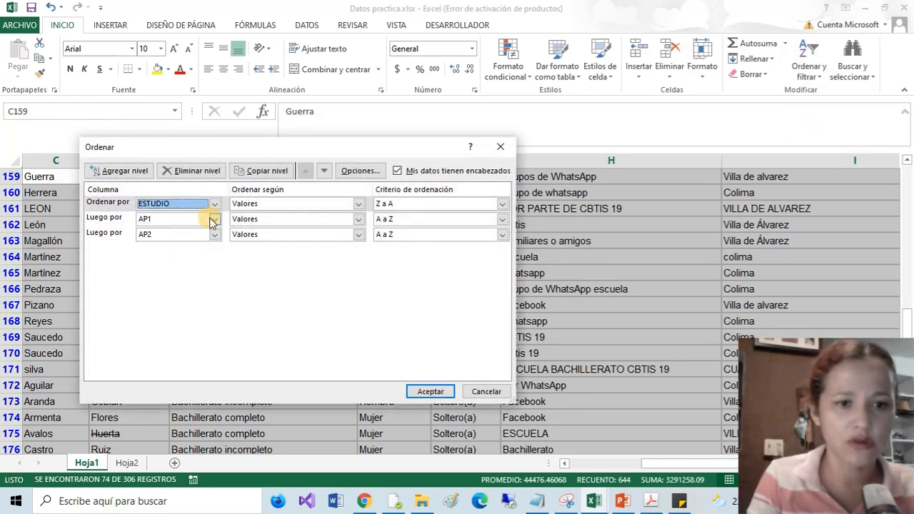
click(214, 219)
click(179, 275)
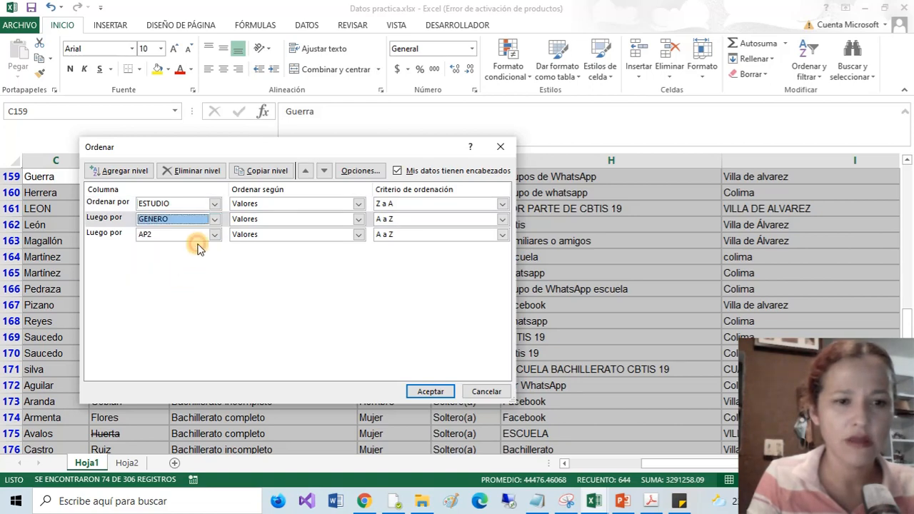
Step: Set the third sort level to AP1, add a fourth level on AP2 in A to Z order, and apply the sort
click(214, 235)
click(179, 264)
click(122, 171)
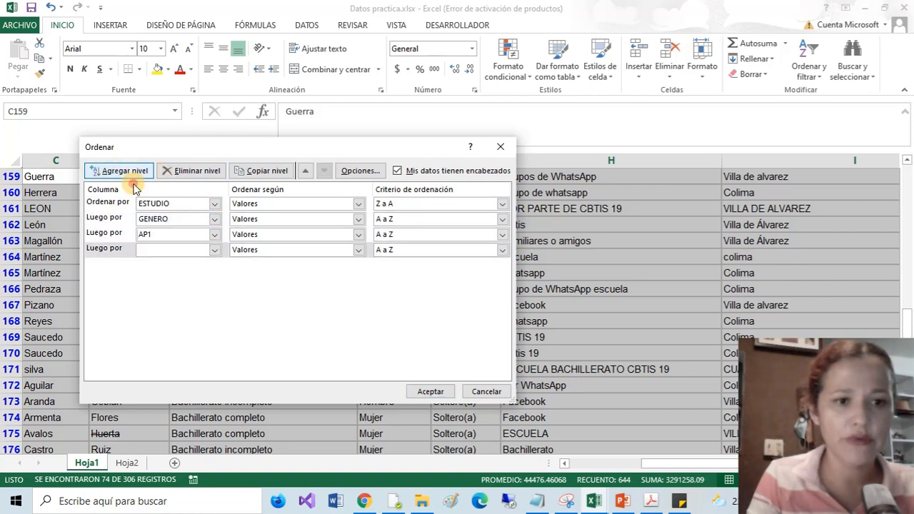
click(214, 250)
click(178, 286)
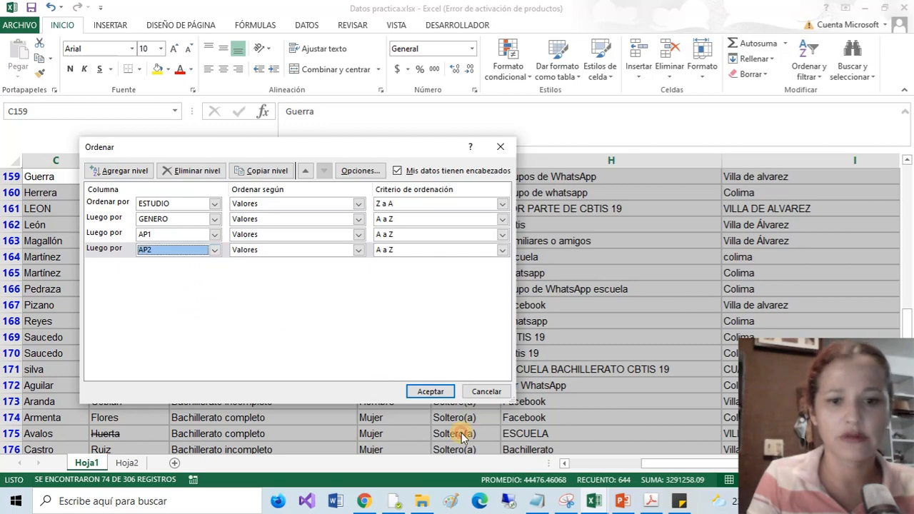
click(428, 392)
Step: Review the sorted records by comparing the ESTUDIO groups from row 132 down with the dates, courses and genders
scroll(436, 377, up, 9)
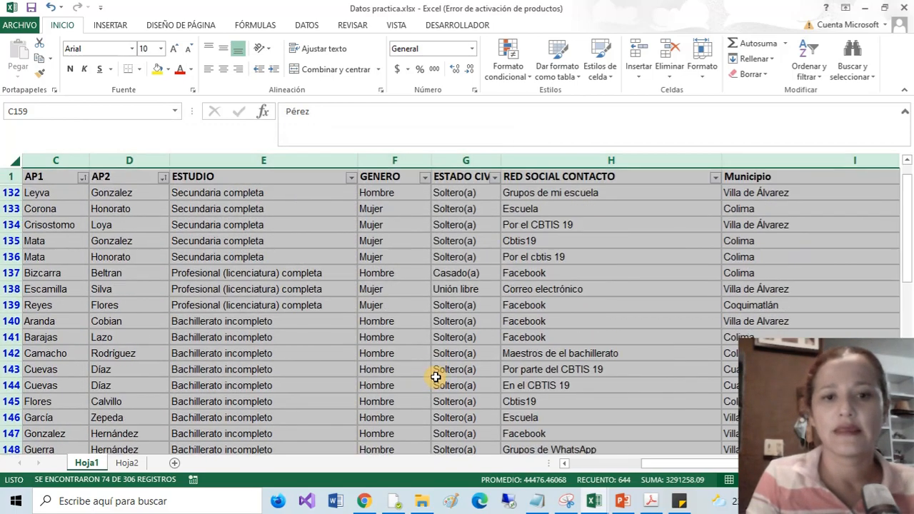
drag(659, 464, 577, 477)
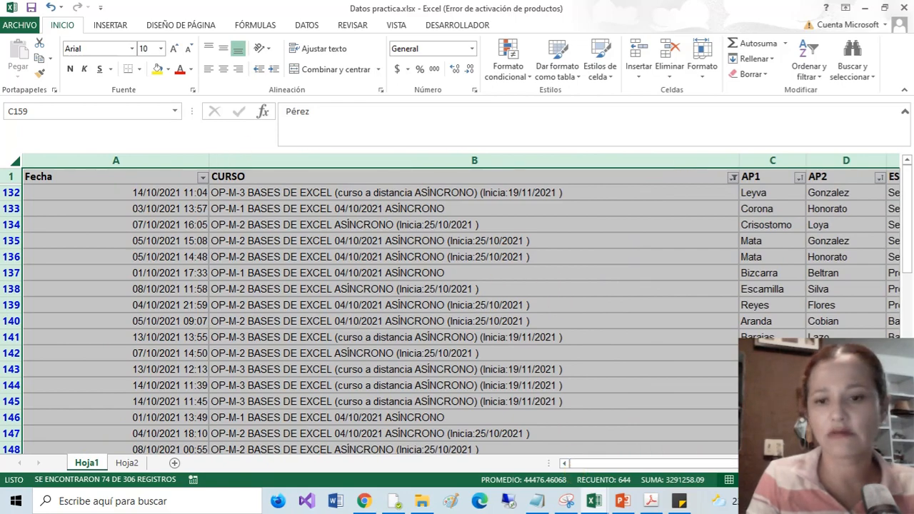
drag(713, 465, 753, 468)
click(338, 260)
click(342, 269)
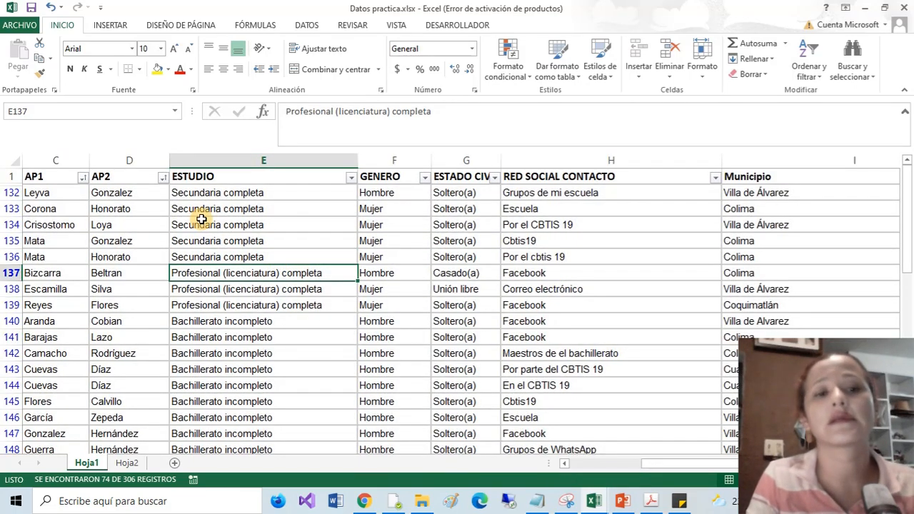
click(221, 335)
click(203, 196)
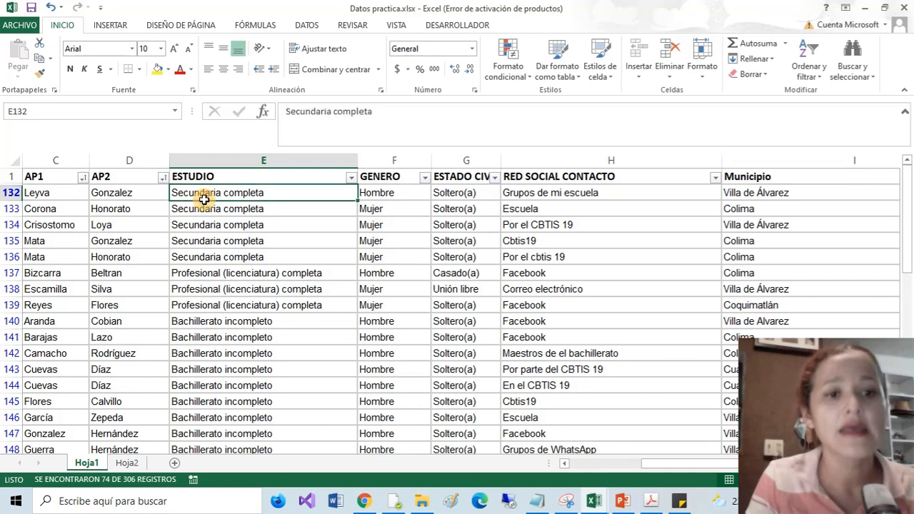
click(205, 212)
click(214, 243)
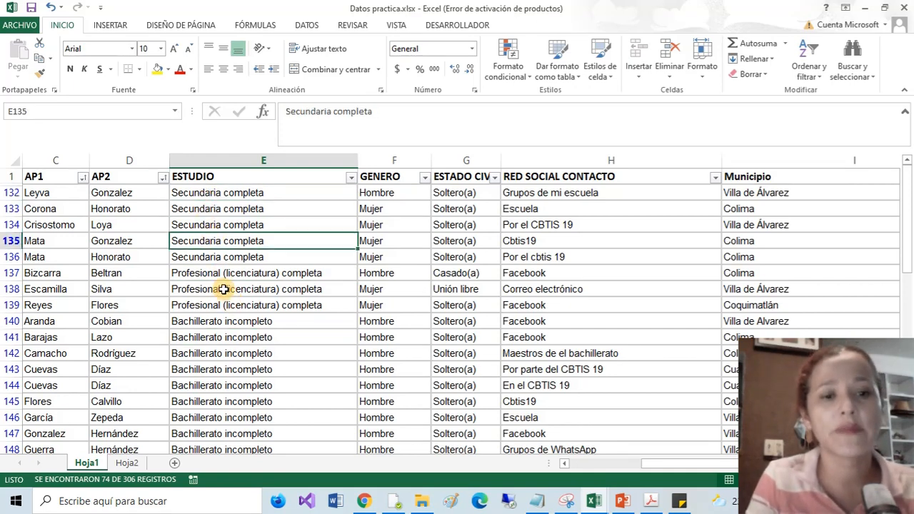
click(218, 275)
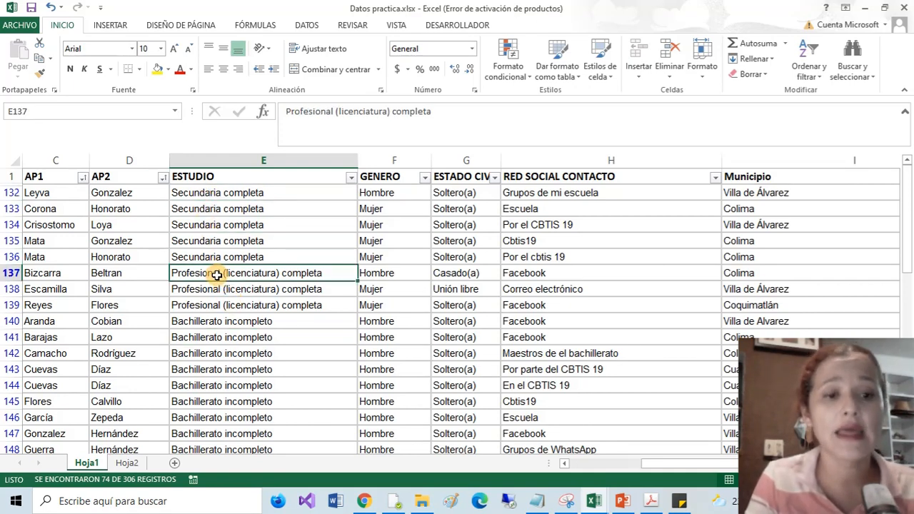
click(208, 326)
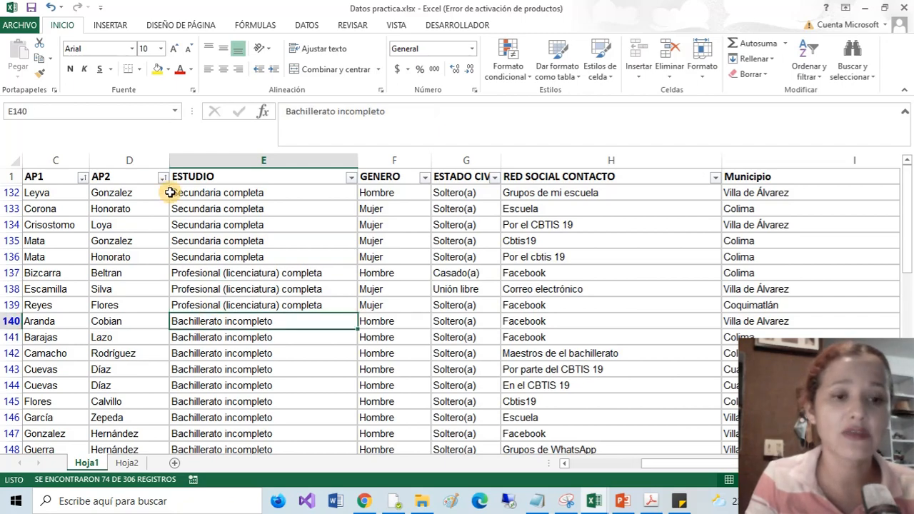
Step: Compare the ESTUDIO, GENERO and ESTADO CIVIL values of the Secundaria completa, Profesional (licenciatura) completa and Bachillerato incompleto groups from row 132 down
scroll(204, 382, down, 5)
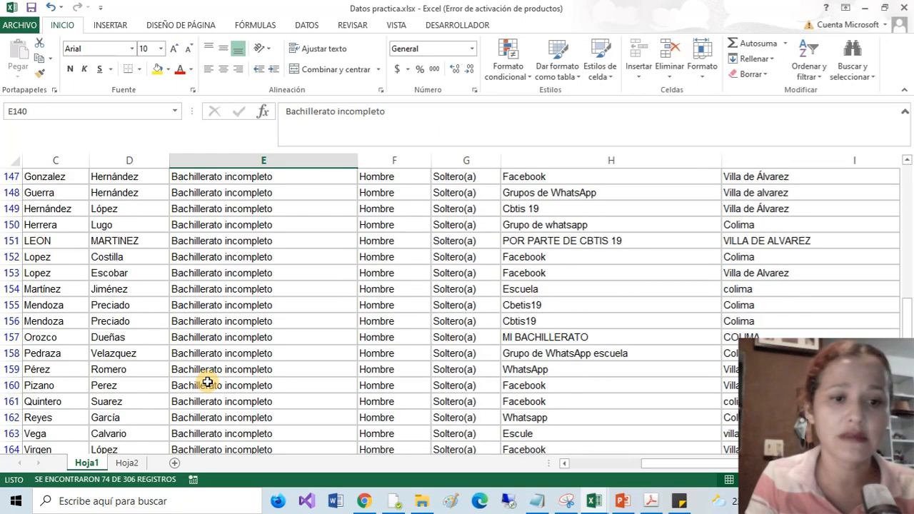
scroll(208, 378, up, 5)
drag(232, 193, 466, 258)
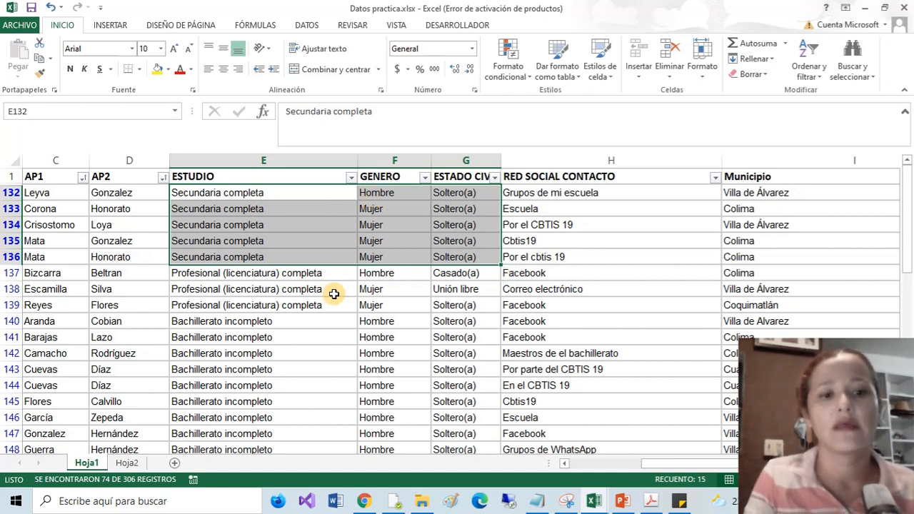
scroll(332, 294, down, 1)
scroll(325, 294, up, 1)
click(205, 213)
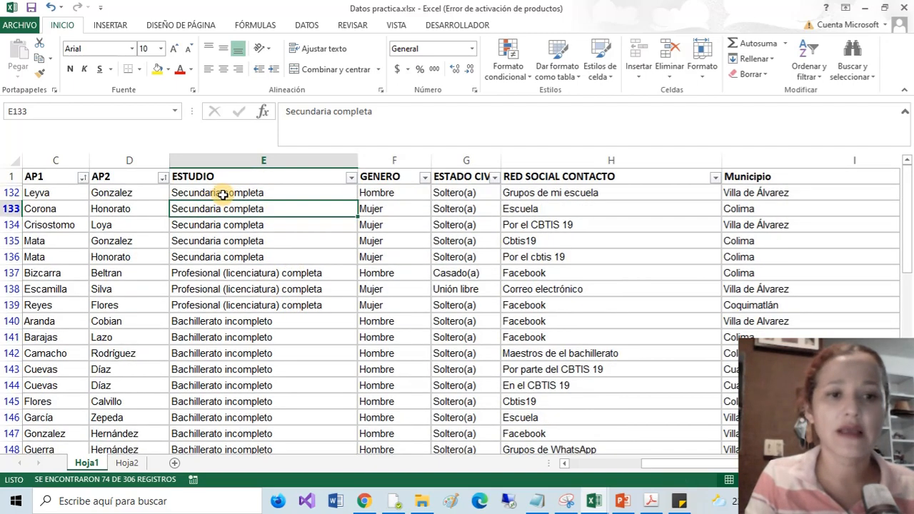
click(210, 192)
scroll(222, 339, down, 1)
scroll(224, 341, up, 1)
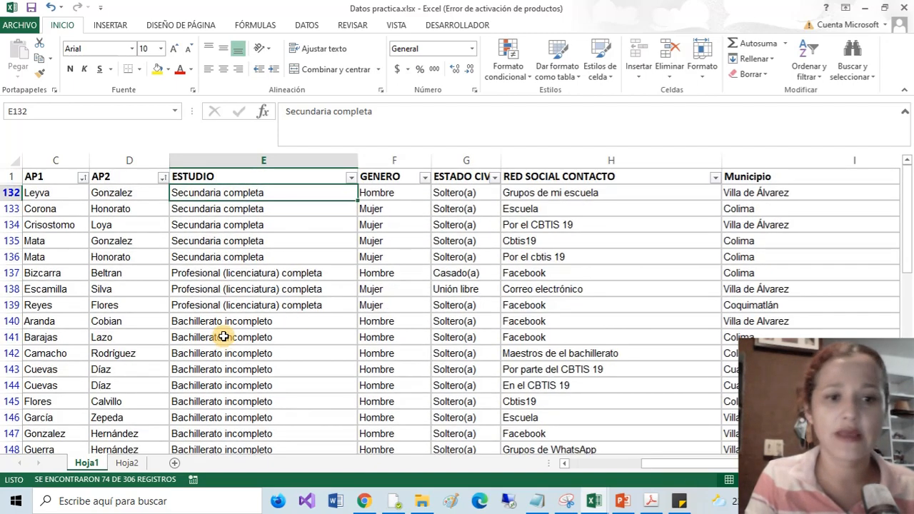
click(219, 305)
click(219, 348)
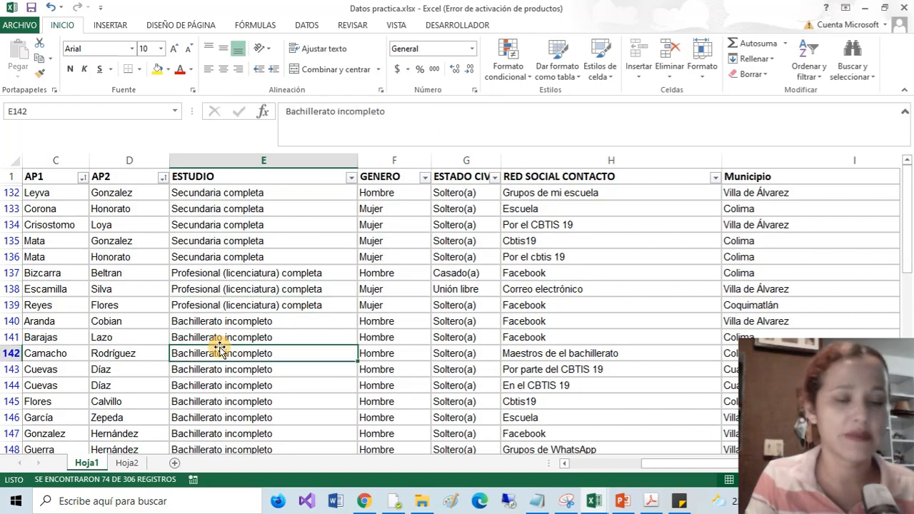
Step: Check the end of the sorted list, including the records with a blank ESTUDIO cell in rows 200 to 205
scroll(219, 347, down, 17)
scroll(220, 347, down, 4)
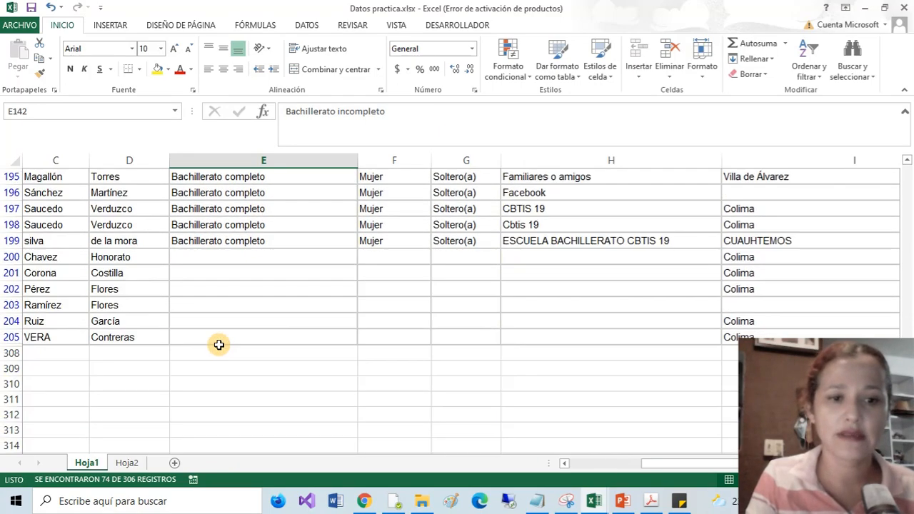
scroll(219, 345, up, 20)
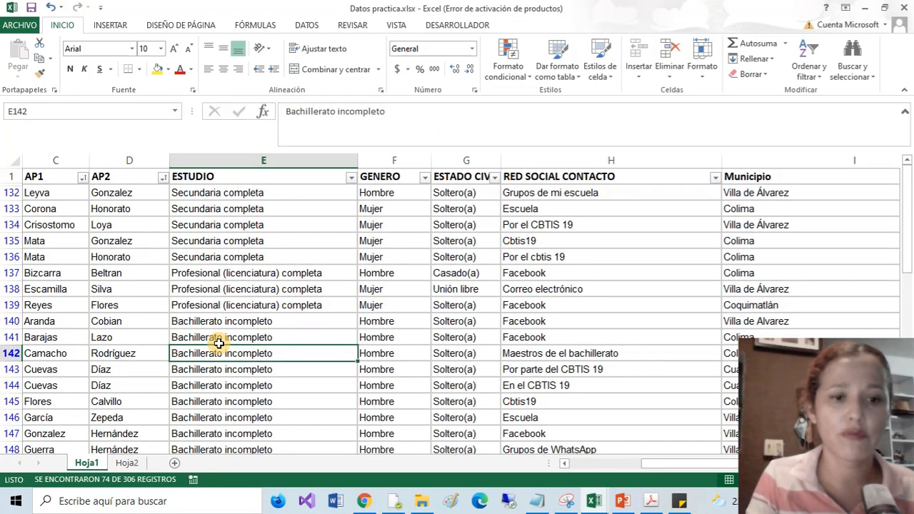
scroll(219, 342, down, 20)
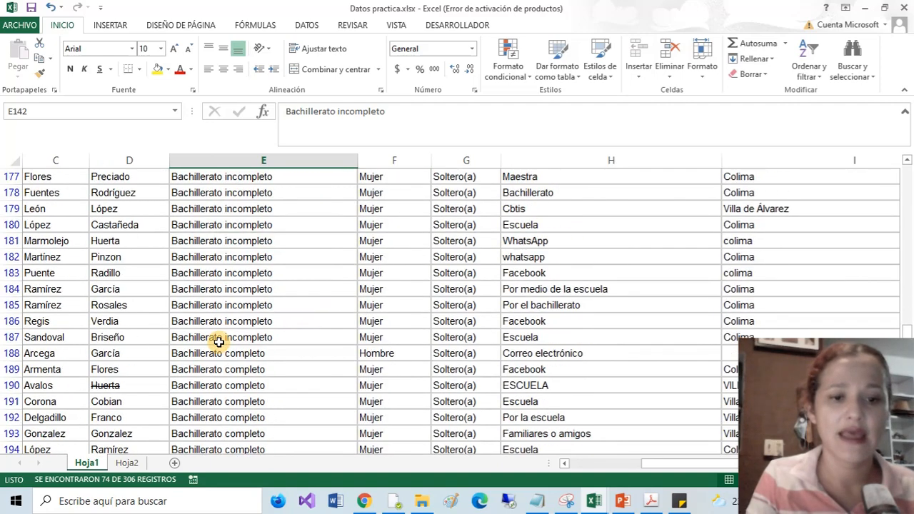
drag(208, 257, 229, 341)
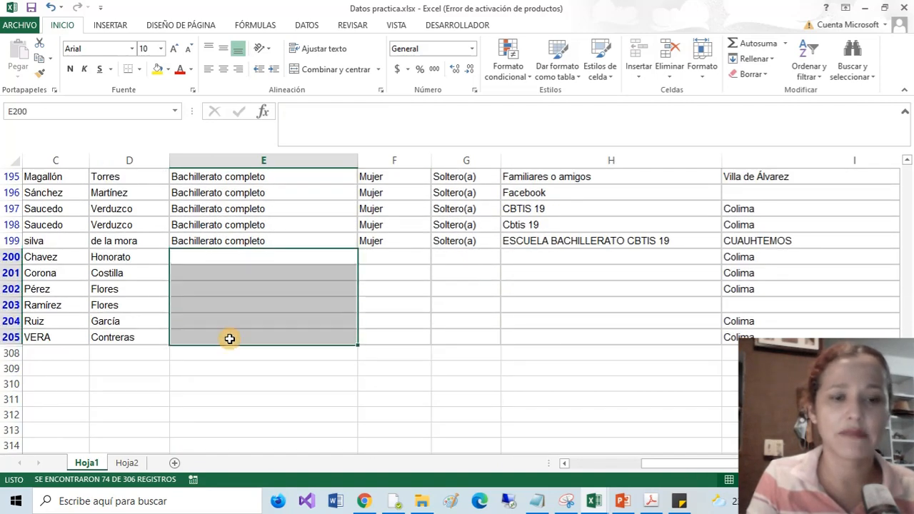
scroll(230, 329, up, 3)
scroll(230, 260, up, 2)
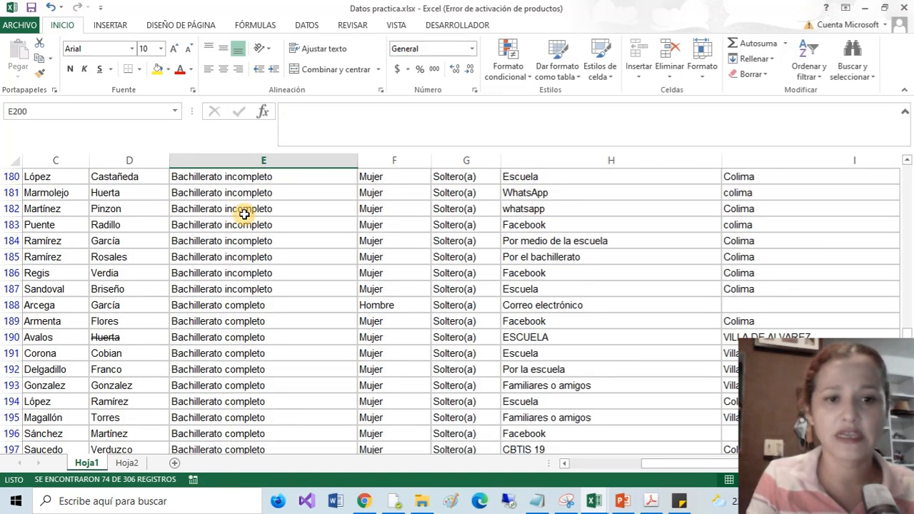
scroll(241, 212, up, 3)
scroll(288, 347, down, 3)
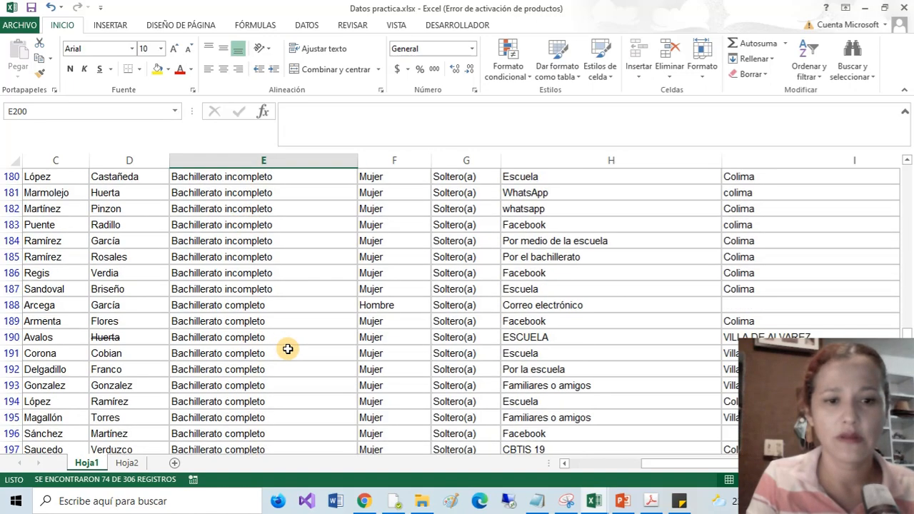
Step: Examine the GENERO order within the Bachillerato completo group and then within the Bachillerato incompleto group in rows 140 to 187
drag(273, 307, 379, 364)
scroll(379, 365, up, 4)
scroll(381, 366, down, 4)
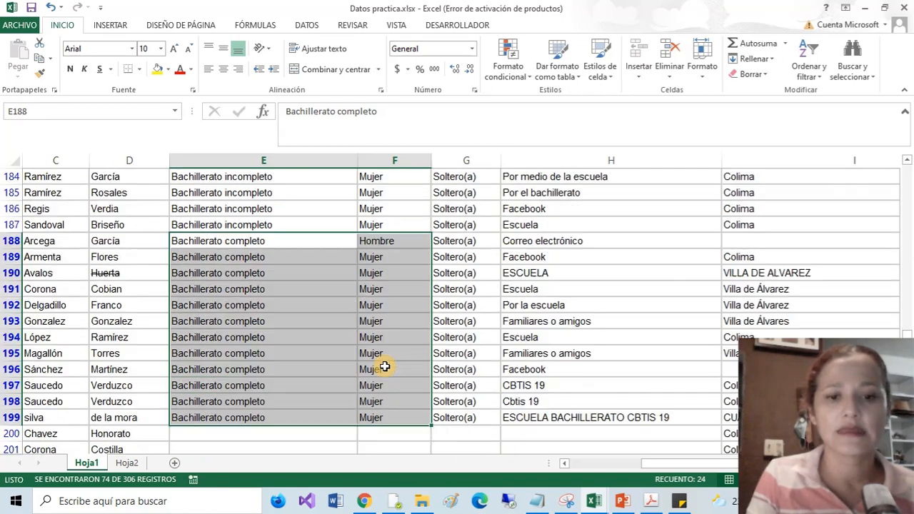
scroll(373, 341, up, 5)
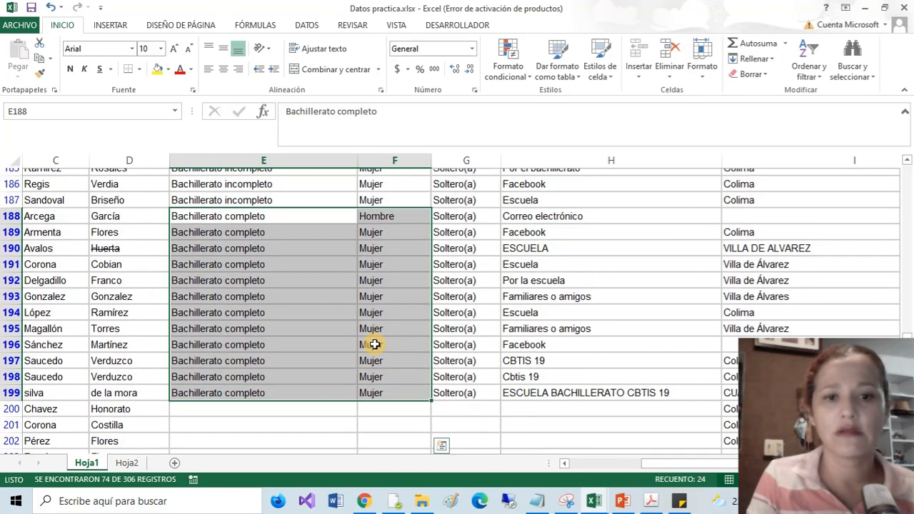
click(371, 411)
drag(370, 408, 280, 316)
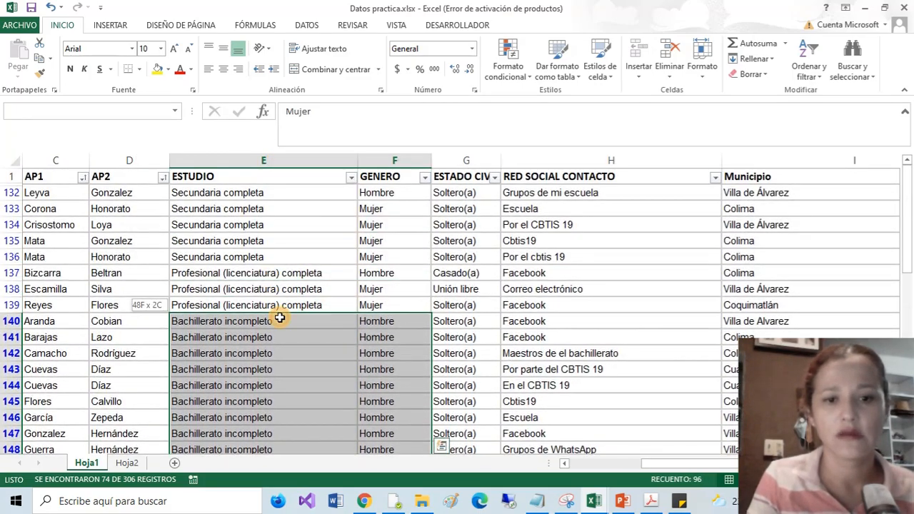
scroll(362, 339, down, 2)
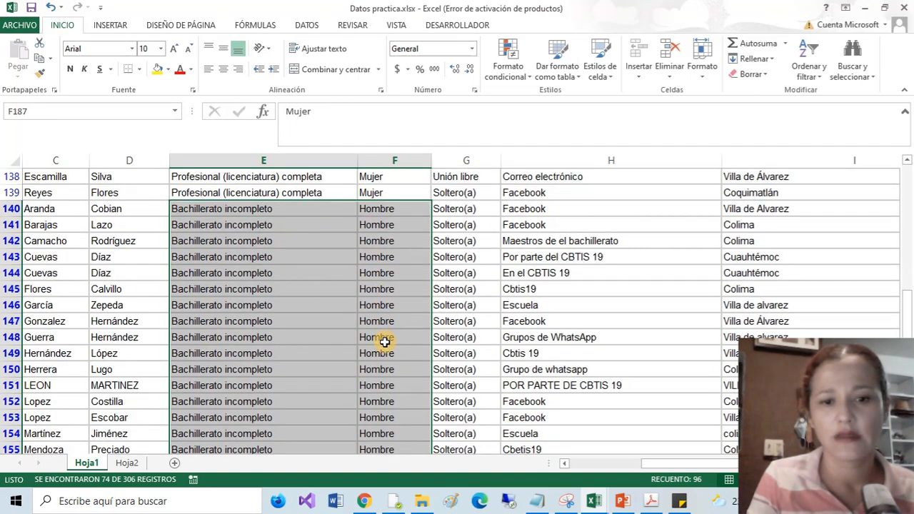
scroll(384, 342, down, 6)
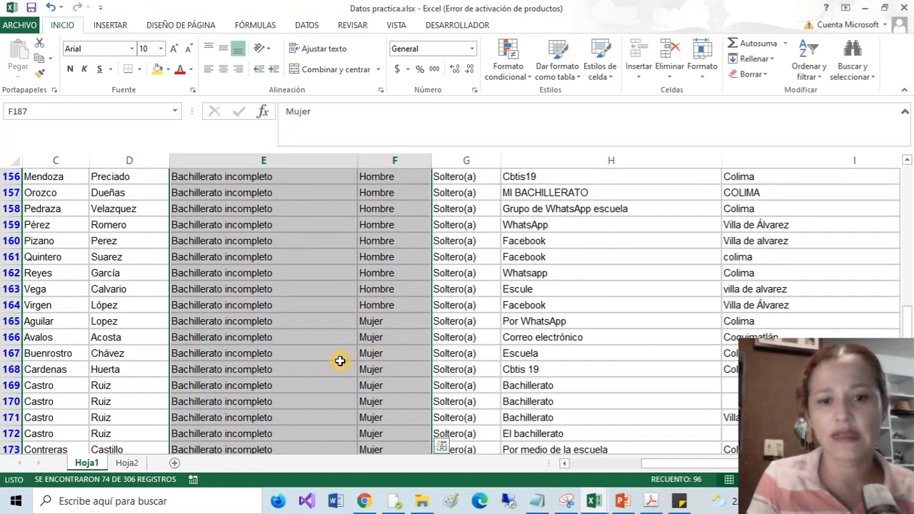
Step: Select the Bachillerato incompleto records of Hombre in rows 140 to 164, from CURSO to GENERO, and look over their columns
drag(375, 306, 99, 263)
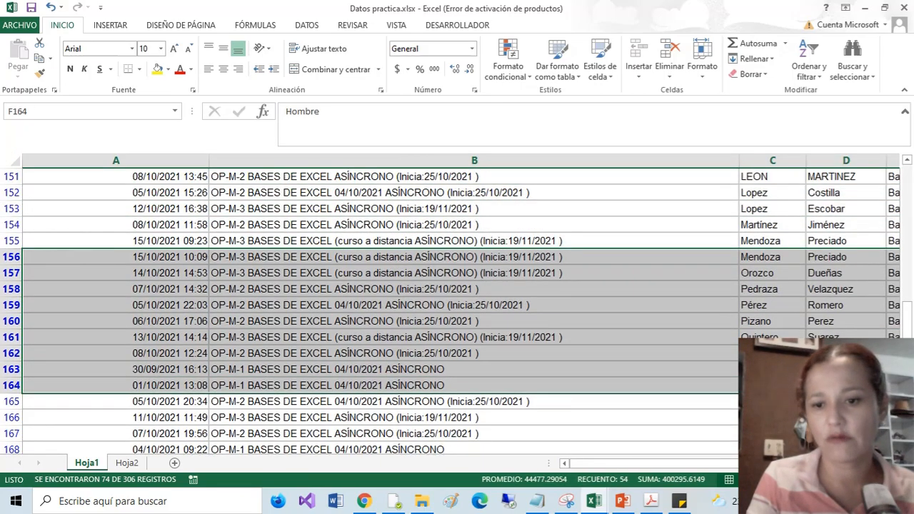
drag(725, 464, 775, 466)
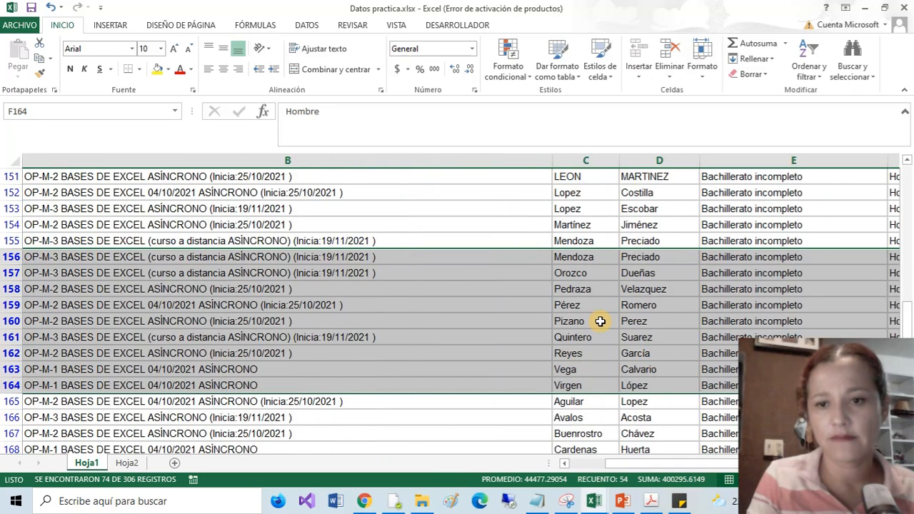
scroll(468, 323, up, 4)
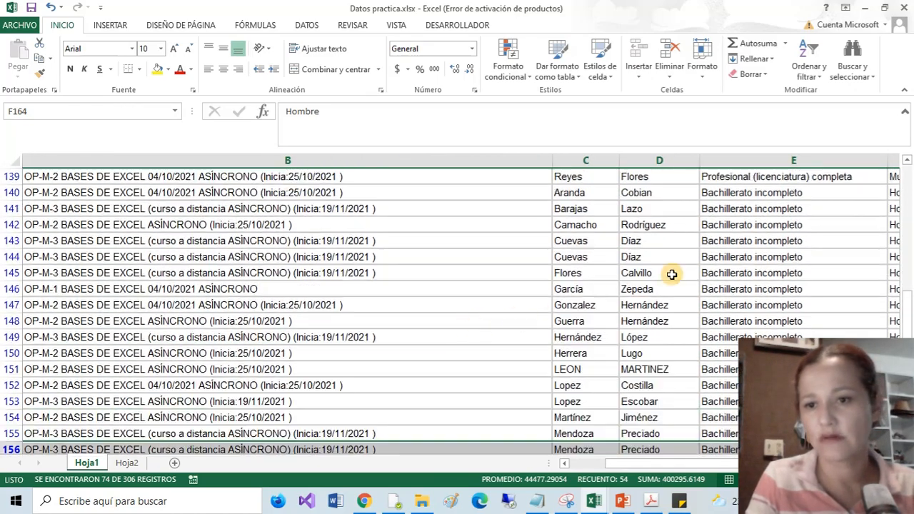
scroll(672, 275, up, 2)
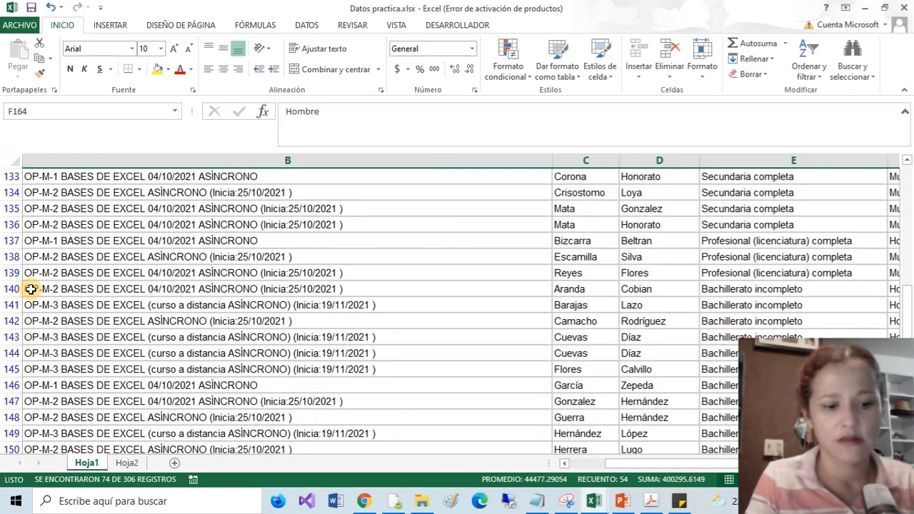
shift+click(31, 289)
scroll(557, 313, down, 4)
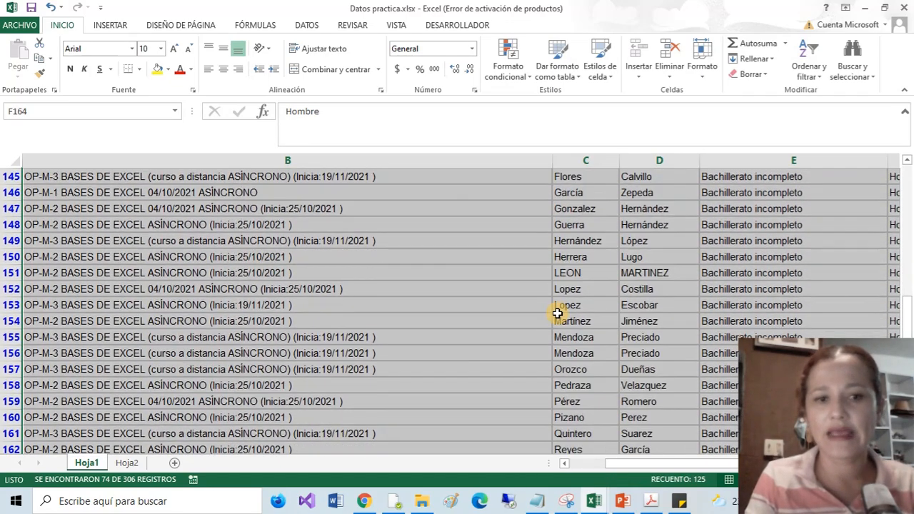
scroll(557, 313, up, 3)
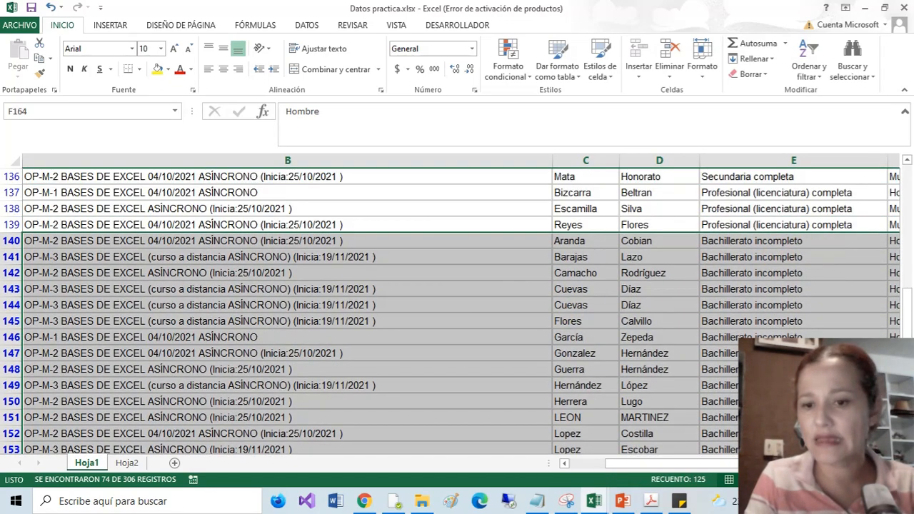
scroll(720, 468, right, 5)
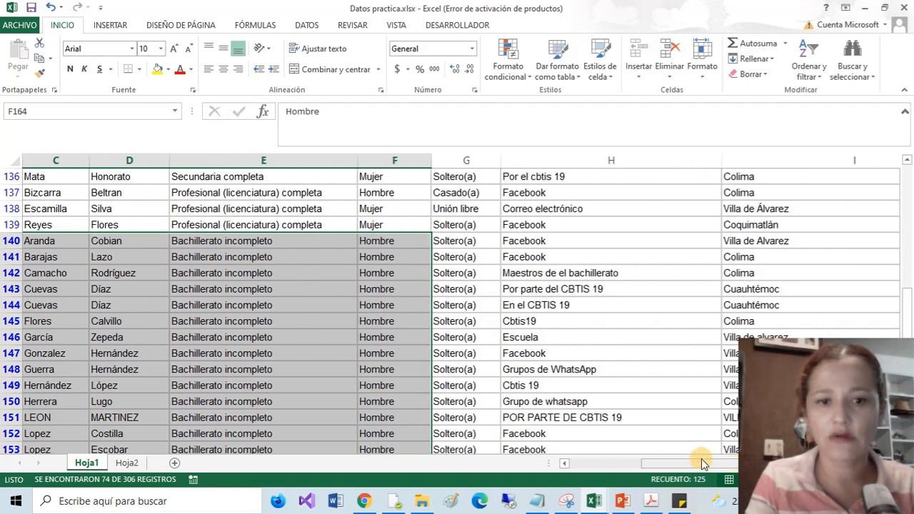
scroll(677, 466, left, 5)
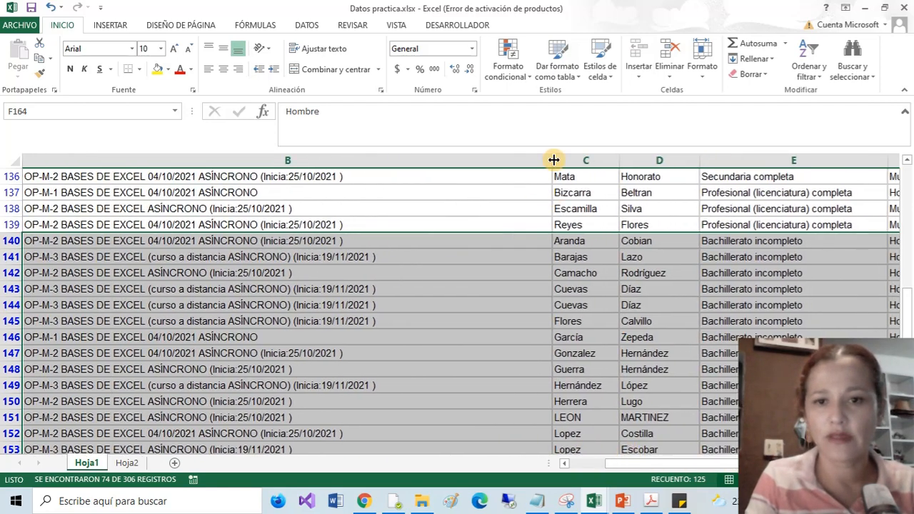
Step: Narrow the CURSO column and review the alphabetical AP1 order within the Bachillerato incompleto group from row 140 down
drag(553, 160, 307, 174)
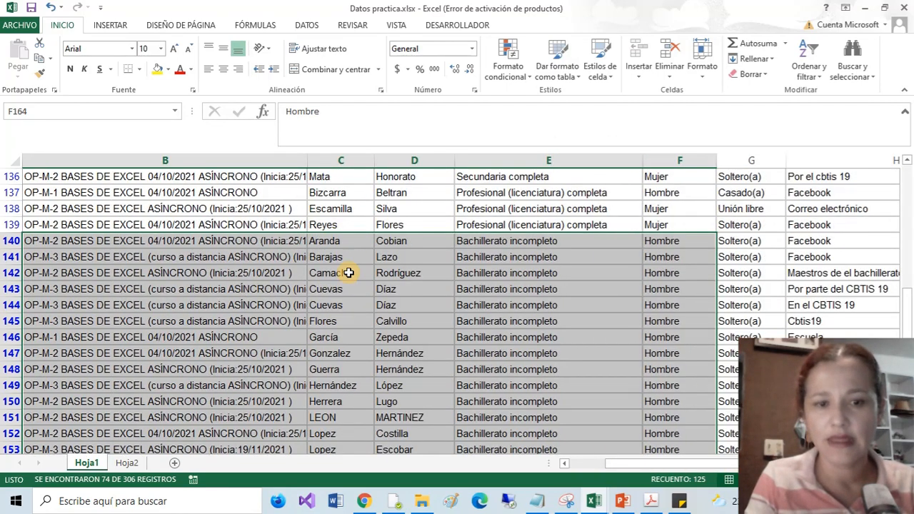
drag(344, 241, 635, 420)
click(323, 241)
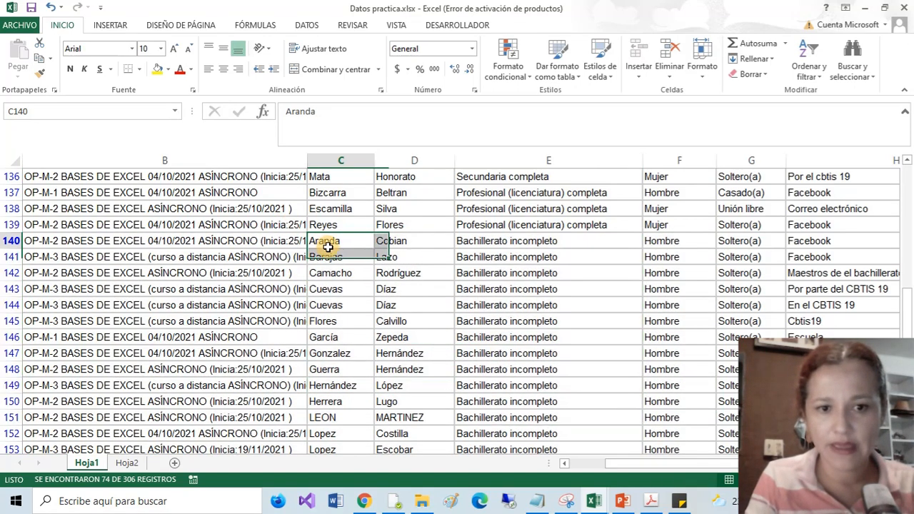
click(333, 273)
click(336, 323)
click(336, 352)
scroll(338, 378, down, 13)
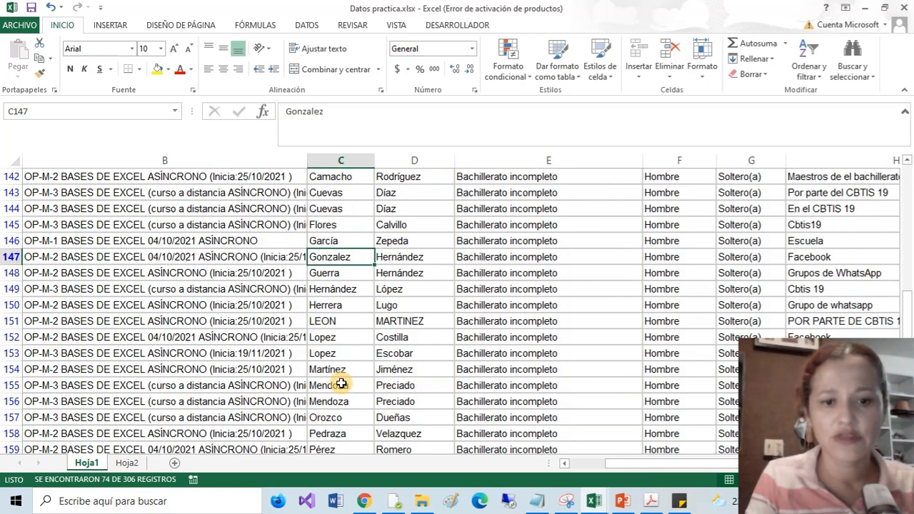
drag(657, 466, 575, 463)
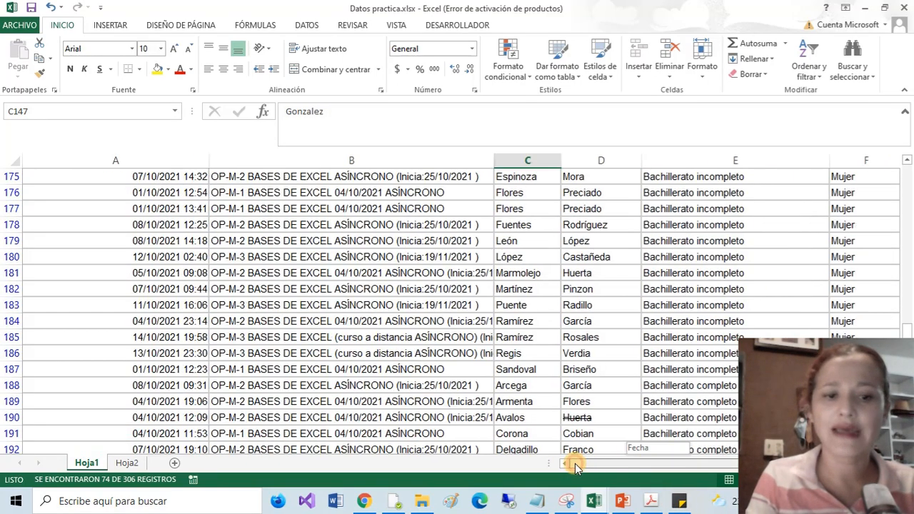
scroll(264, 406, up, 11)
scroll(258, 408, up, 3)
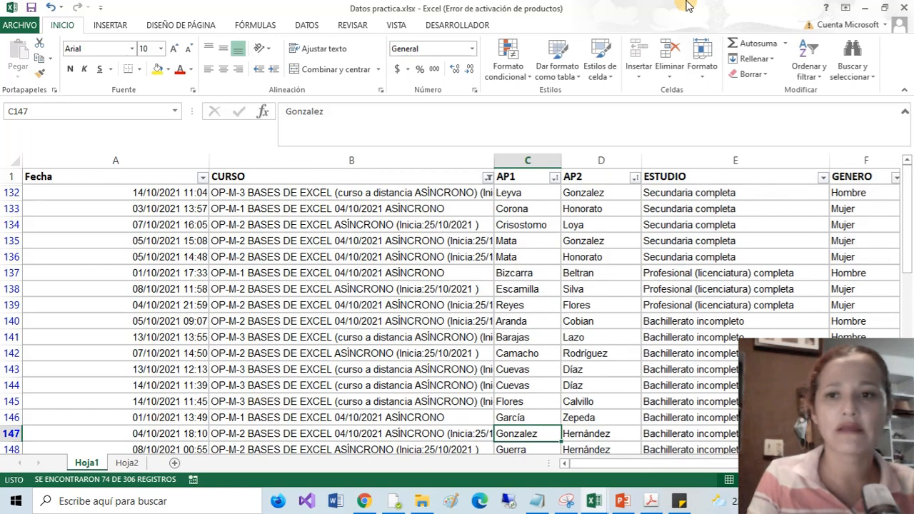
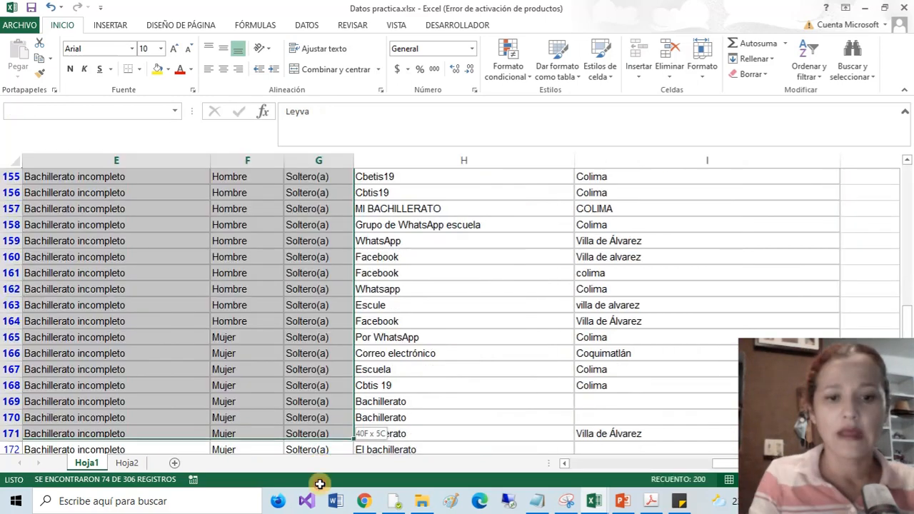
Step: Copy the sorted records in rows 132 to 199, from AP1 to RED SOCIAL CONTACTO, into a new worksheet starting at cell B2
drag(319, 484, 367, 341)
key(ctrl+c)
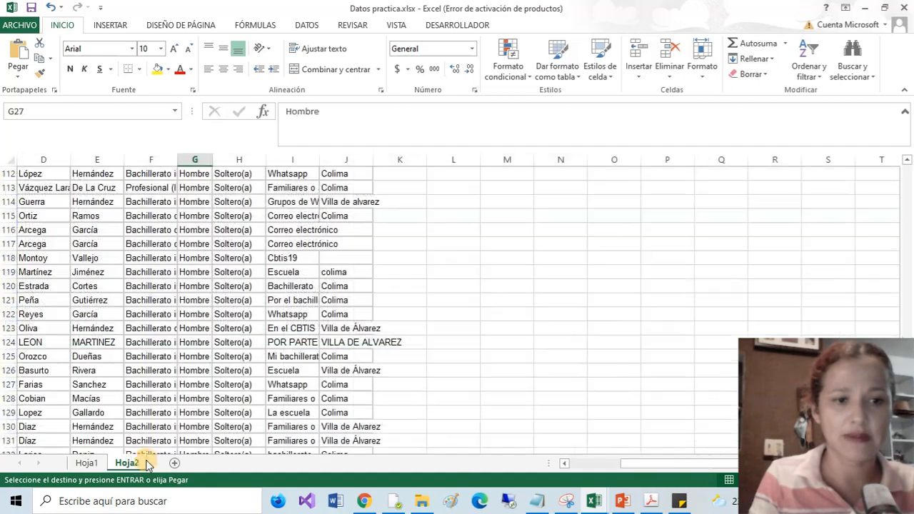
click(127, 463)
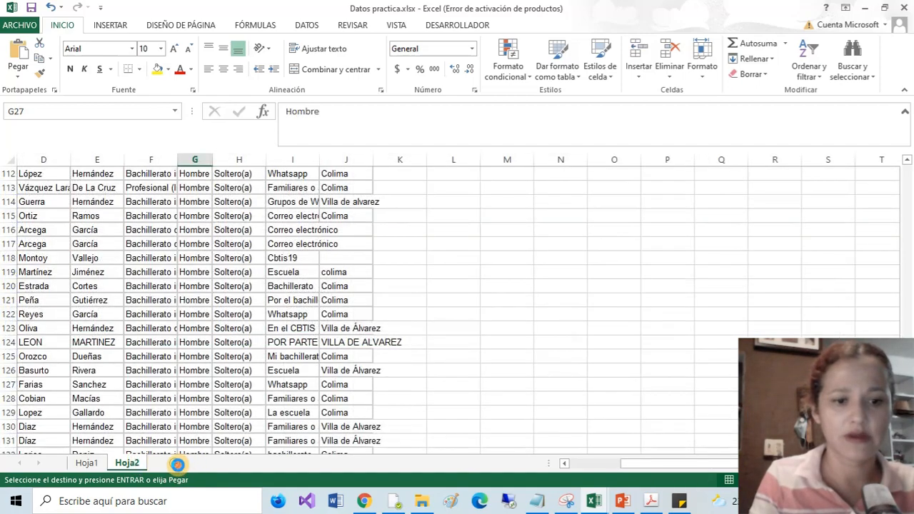
click(177, 464)
click(111, 190)
key(ctrl+v)
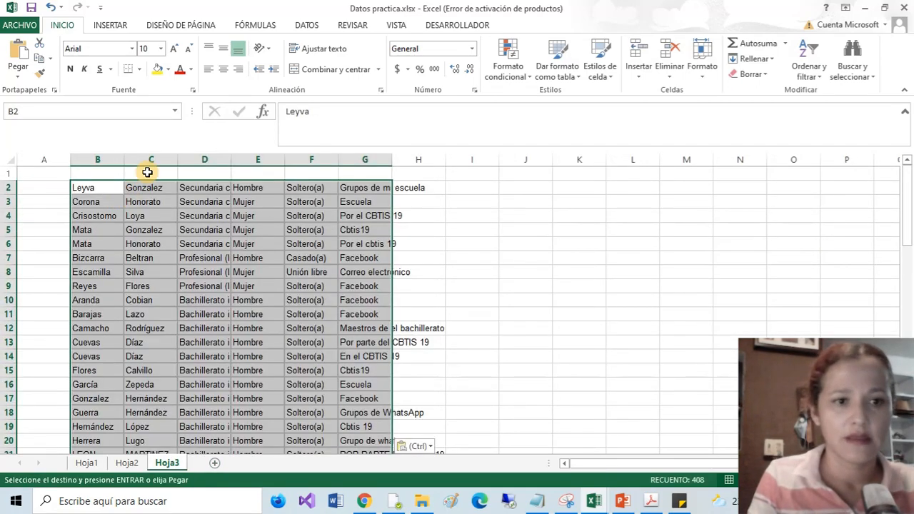
Step: Fit the widths of columns B to G to their contents so every copied value shows in full
double_click(124, 159)
double_click(227, 159)
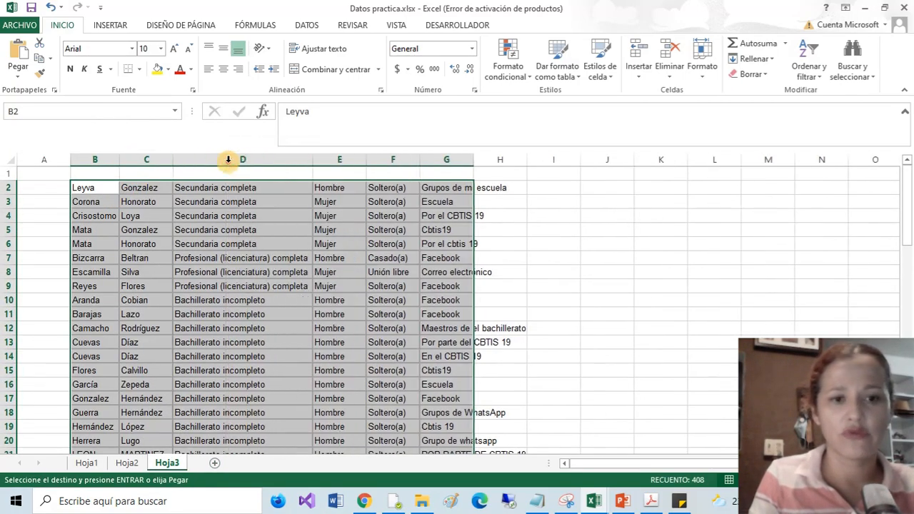
double_click(370, 158)
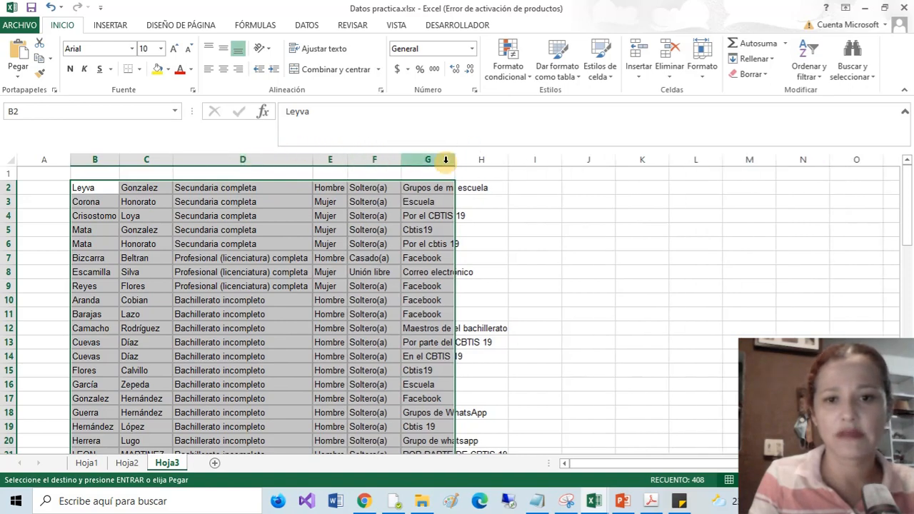
double_click(455, 159)
click(547, 201)
Step: Start a column of sample numbers beside the records, entering 5, 6 and 9 in H2 to H4
click(579, 190)
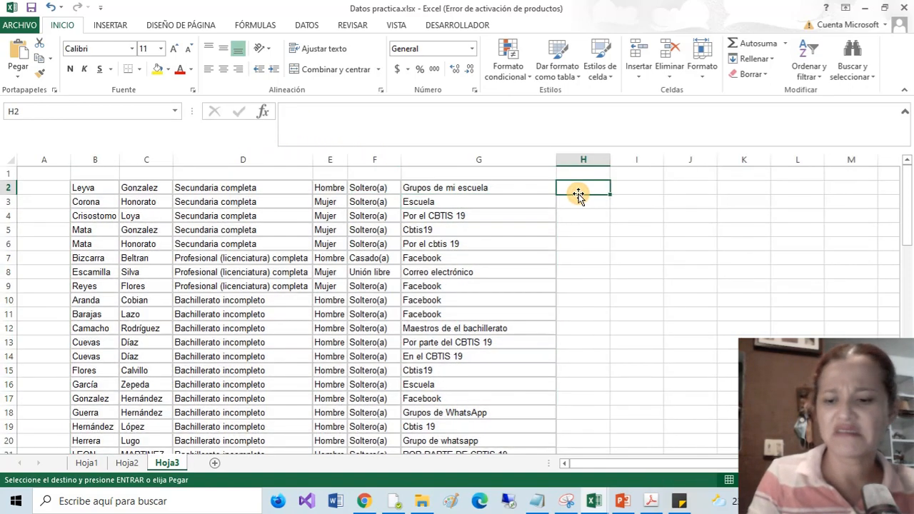
text(50)
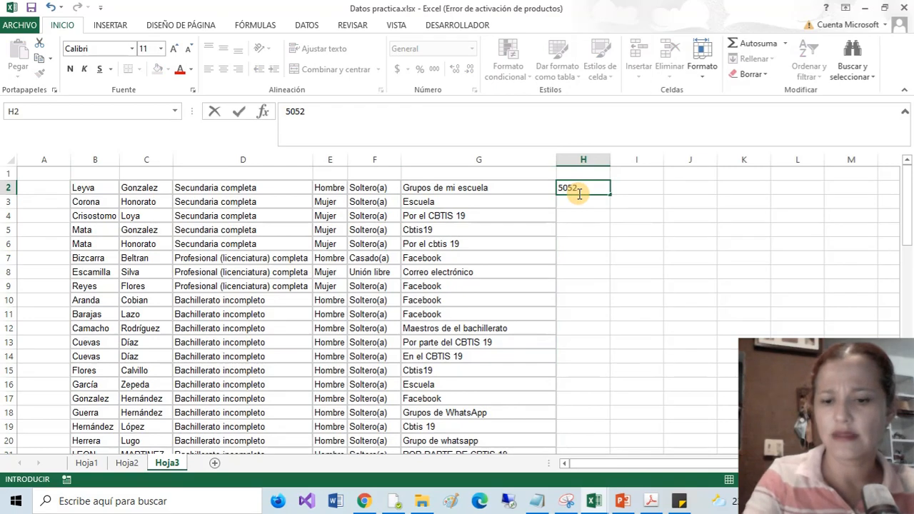
text(52)
key(BackSpace)
key(BackSpace)
key(BackSpace)
key(Return)
text(6 9 )
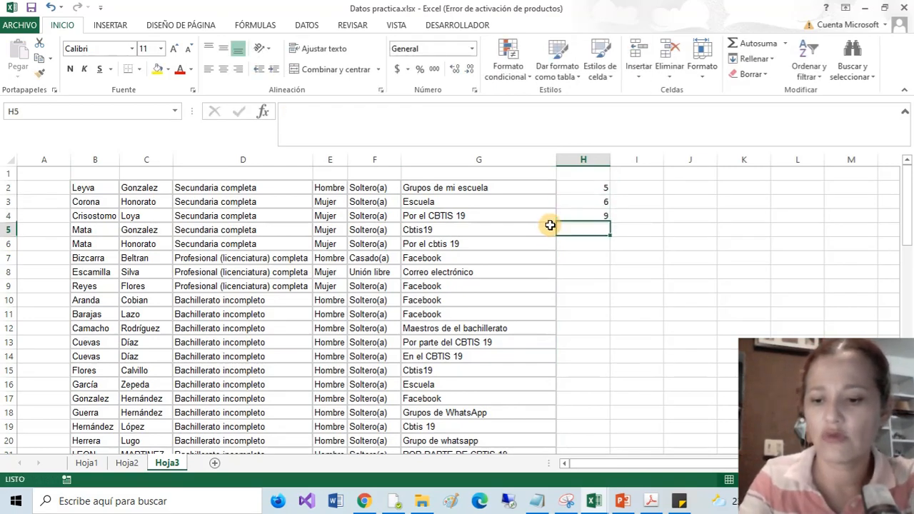
Step: Continue the sample numbers with 7, 8, 8, 7 in H5:H8, 8 in H9:H13, and 9 in H14:H18 and H20
text(7 8 8 7 8 8 8 8 8 9 9)
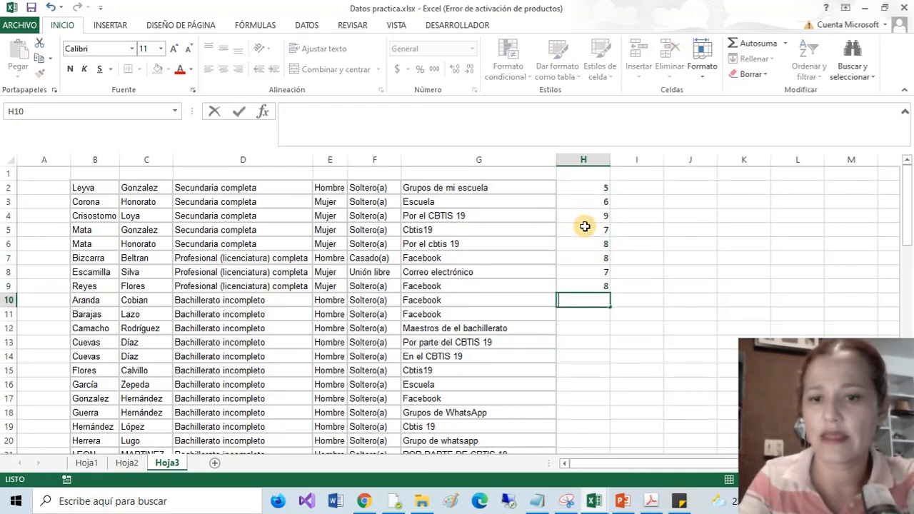
text( 9 9 9  9)
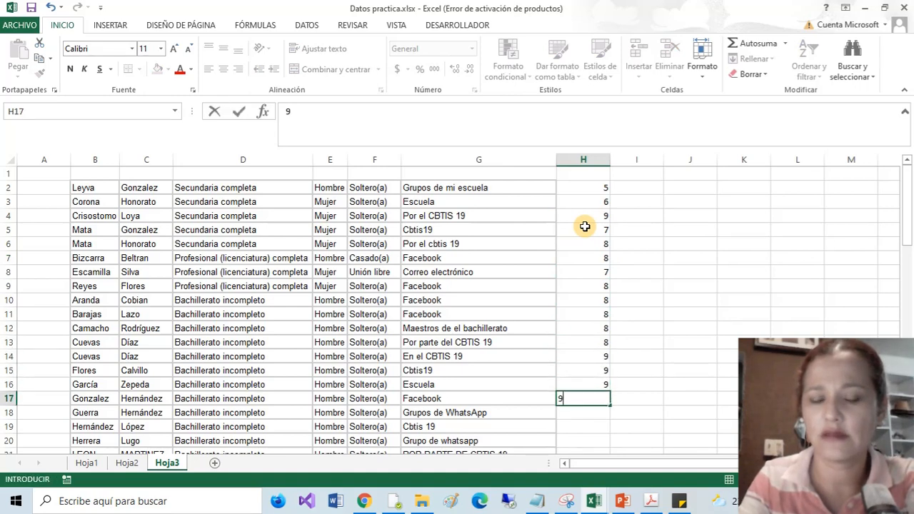
Step: Enter 5 in the empty cell H19 and return to the start of the table
key(Up)
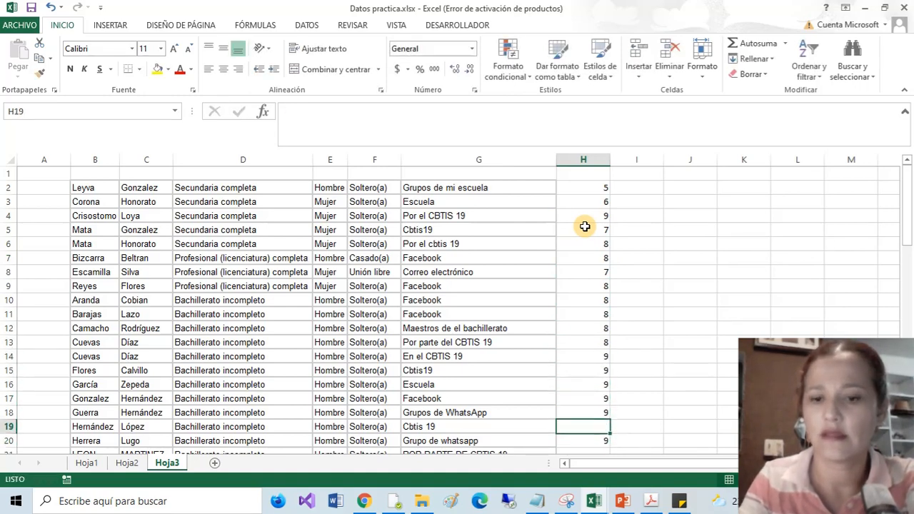
text(5)
key(Return)
key(Return)
key(Return)
key(Return)
key(Return)
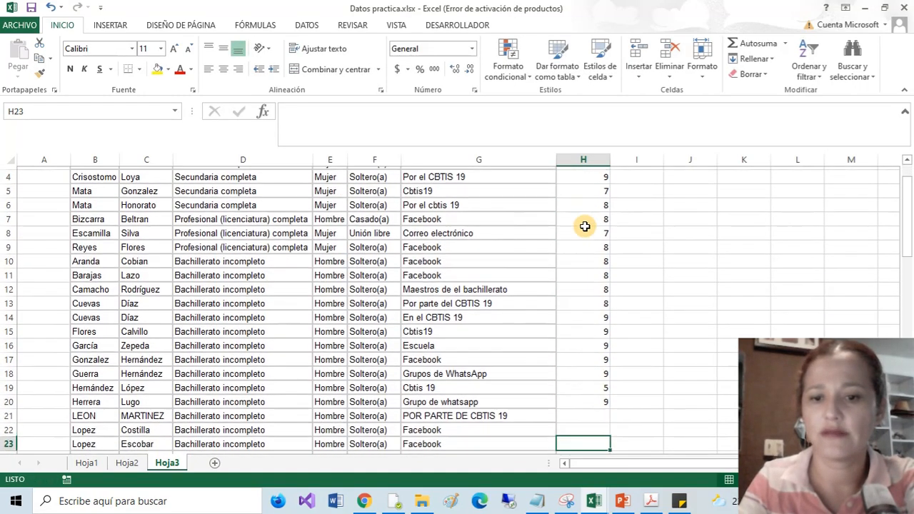
key(Up)
key(Up)
scroll(585, 227, up, 2)
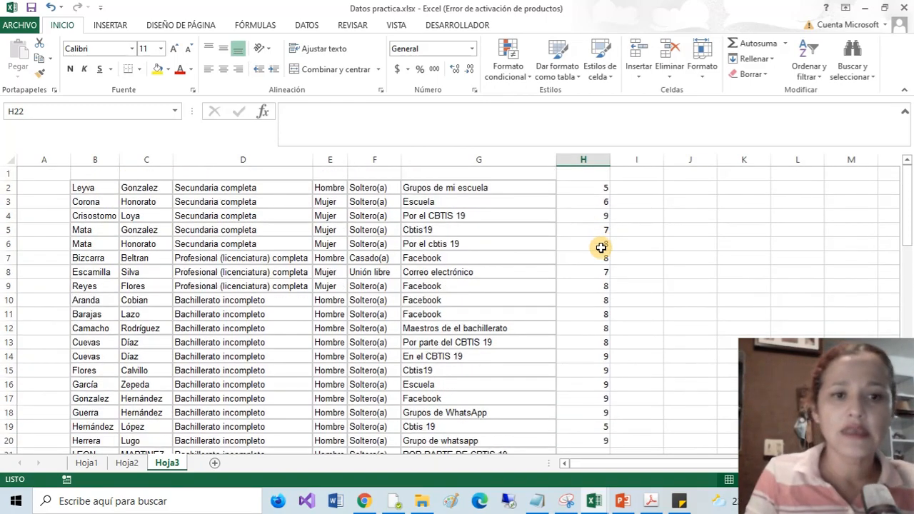
Step: Sort only the range B2:E69 from A to Z, leaving columns F to H out of the selection
drag(82, 187, 316, 510)
drag(312, 505, 321, 424)
scroll(321, 424, up, 17)
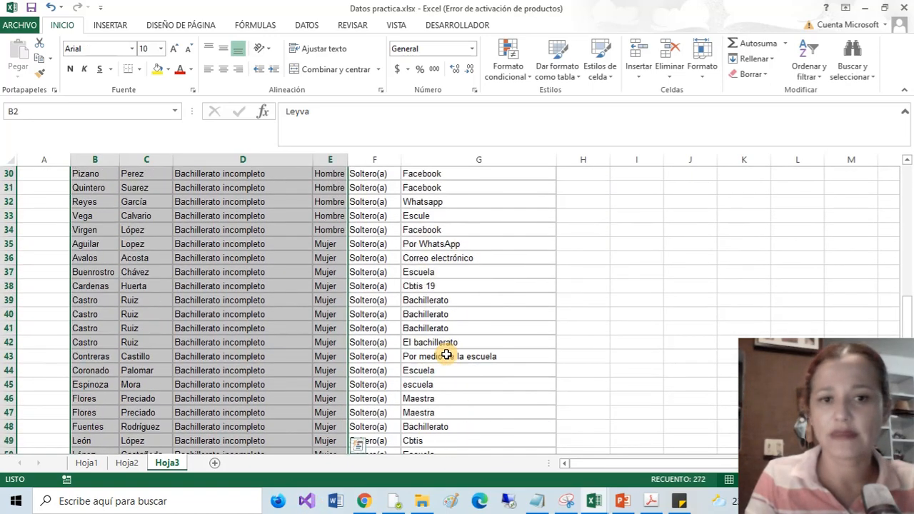
click(819, 80)
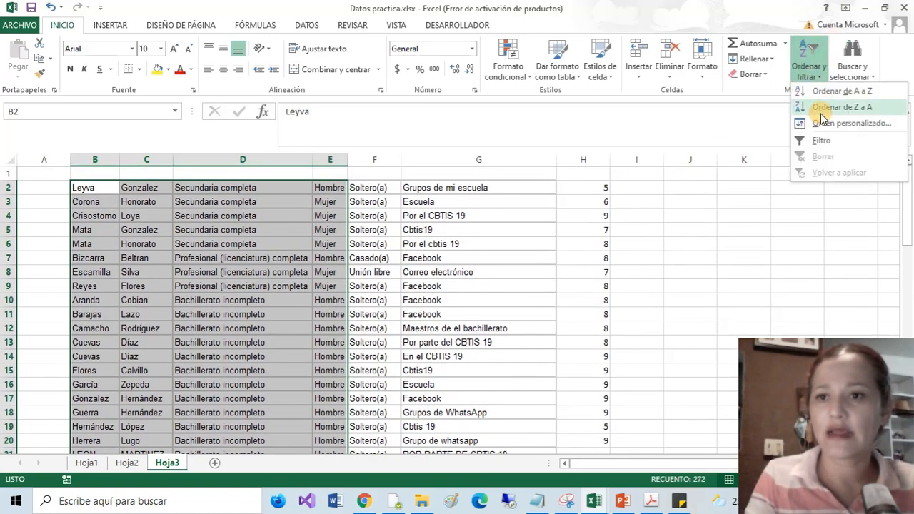
click(825, 91)
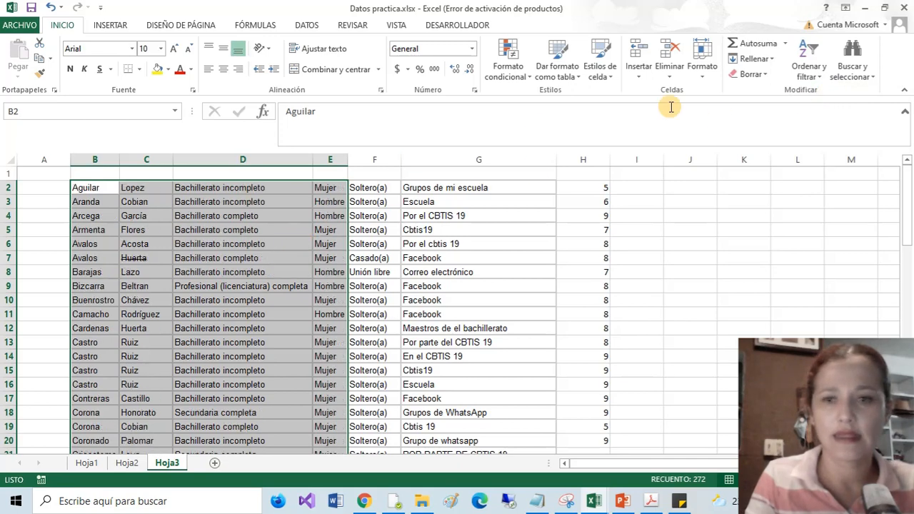
Step: Sort the same B2:E69 range from Z to A and select row 2 across columns B to H to compare it
click(810, 72)
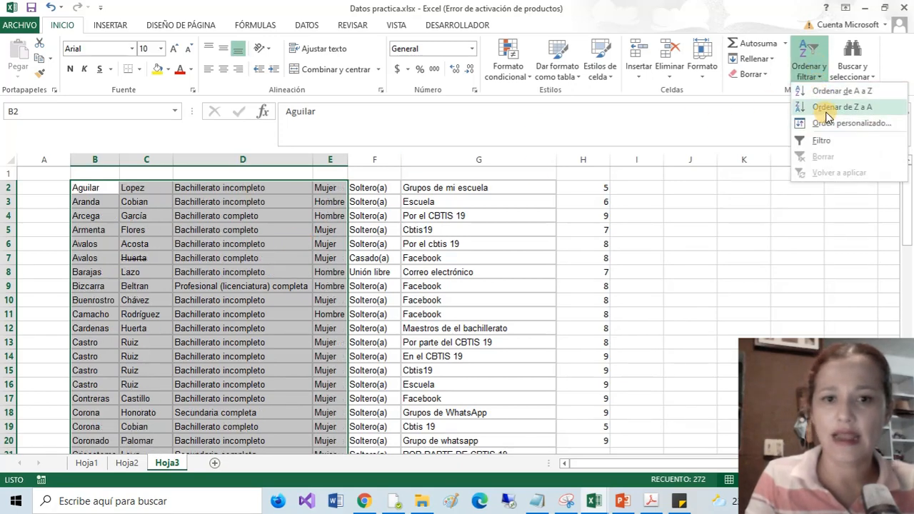
click(828, 107)
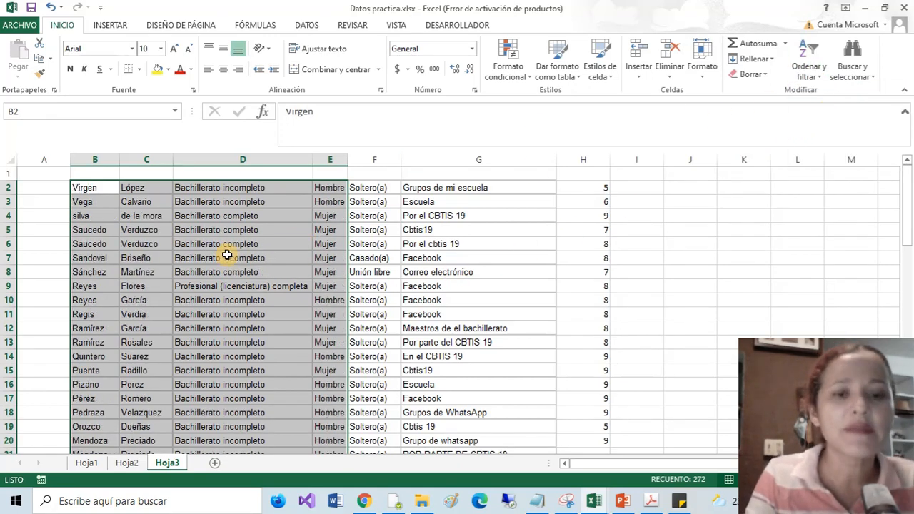
click(172, 208)
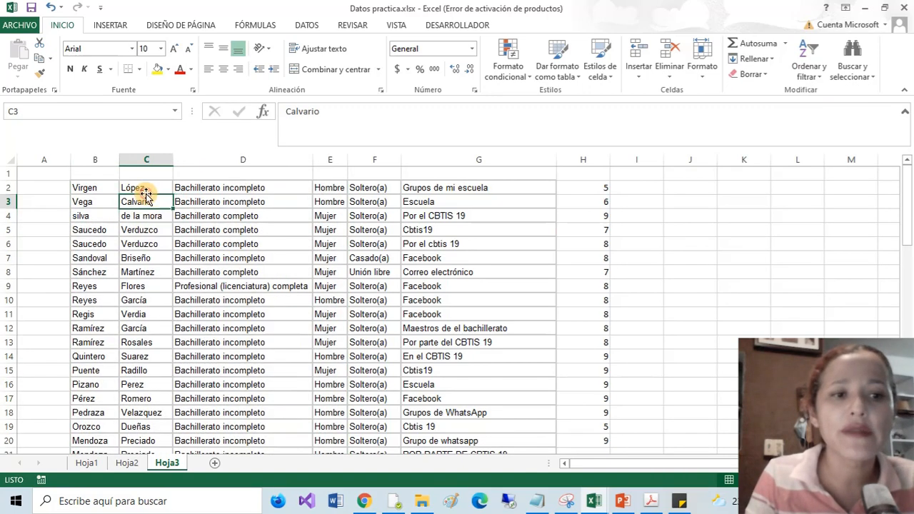
drag(102, 187, 593, 190)
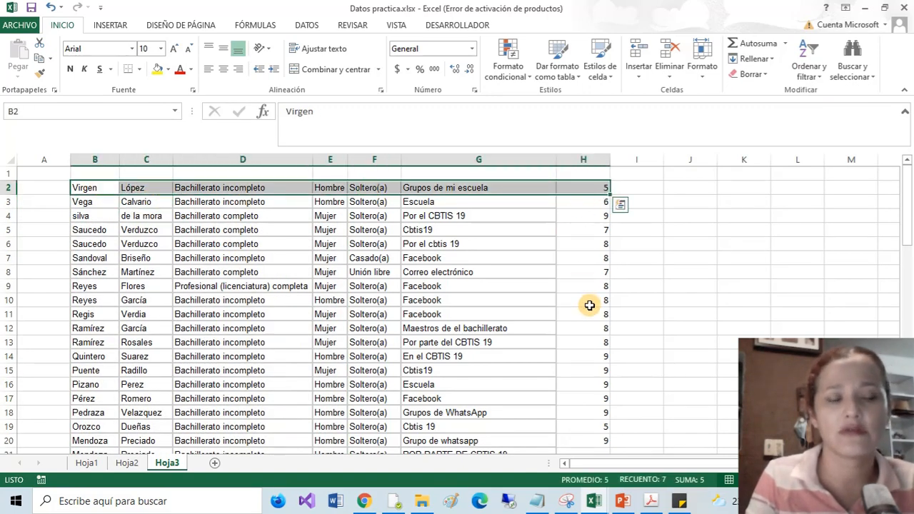
Step: Undo both partial sorts of columns B to E and the entry in H19
key(ctrl+z)
key(ctrl+z)
key(ctrl+z)
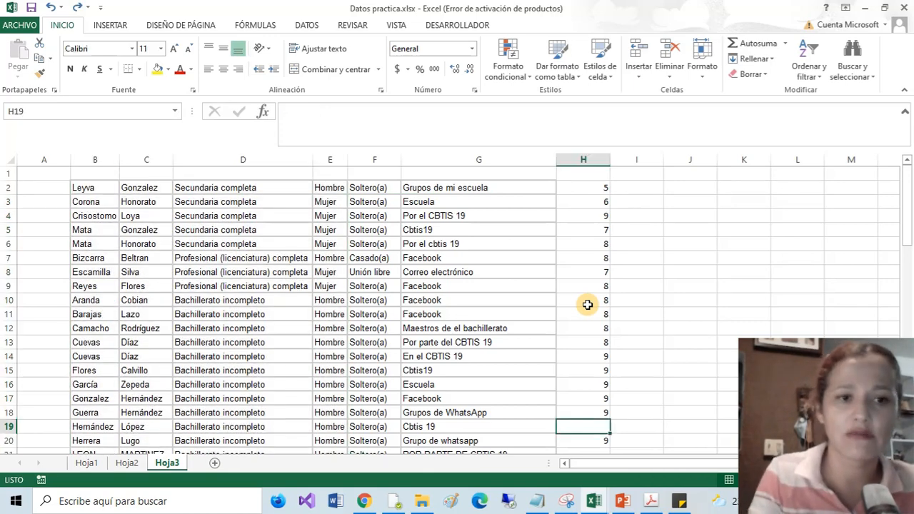
click(217, 217)
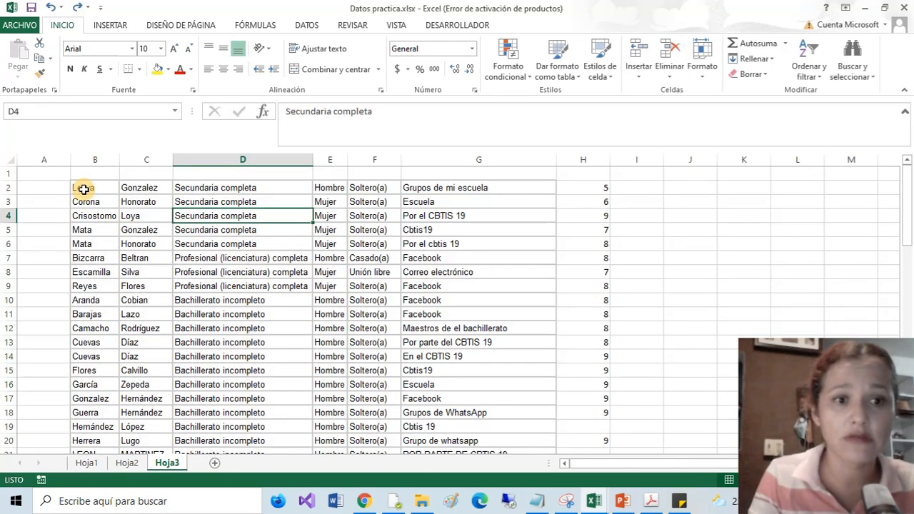
Step: Select the records from B2 down across columns B to H to review the full data range
drag(84, 187, 555, 419)
scroll(516, 380, up, 15)
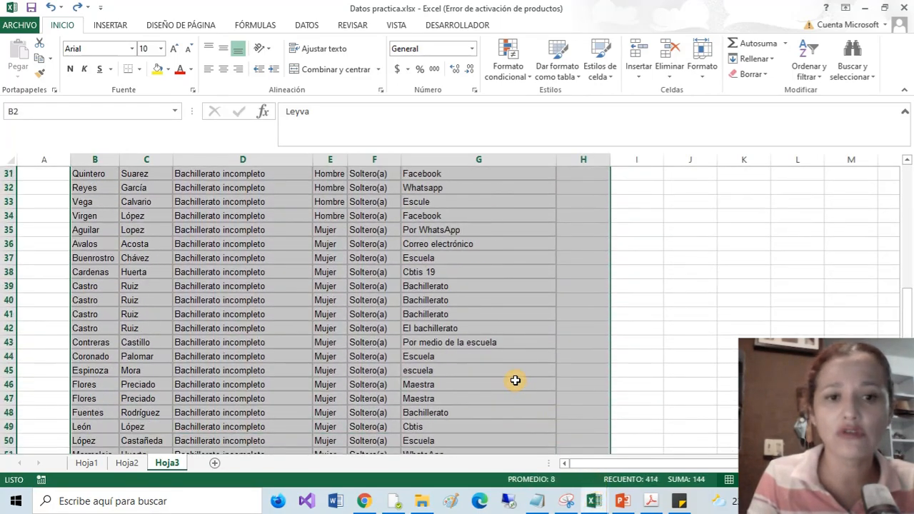
click(444, 359)
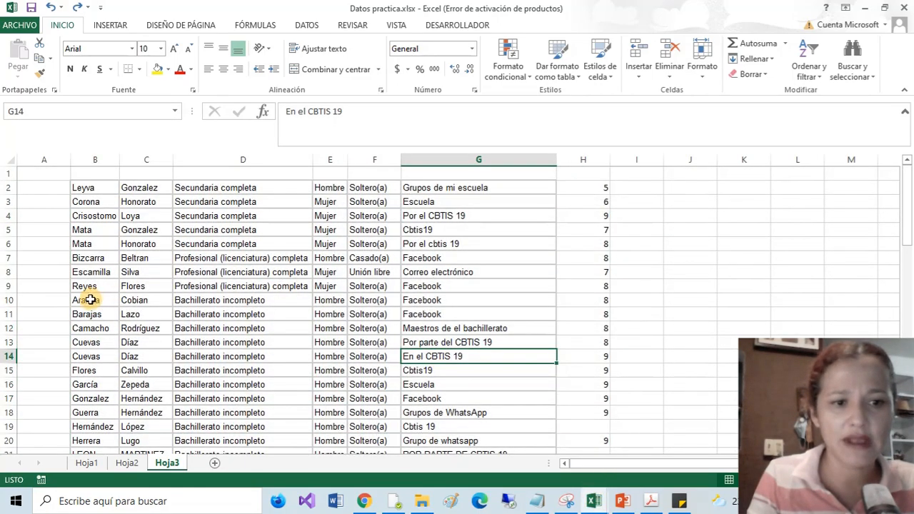
Step: Fill row 10 with yellow and row 15 with green across columns B to H
drag(90, 300, 608, 307)
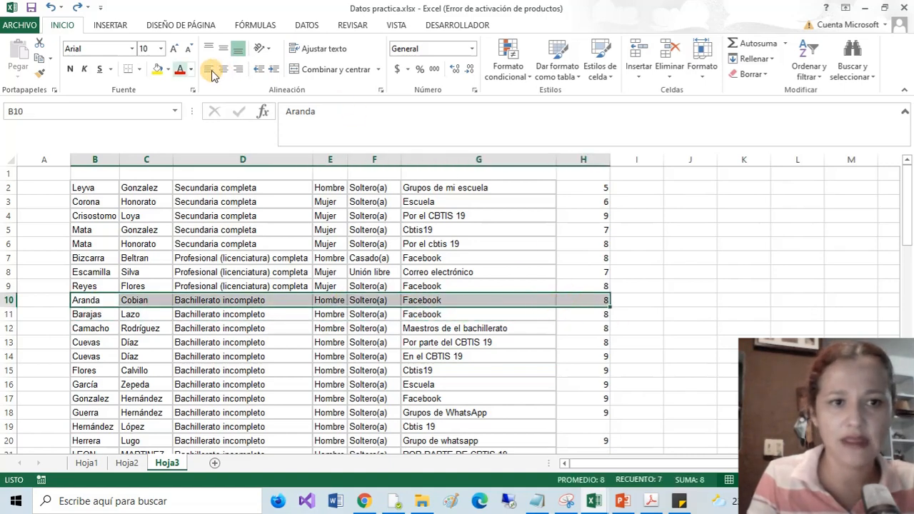
click(156, 69)
drag(93, 371, 608, 372)
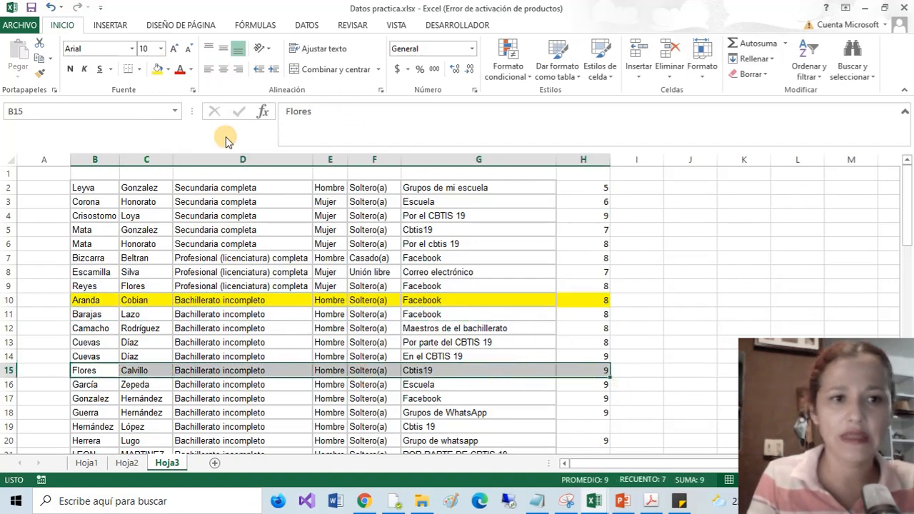
click(169, 69)
click(213, 175)
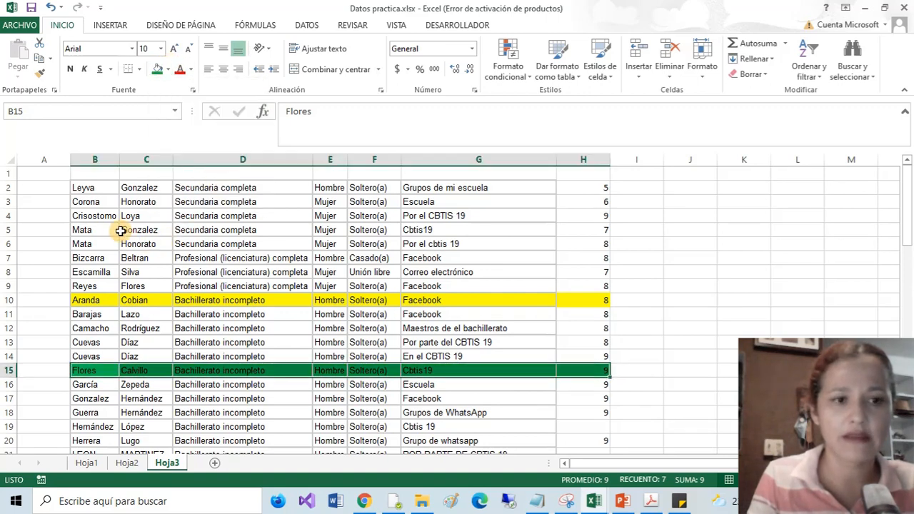
Step: Fill row 4 with dark blue and row 7 with orange across columns B to H
drag(93, 215, 571, 216)
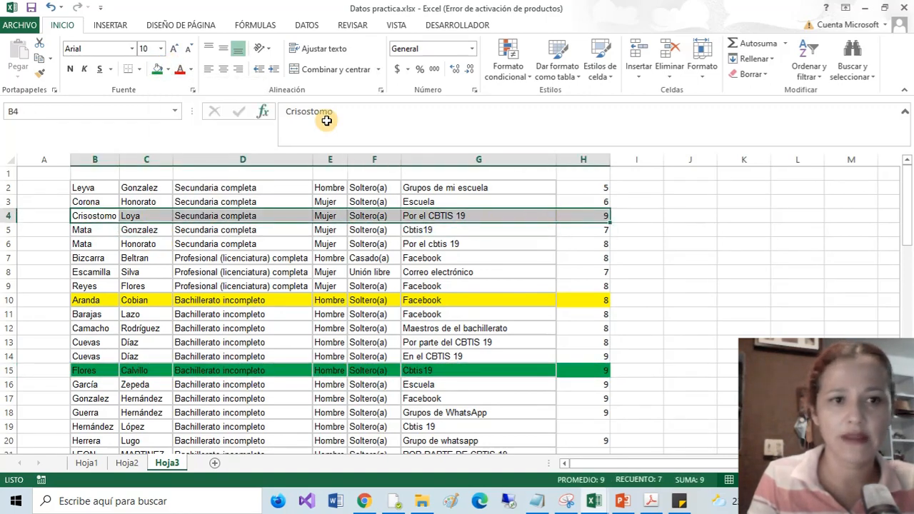
click(168, 69)
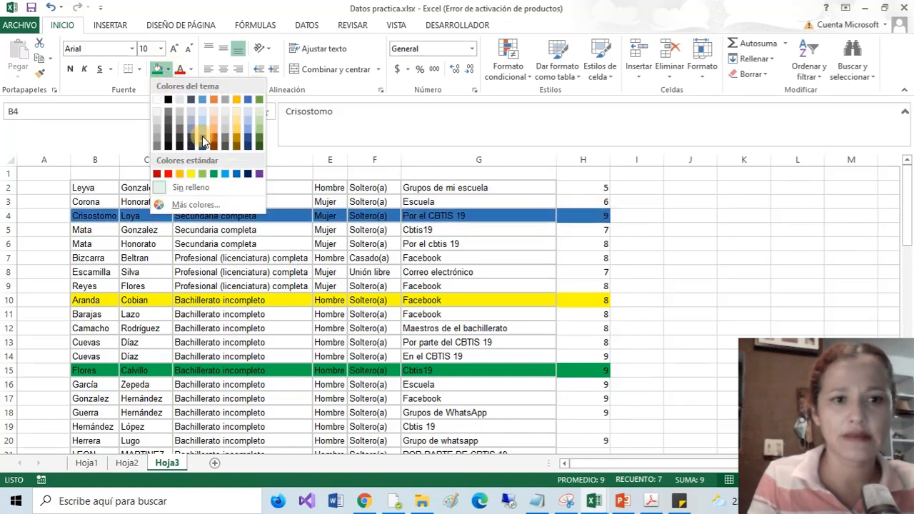
click(203, 141)
drag(86, 260, 597, 259)
click(168, 70)
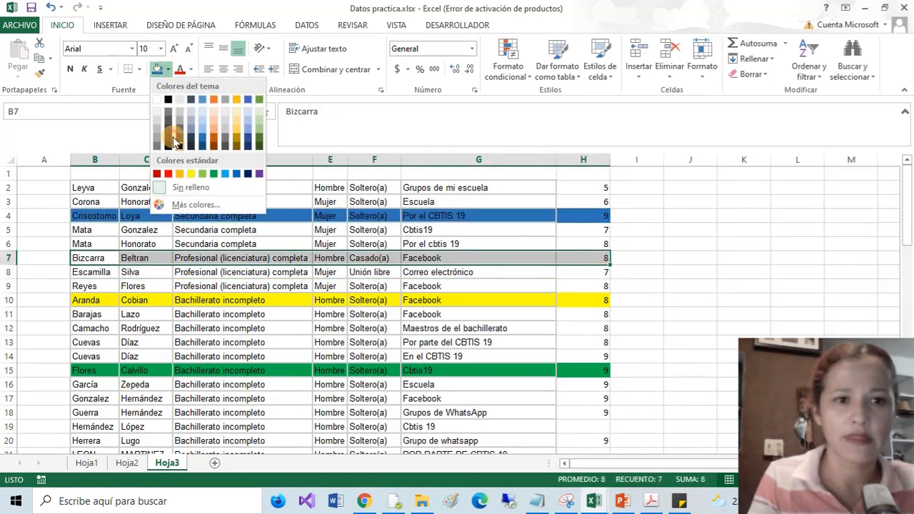
click(214, 135)
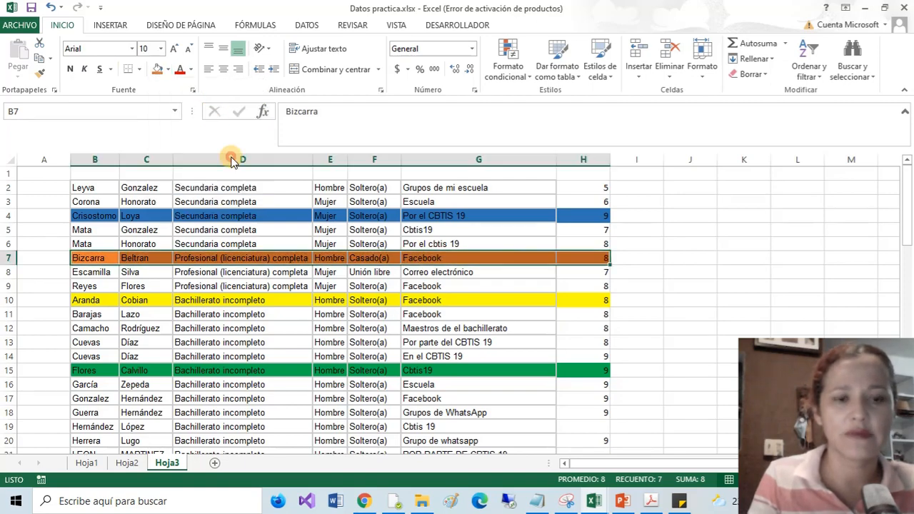
click(191, 215)
Step: Sort only the range B2:F69 from Z to A and look through the coloured cells down the table
drag(104, 189, 116, 192)
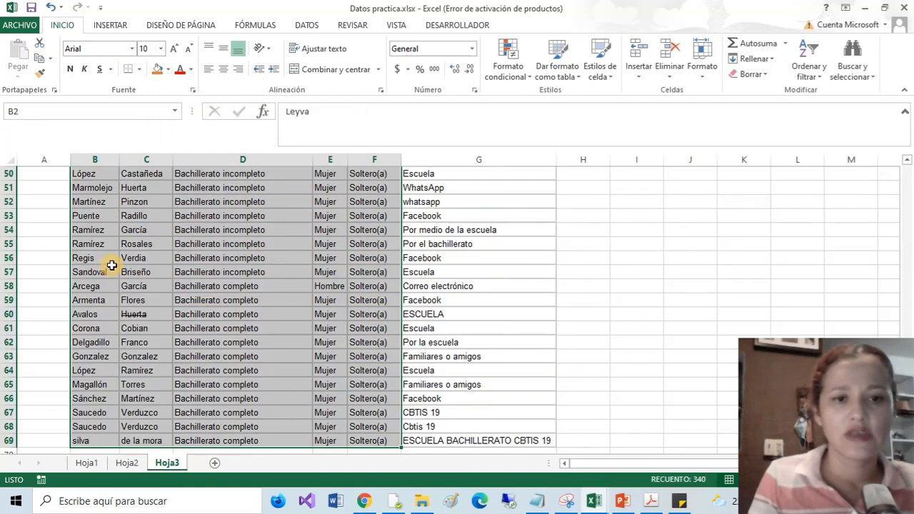
scroll(232, 302, up, 6)
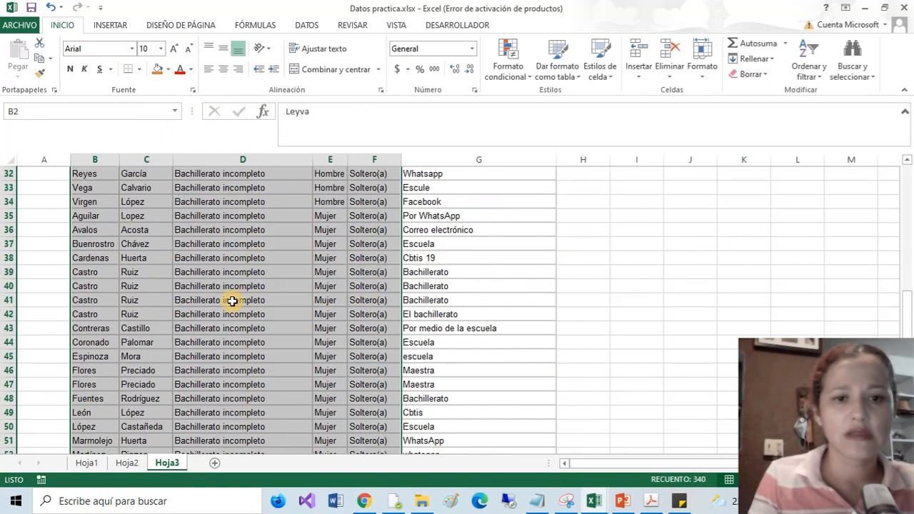
scroll(232, 302, up, 10)
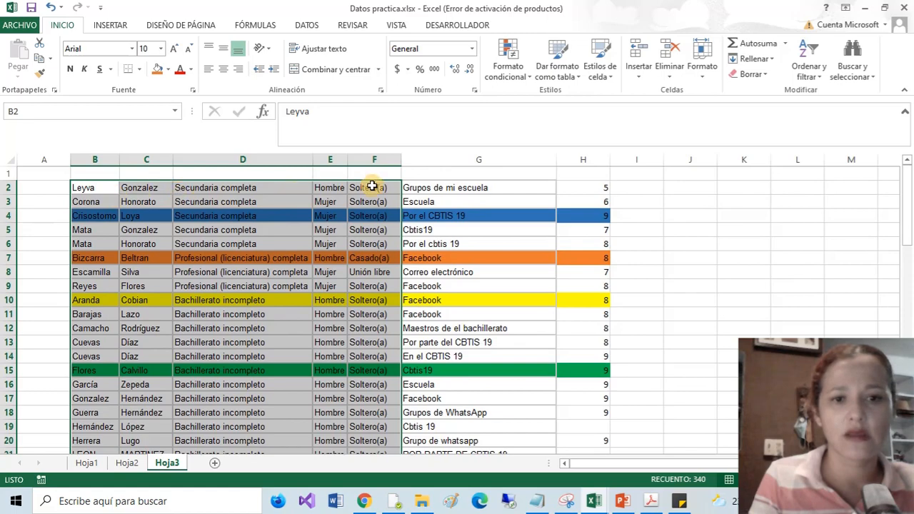
click(810, 68)
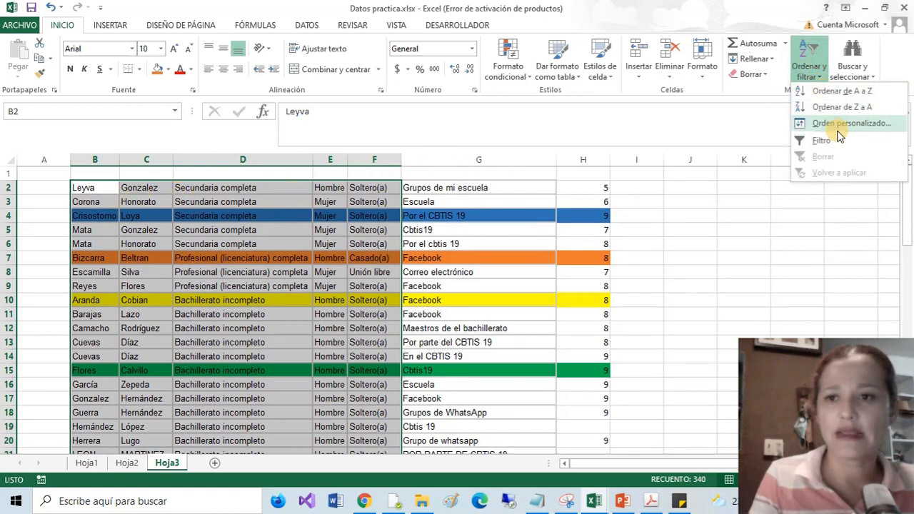
click(842, 106)
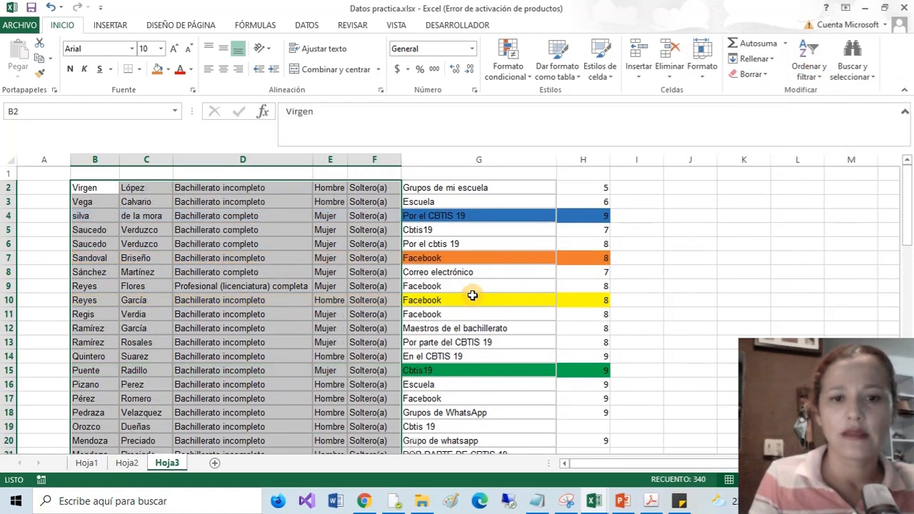
scroll(472, 295, down, 20)
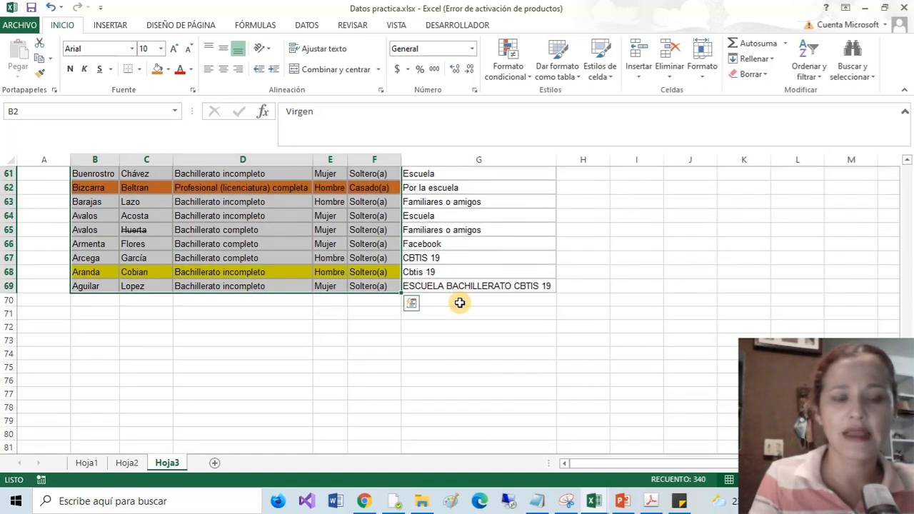
scroll(460, 303, up, 6)
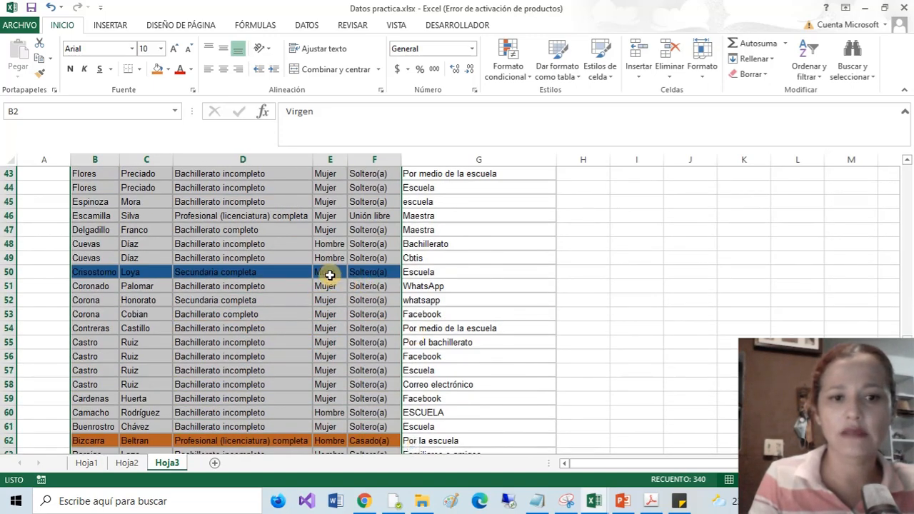
Step: Compare the coloured cells in columns B to F with those in G and H, and undo the partial sort
scroll(507, 284, up, 14)
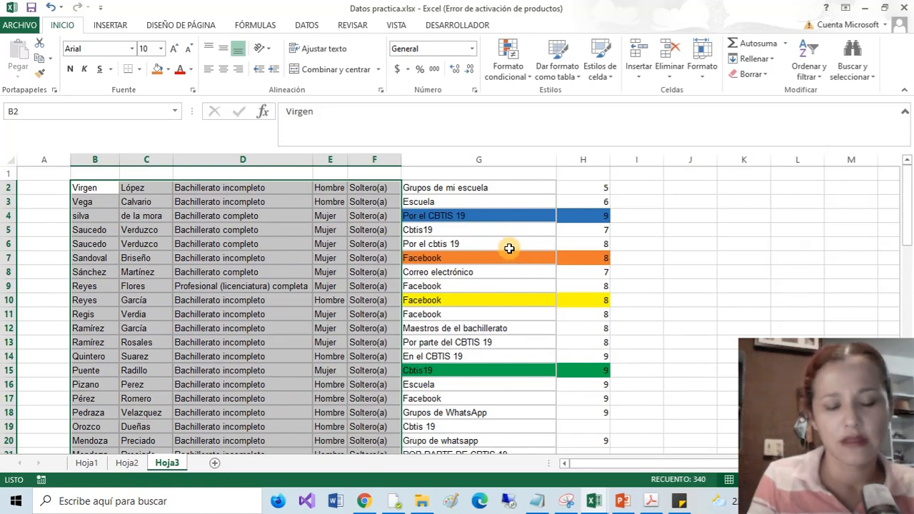
scroll(480, 273, down, 20)
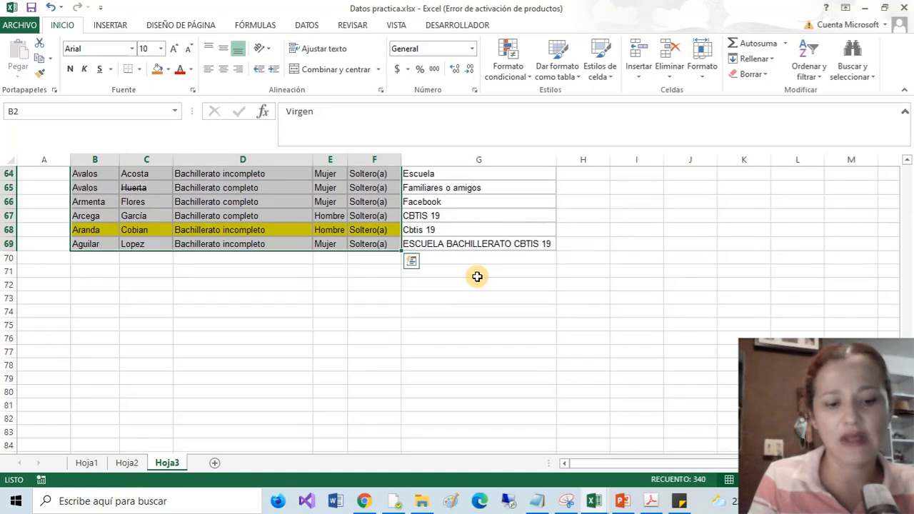
scroll(478, 276, up, 20)
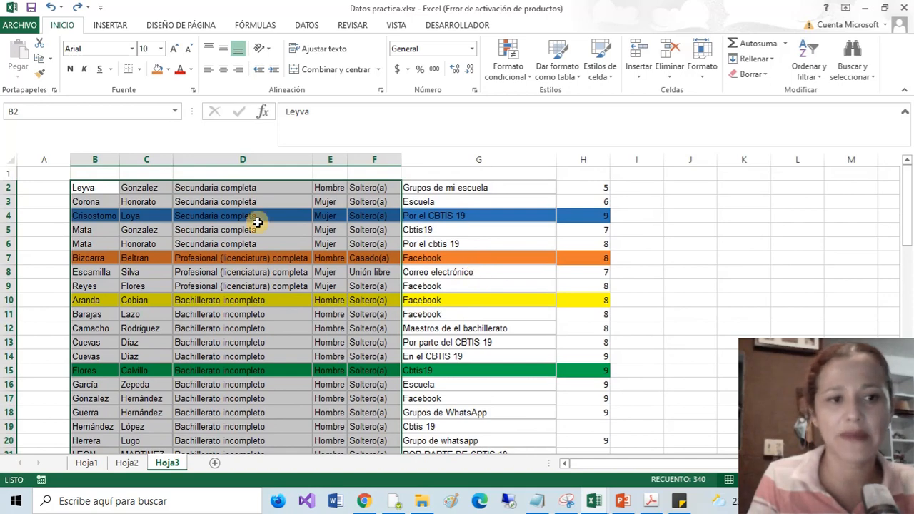
Step: Try sorting the entire worksheet from A to Z, including the empty first row, and undo that sort
click(4, 160)
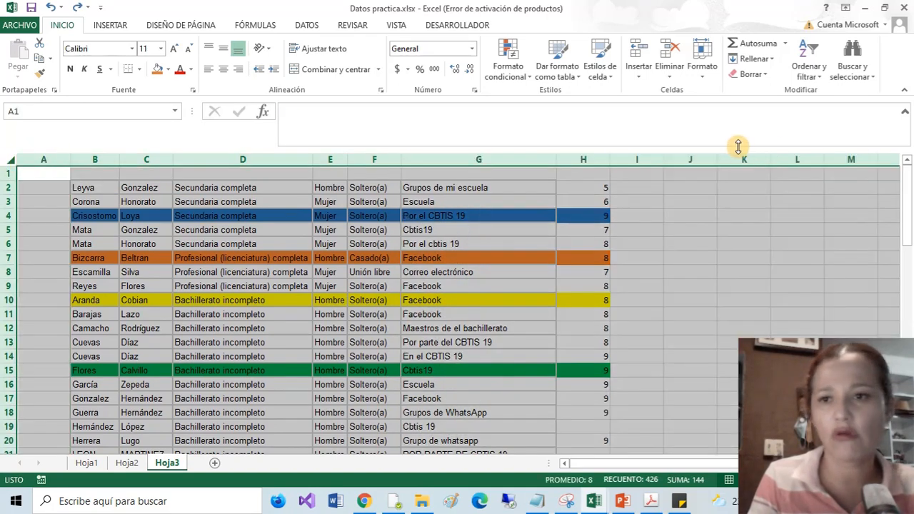
click(817, 73)
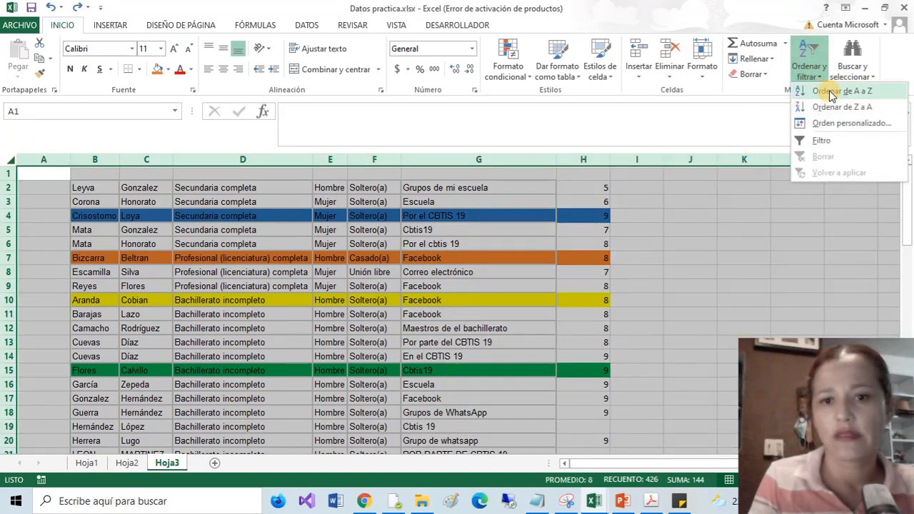
click(830, 91)
click(205, 230)
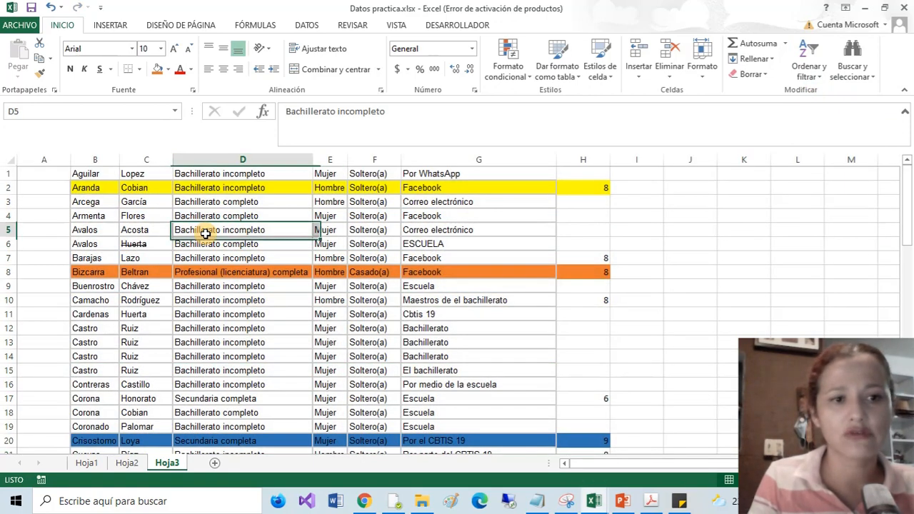
click(7, 159)
key(ctrl+z)
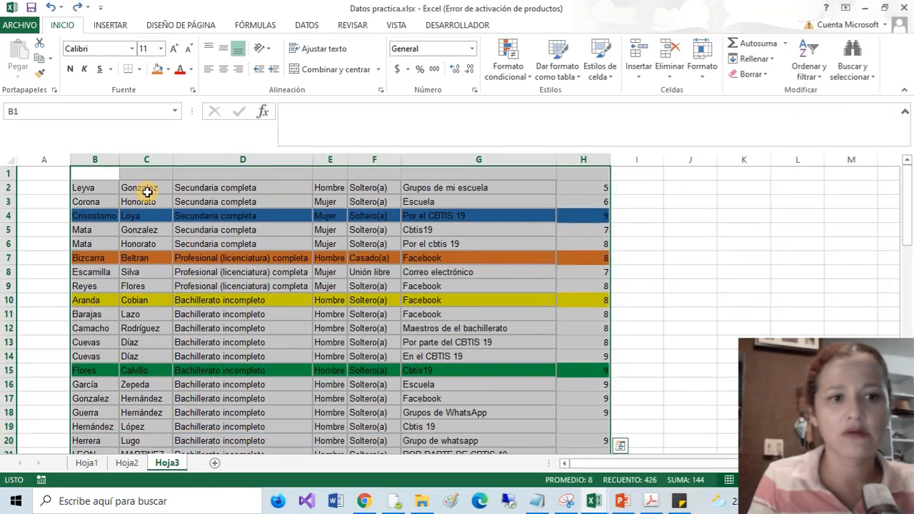
Step: Sort the complete record range B2:H69 from A to Z
click(149, 200)
drag(94, 191, 562, 511)
drag(574, 424, 573, 424)
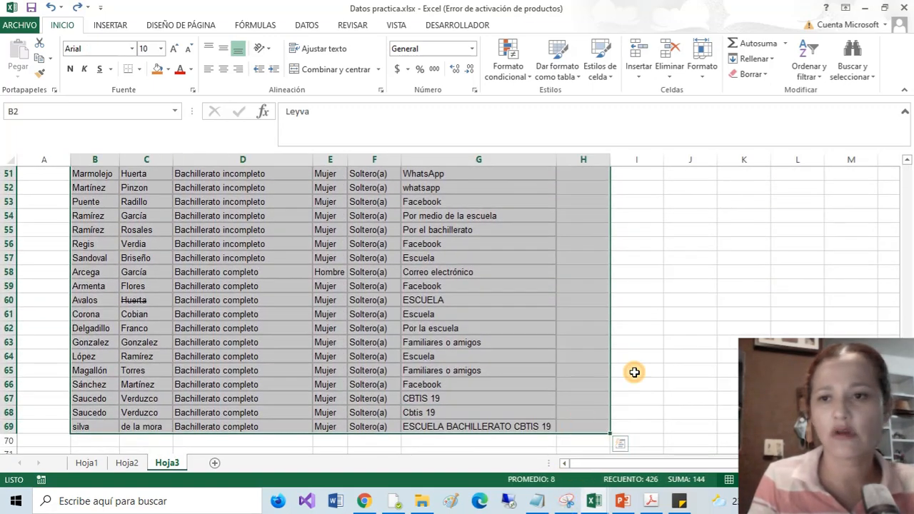
click(809, 68)
click(829, 93)
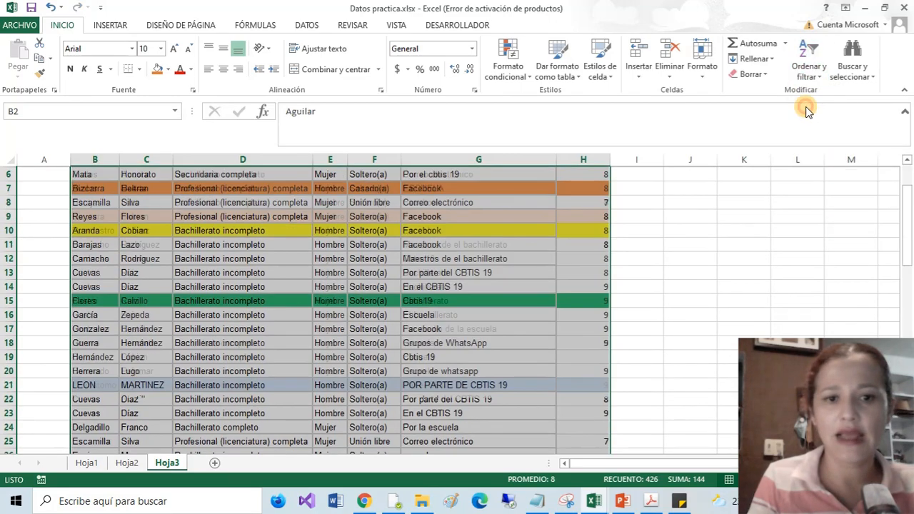
Step: Examine the coloured rows across columns B to H down the sorted table to check that each record stayed together
click(146, 286)
drag(81, 187, 513, 336)
click(177, 200)
click(109, 203)
drag(109, 202, 559, 217)
drag(93, 286, 604, 302)
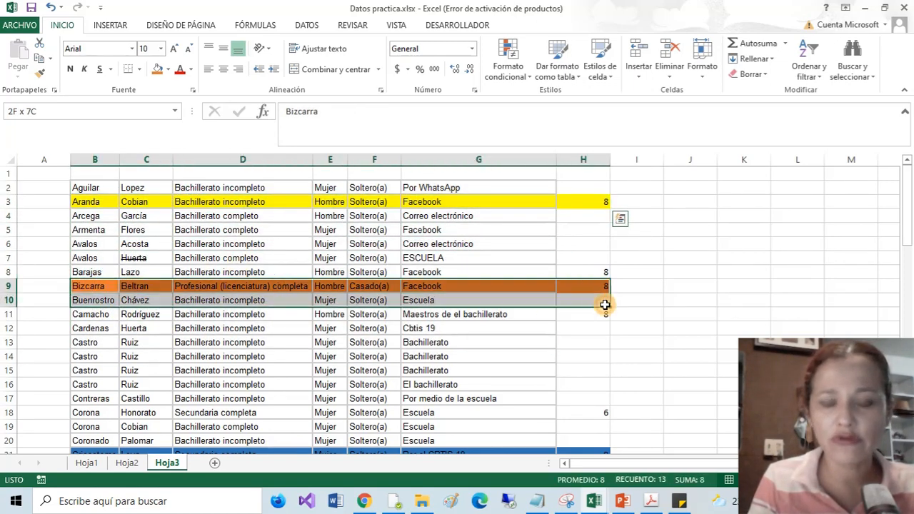
click(96, 187)
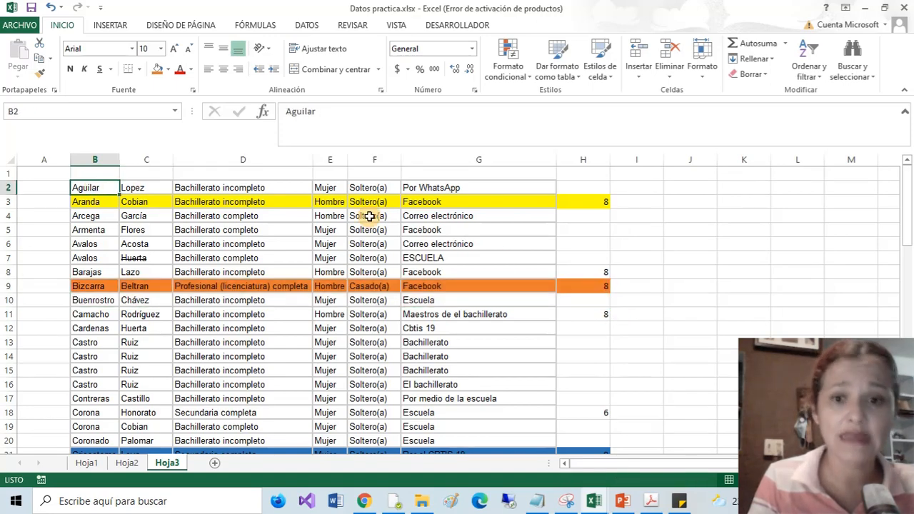
scroll(485, 250, down, 20)
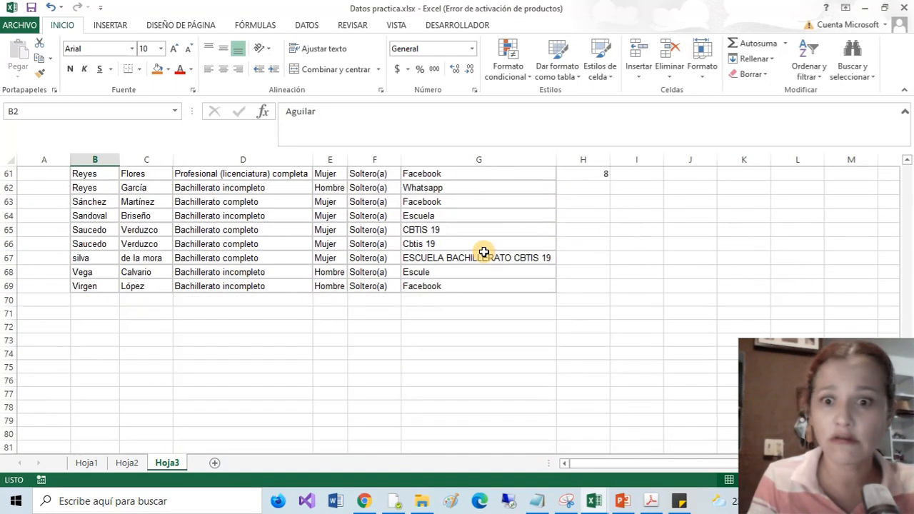
scroll(551, 283, up, 10)
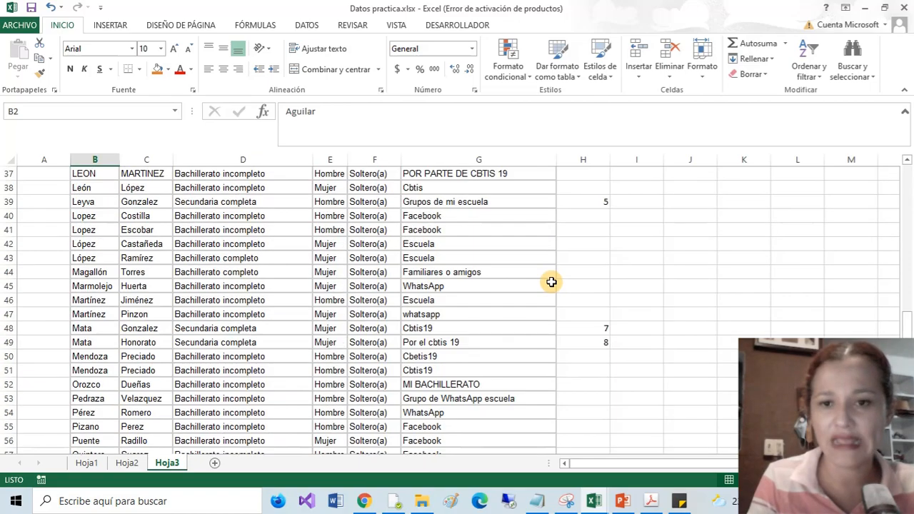
scroll(568, 274, up, 10)
click(325, 258)
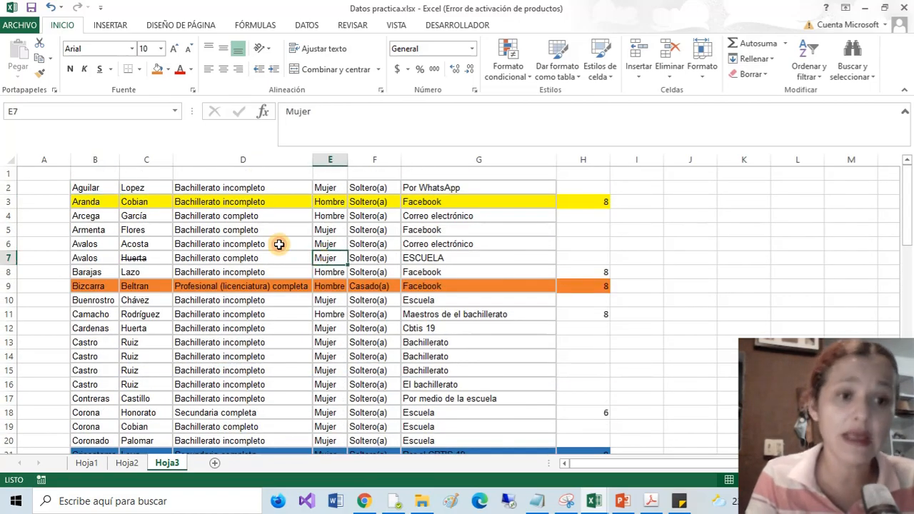
Step: Select the records in B2:H69 and review how the data-headers option changes the columns offered in the custom sort
drag(99, 191, 555, 417)
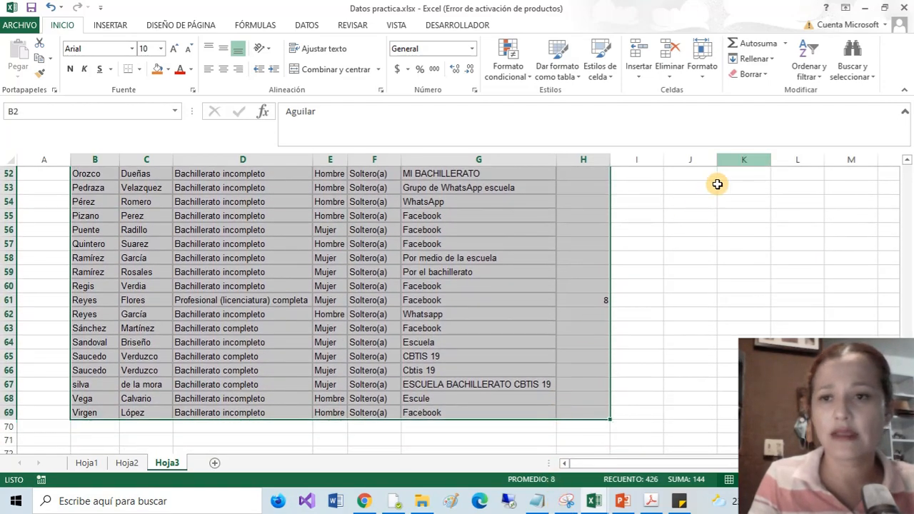
click(810, 57)
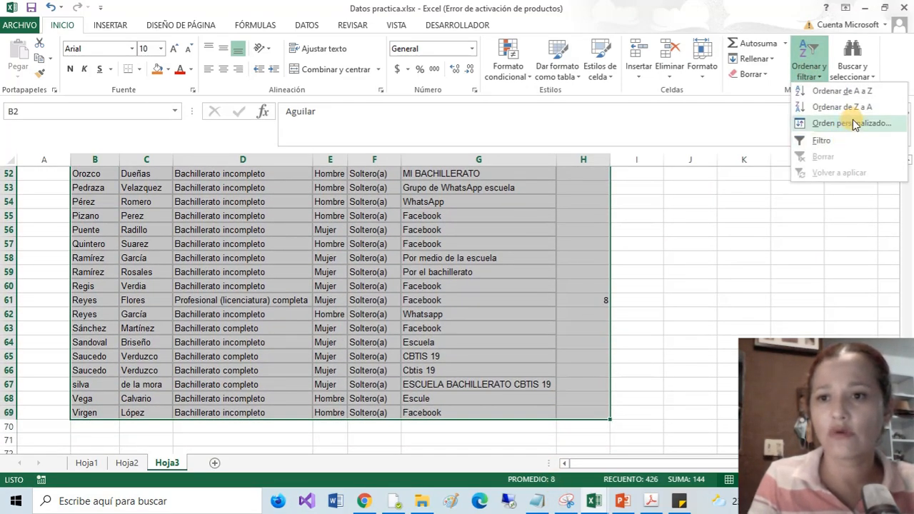
click(855, 125)
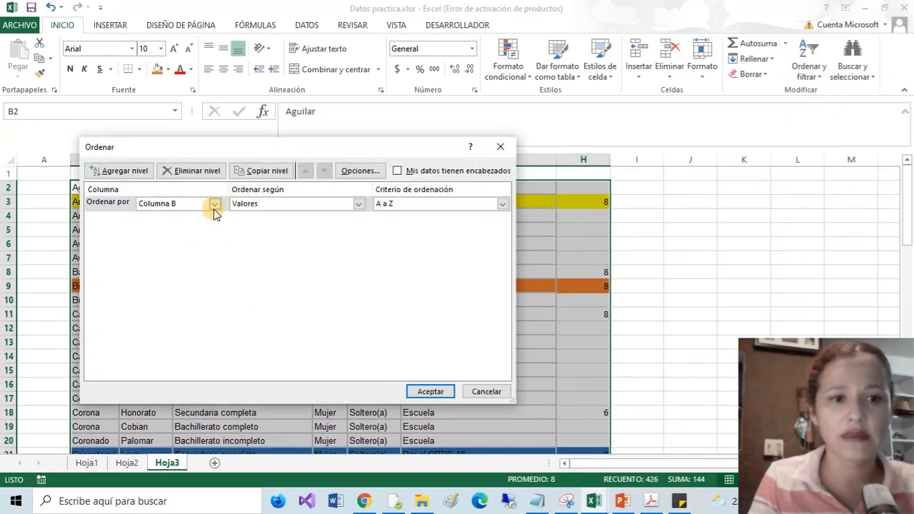
click(214, 204)
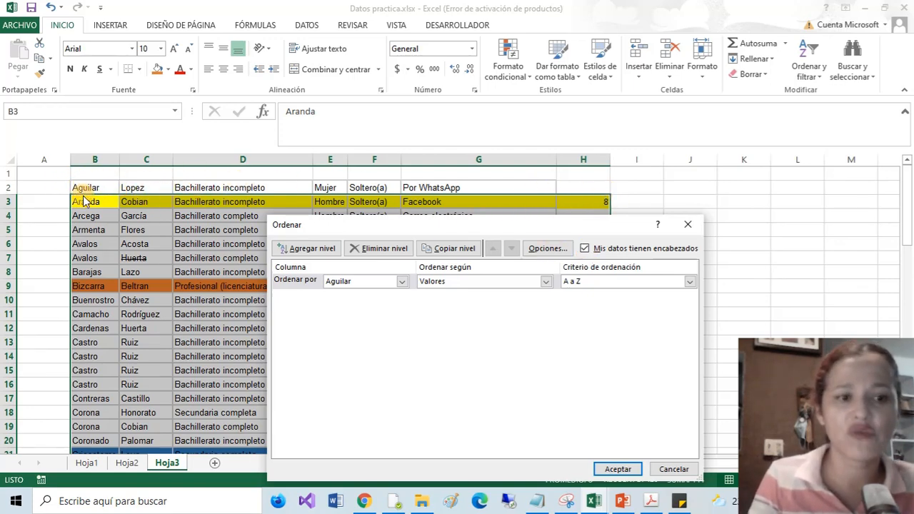
click(585, 250)
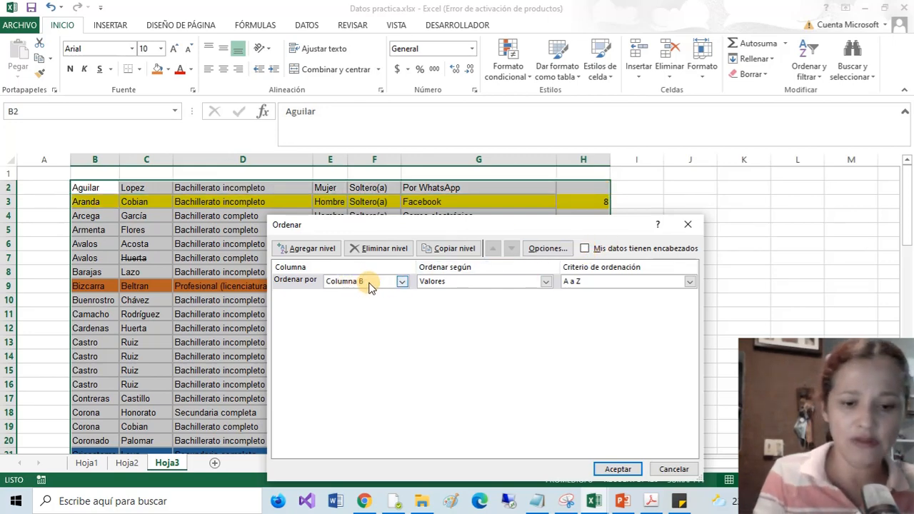
click(402, 282)
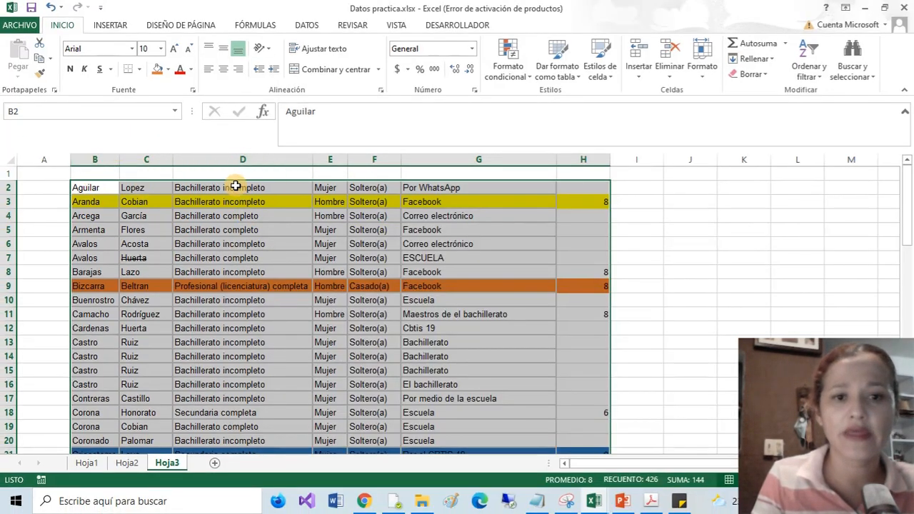
Step: Start a custom sort of the selected records with column E as the first sort level
click(809, 68)
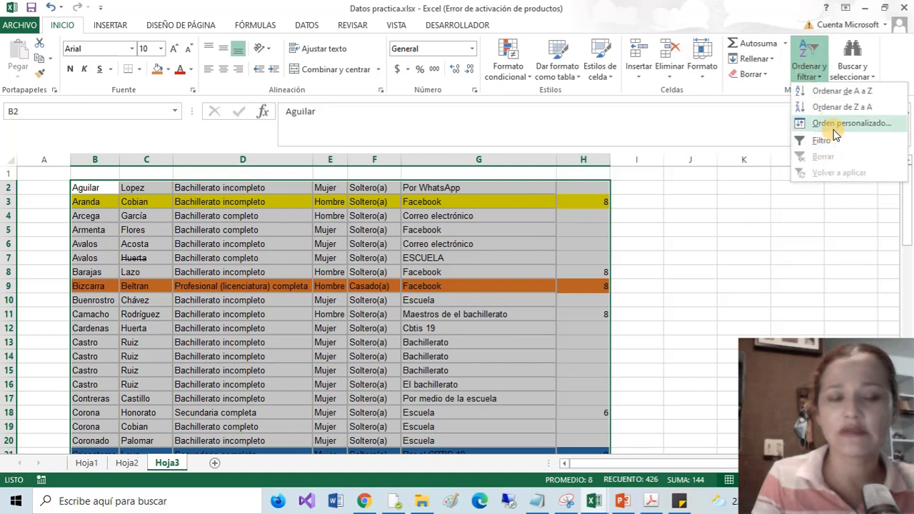
click(850, 124)
drag(396, 230, 654, 152)
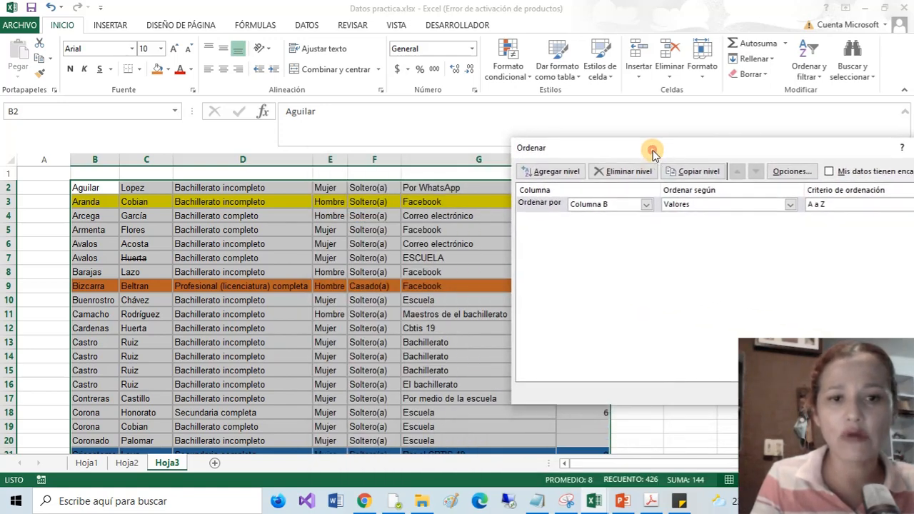
click(655, 205)
click(616, 242)
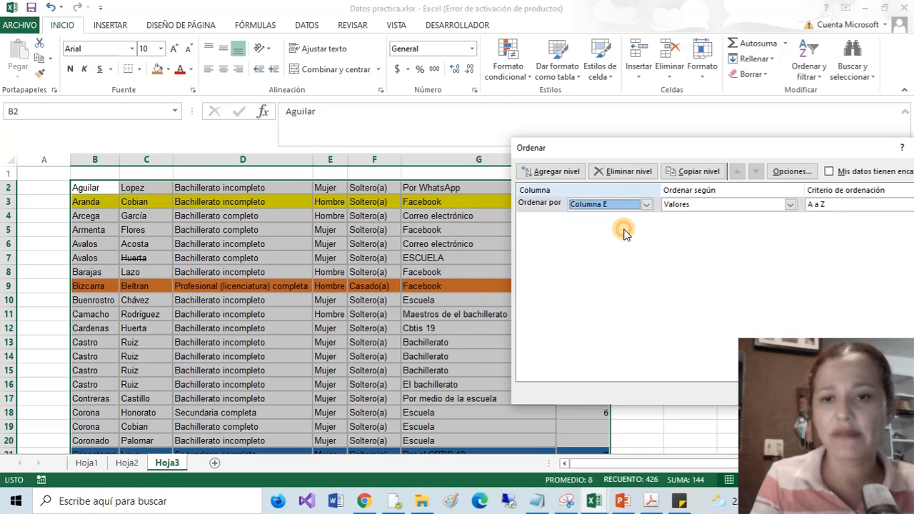
drag(653, 152, 568, 148)
Step: Add column B and column C as further sort levels, by values from A to Z, and apply the custom sort
click(471, 167)
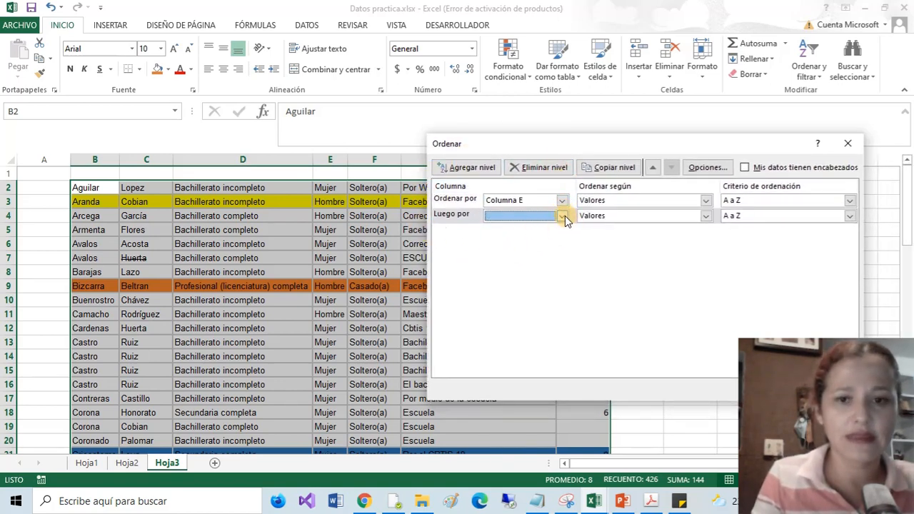
click(564, 216)
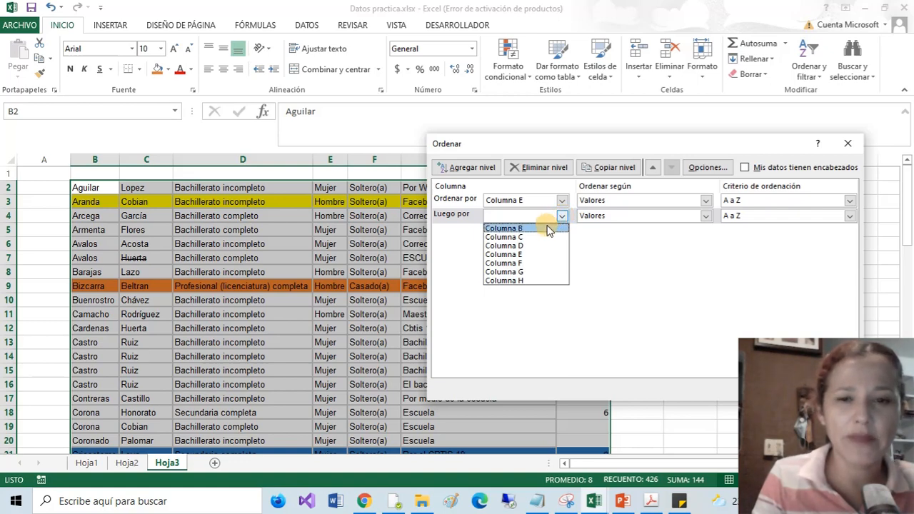
click(541, 229)
click(465, 167)
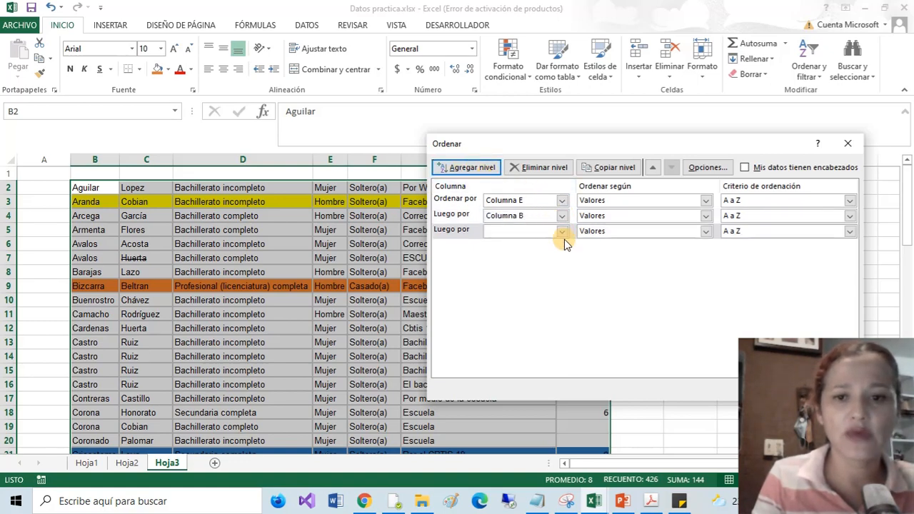
click(562, 231)
click(541, 253)
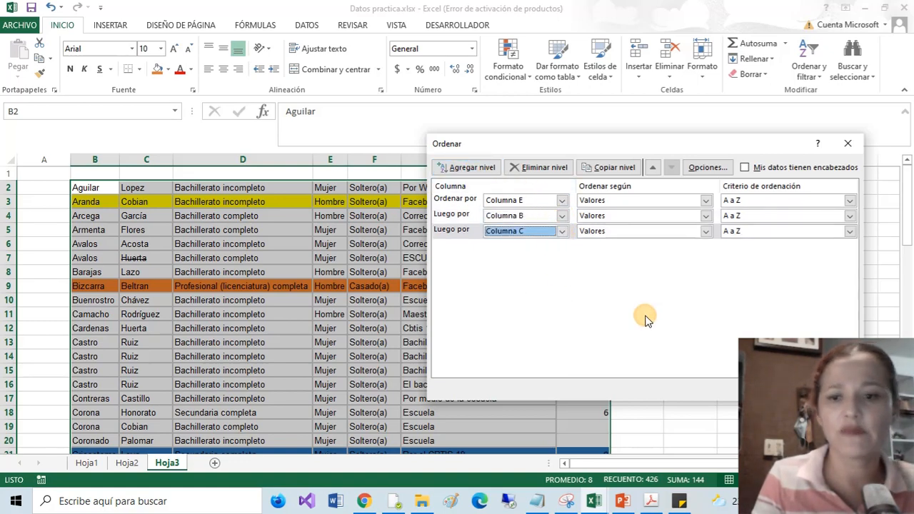
key(Return)
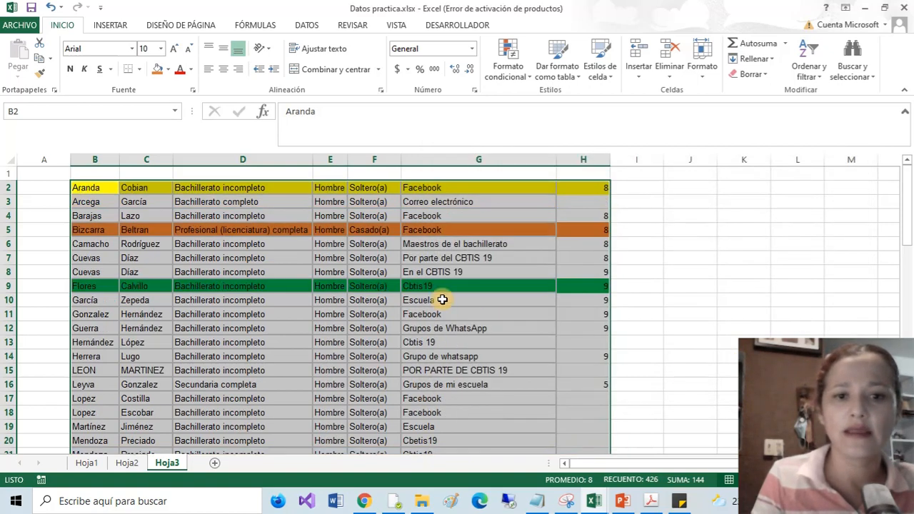
Step: Widen column E on the Hoja3 sheet
drag(350, 161, 386, 162)
click(408, 205)
click(372, 232)
Step: Select the Hombre records and the Mujer records from row 30 down in columns B to E to examine the grouping
drag(347, 187, 112, 425)
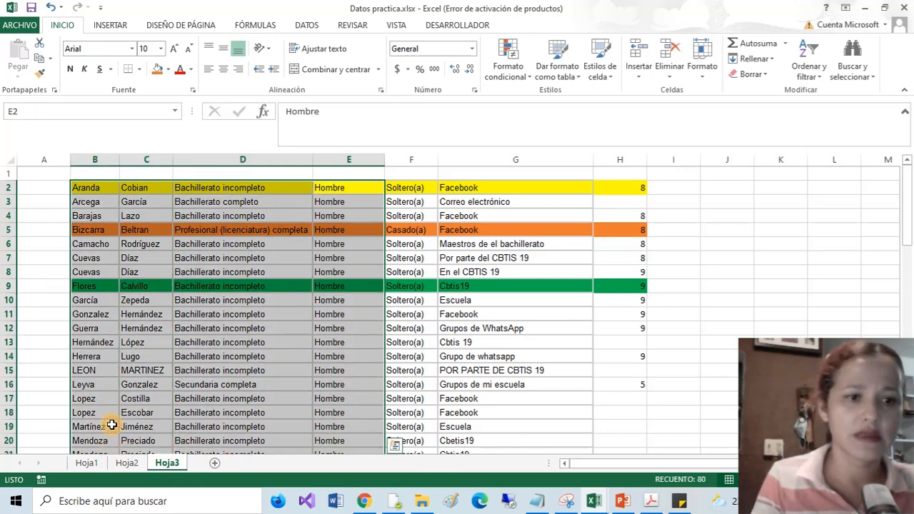
scroll(198, 326, down, 7)
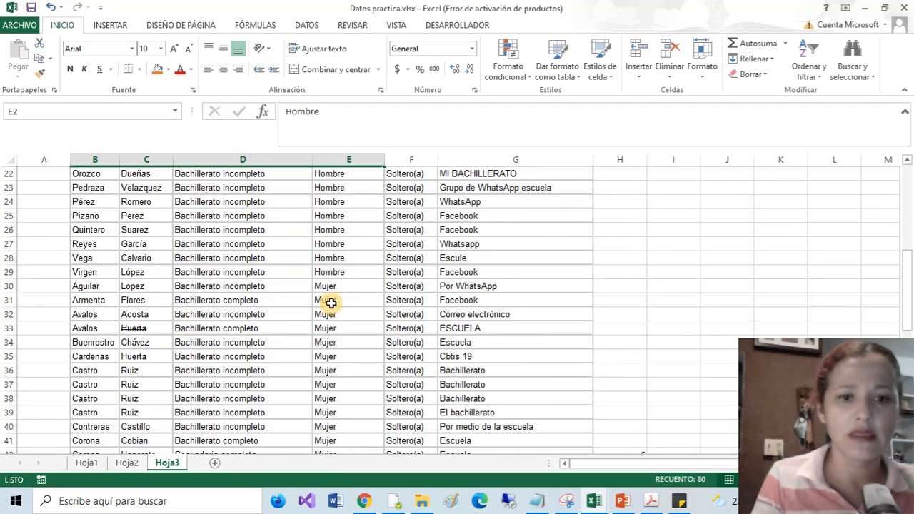
drag(348, 286, 113, 416)
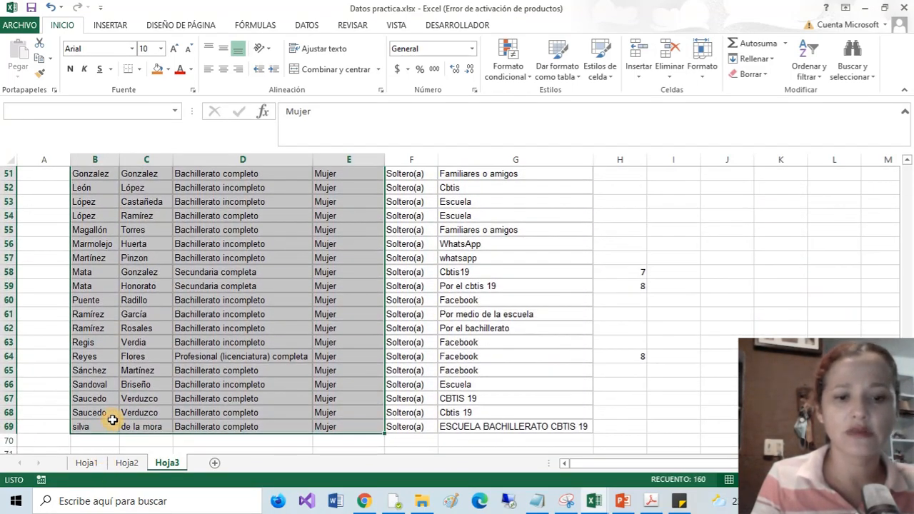
scroll(321, 362, up, 4)
scroll(321, 362, up, 1)
scroll(419, 269, up, 12)
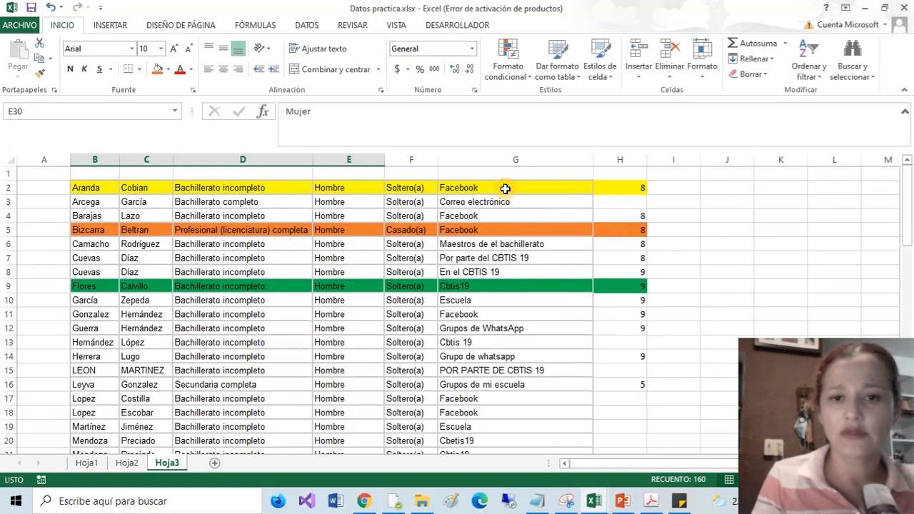
Step: Select the sorted records in B2:H61 to review whole rows across all columns, and clear the selection
click(535, 297)
click(349, 257)
drag(89, 188, 618, 504)
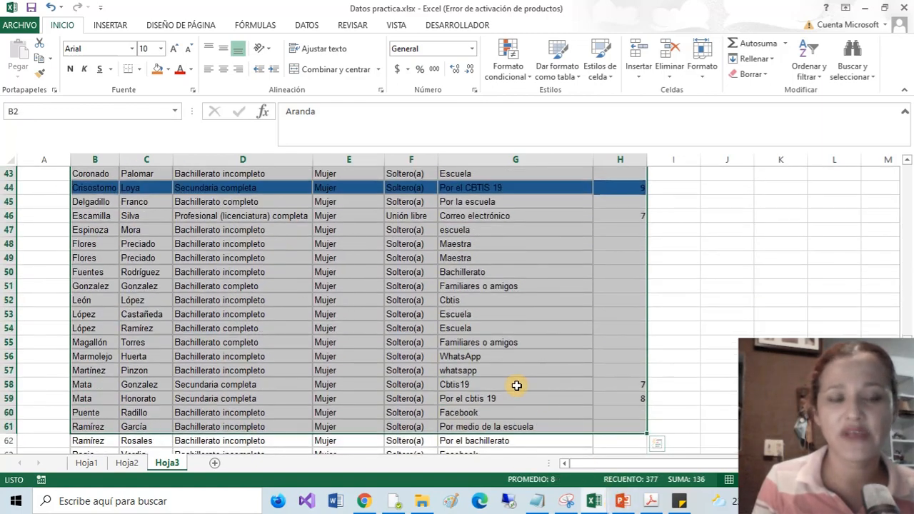
scroll(517, 385, up, 14)
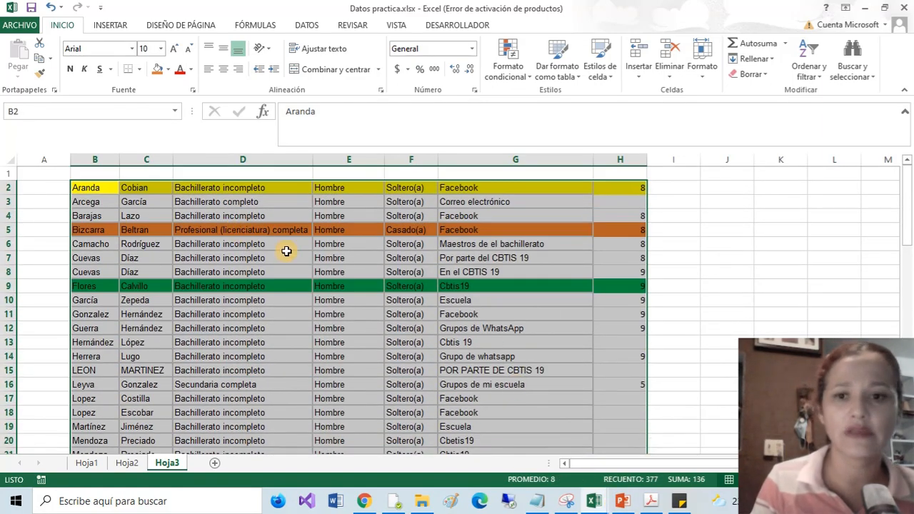
click(715, 218)
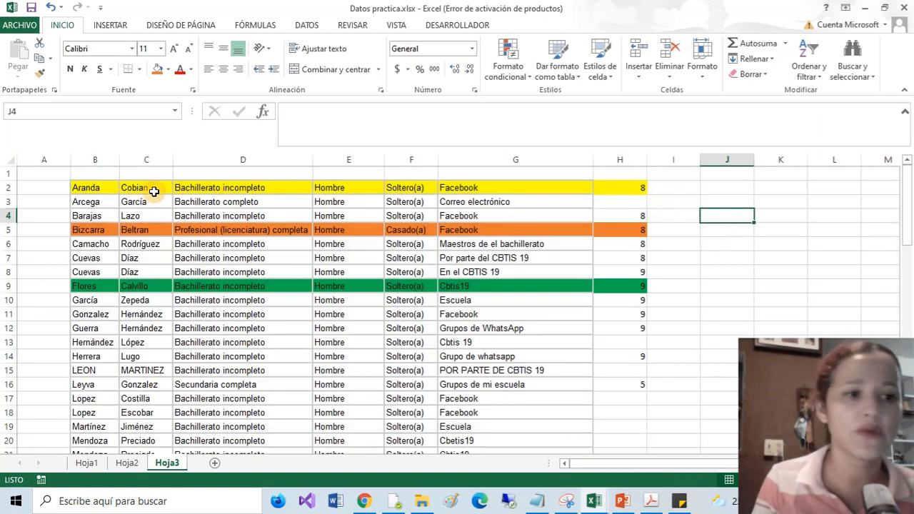
Step: Custom-sort the whole Hoja3 sheet by column E from Z to A, with columns B and C from A to Z as further levels
click(9, 161)
click(809, 71)
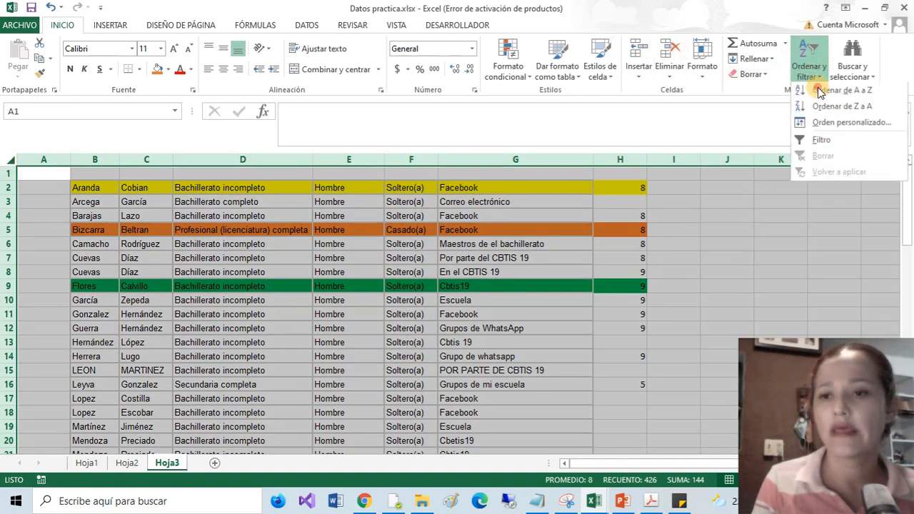
click(838, 121)
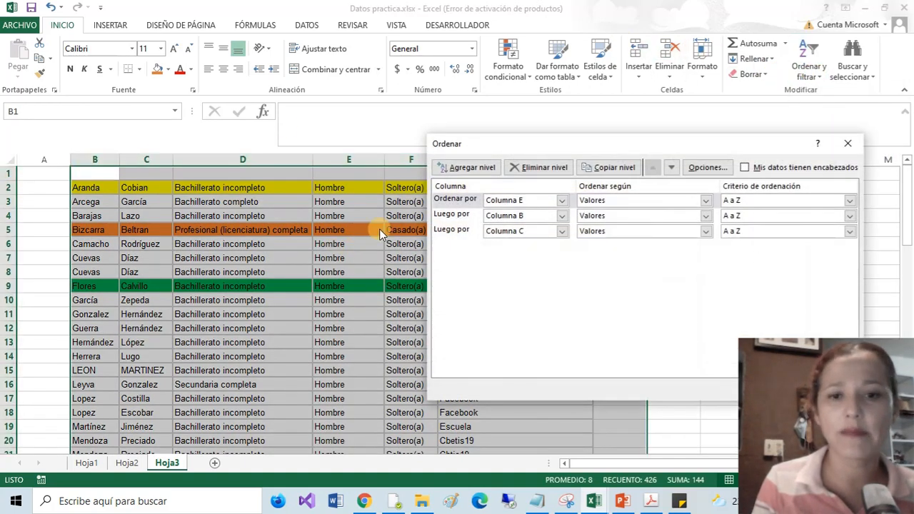
click(848, 201)
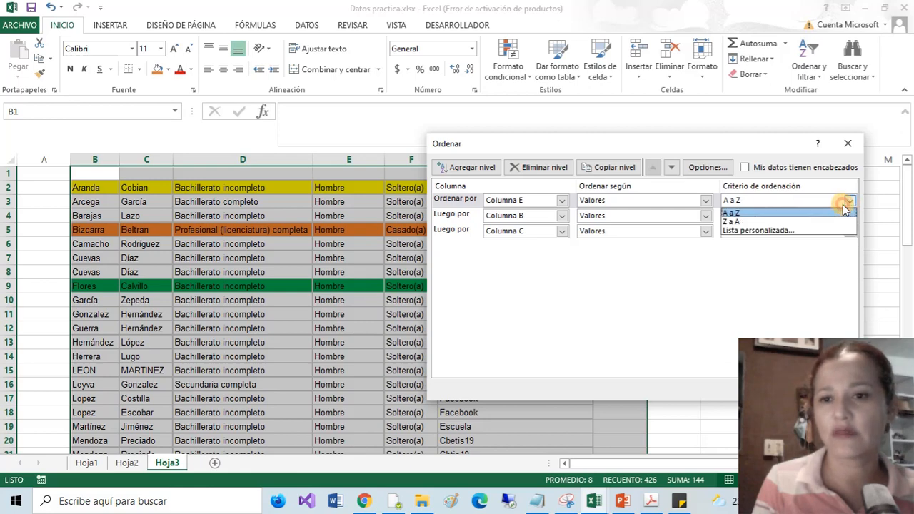
click(775, 223)
click(849, 216)
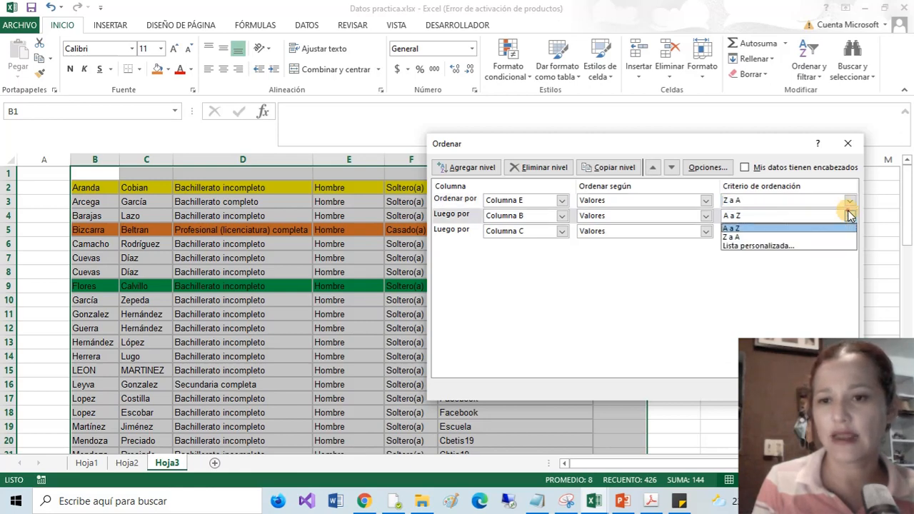
click(770, 238)
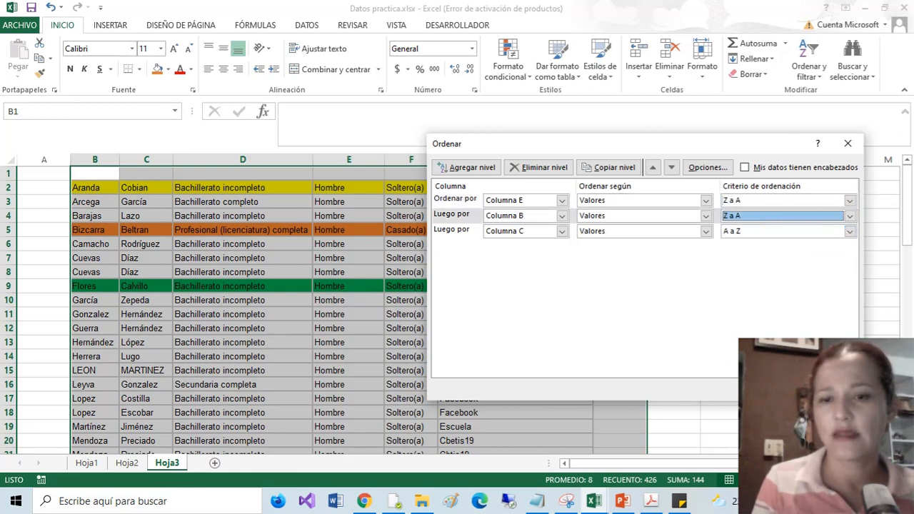
click(849, 215)
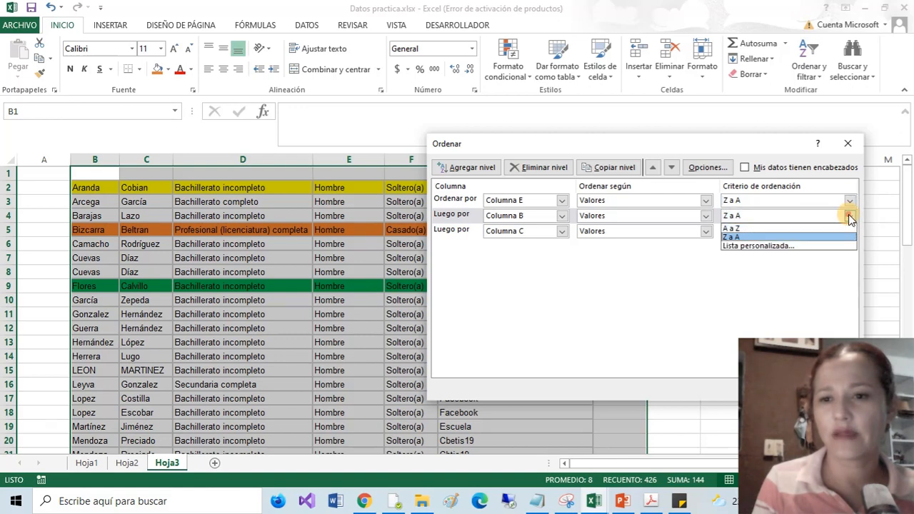
click(768, 228)
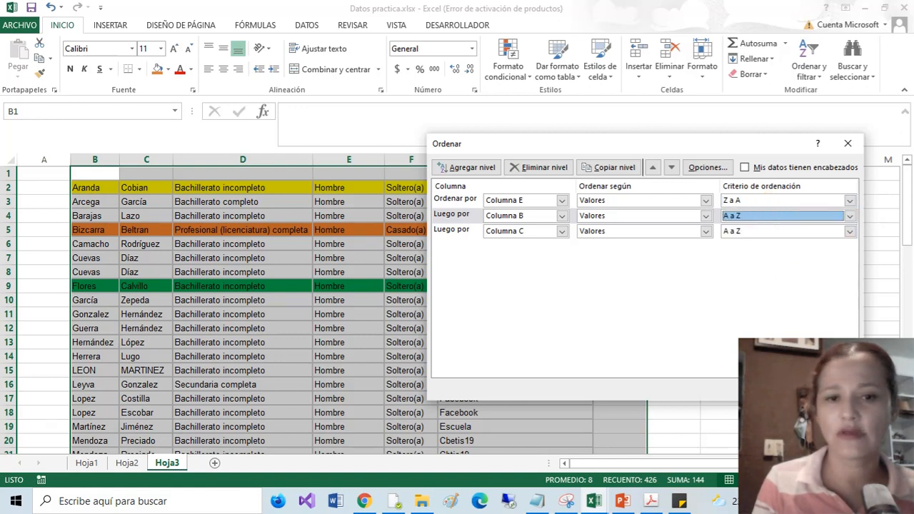
key(Return)
Step: Select the green and the orange records across columns B to H to examine whole rows among the sorted data, and clear the selection
click(319, 261)
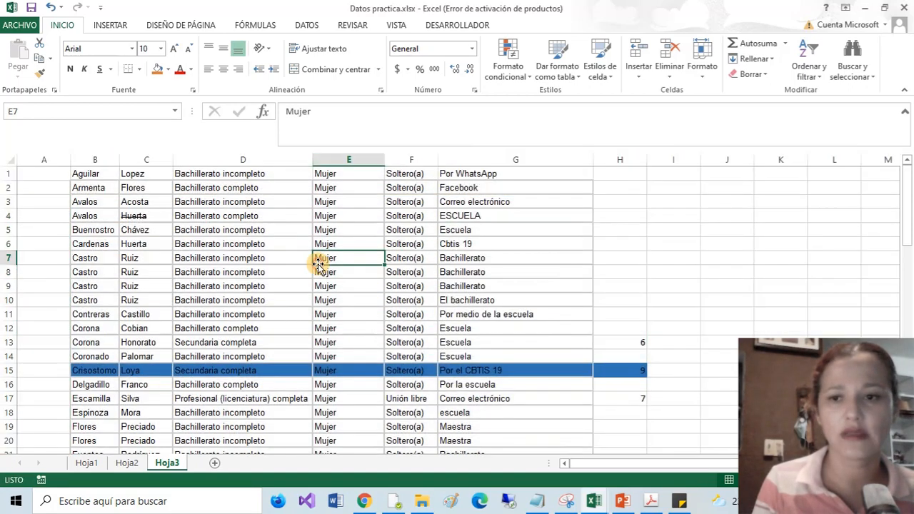
scroll(316, 262, down, 14)
scroll(188, 317, up, 4)
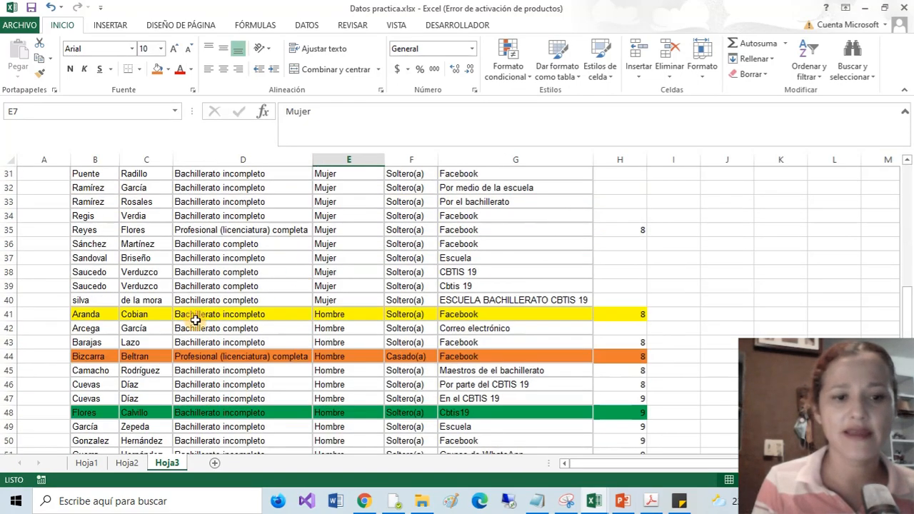
drag(81, 349, 553, 355)
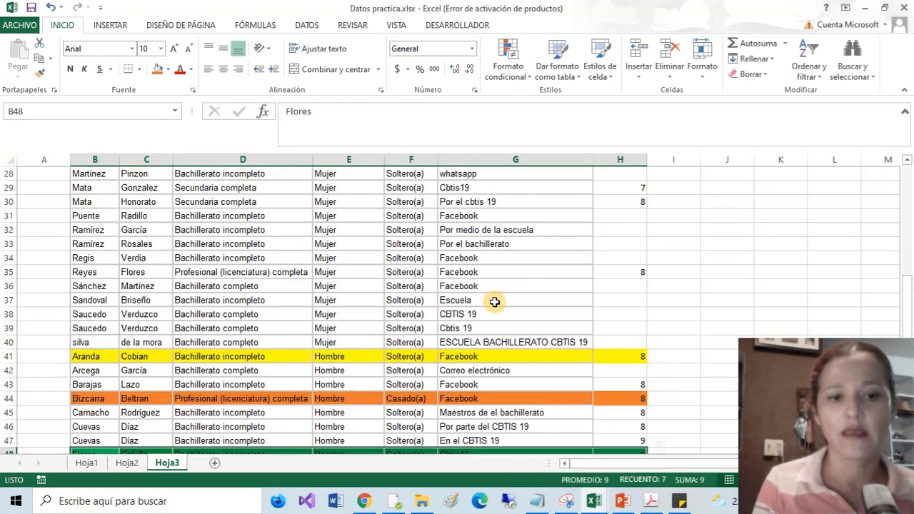
scroll(488, 307, down, 3)
drag(121, 279, 643, 274)
scroll(184, 226, up, 11)
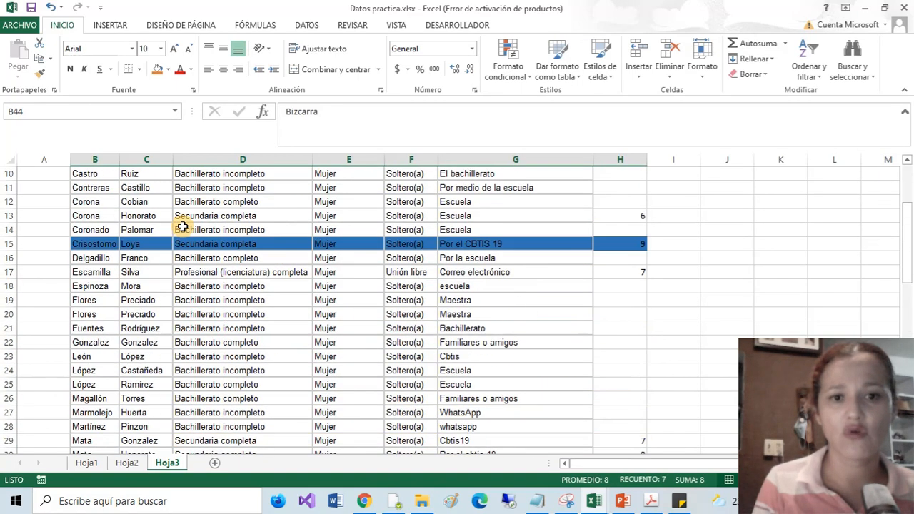
scroll(183, 226, up, 1)
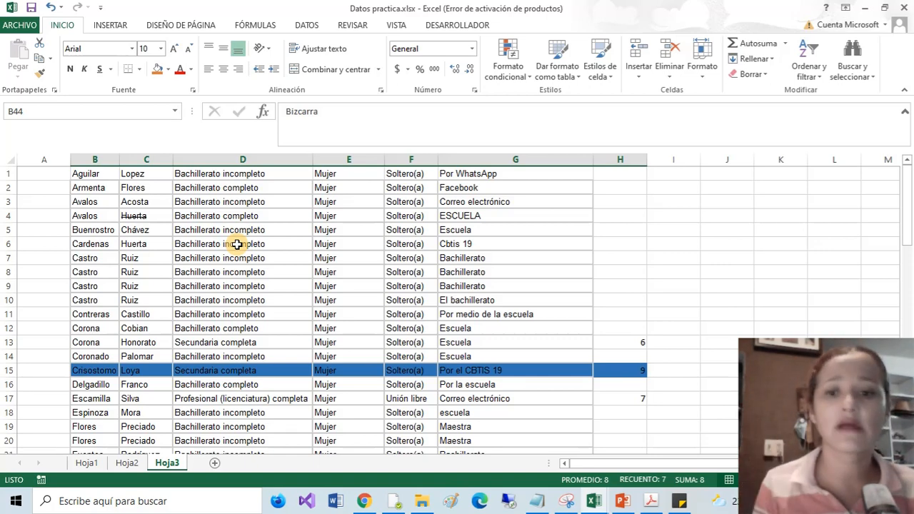
click(575, 242)
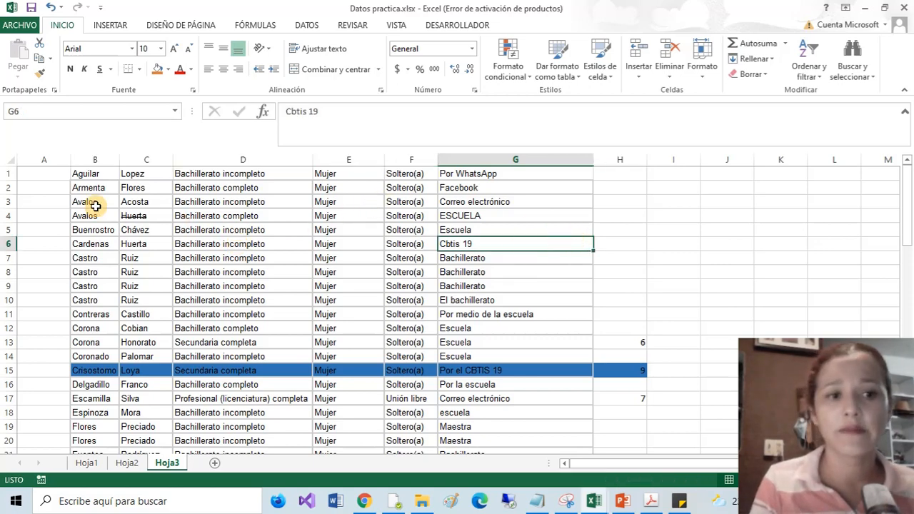
Step: Custom-sort the whole sheet by column H from largest to smallest in place of column E, retaining columns B and C as further levels
click(7, 157)
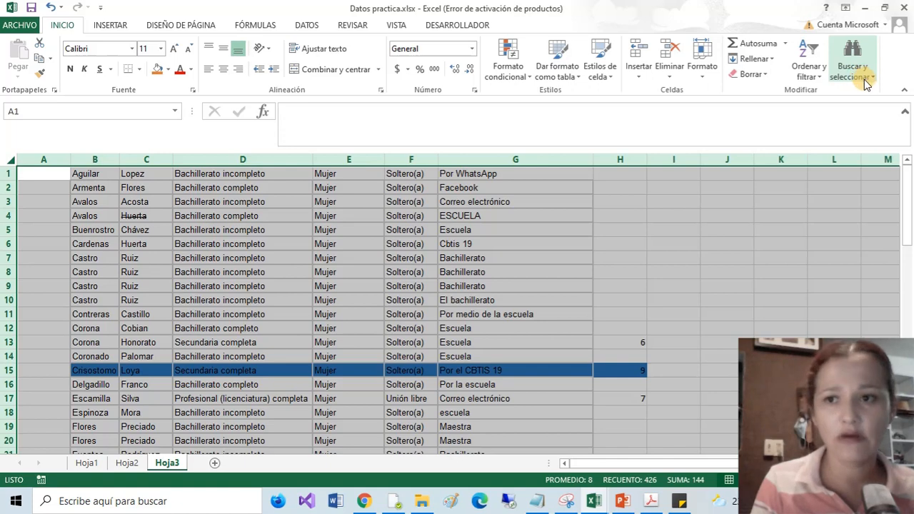
click(811, 71)
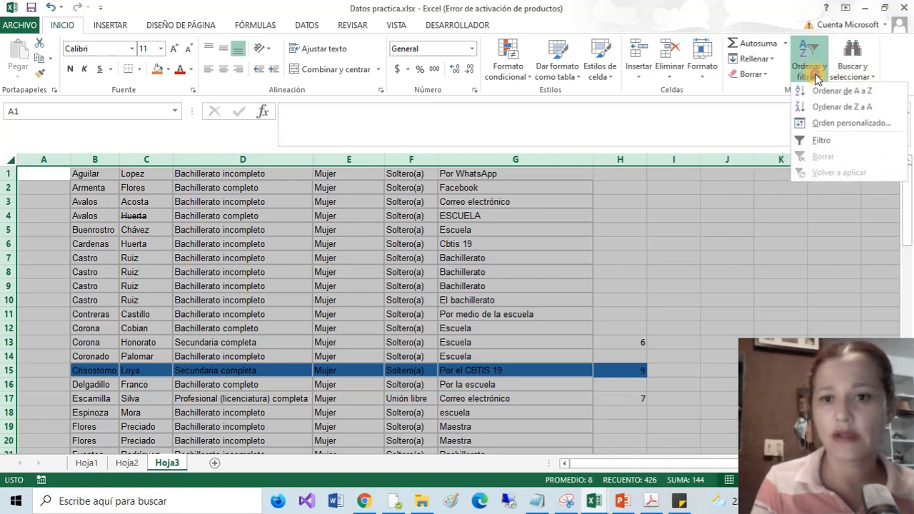
click(814, 122)
drag(614, 150, 208, 142)
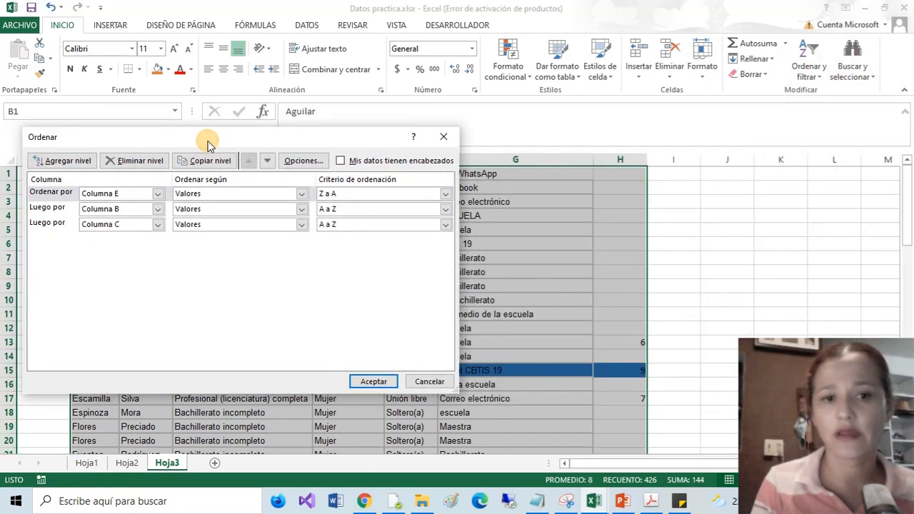
click(157, 193)
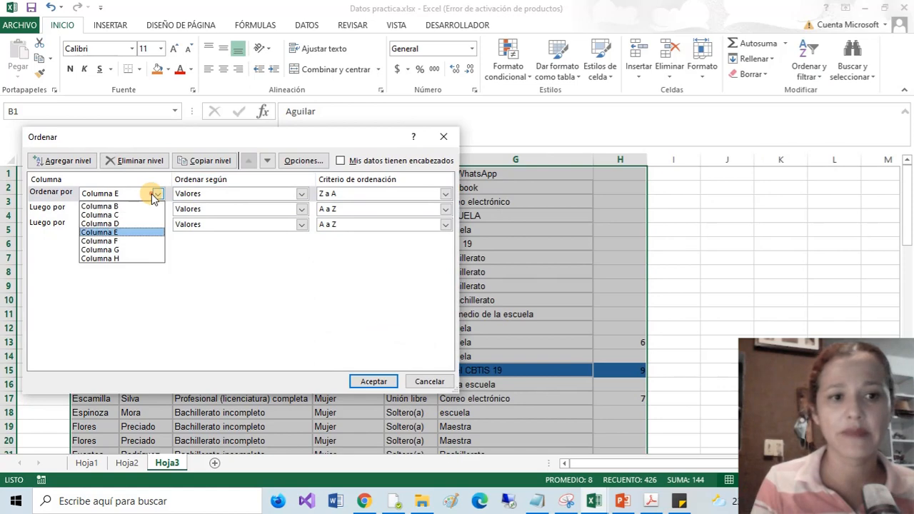
click(121, 258)
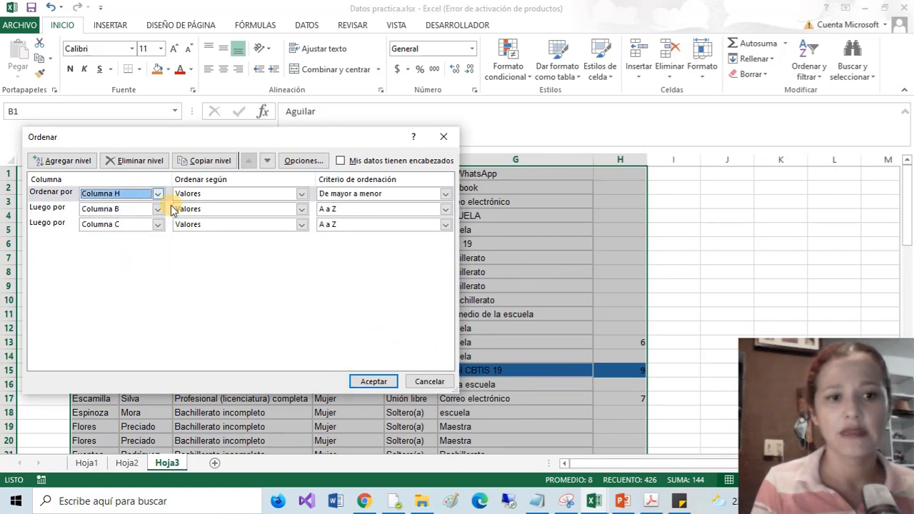
click(372, 381)
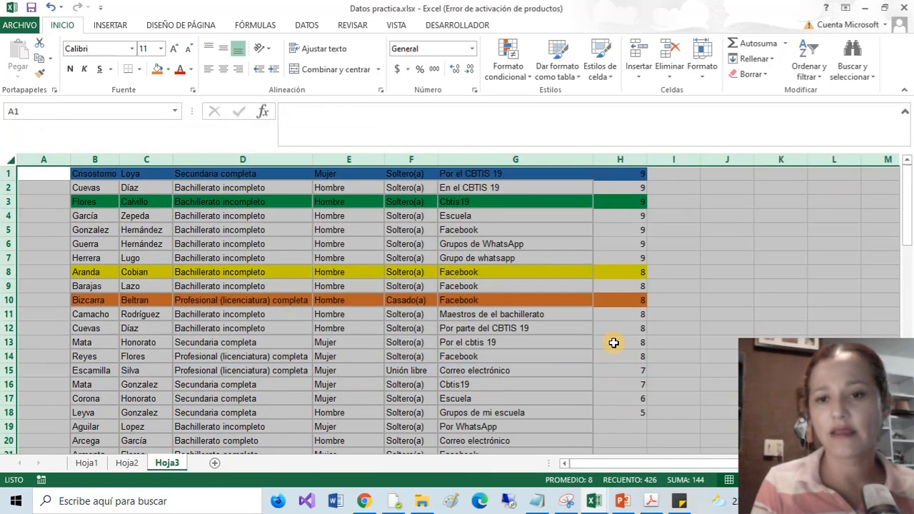
Step: Select the scores in H1:H18 to review their order, and clear the selection
click(637, 173)
drag(636, 174, 639, 416)
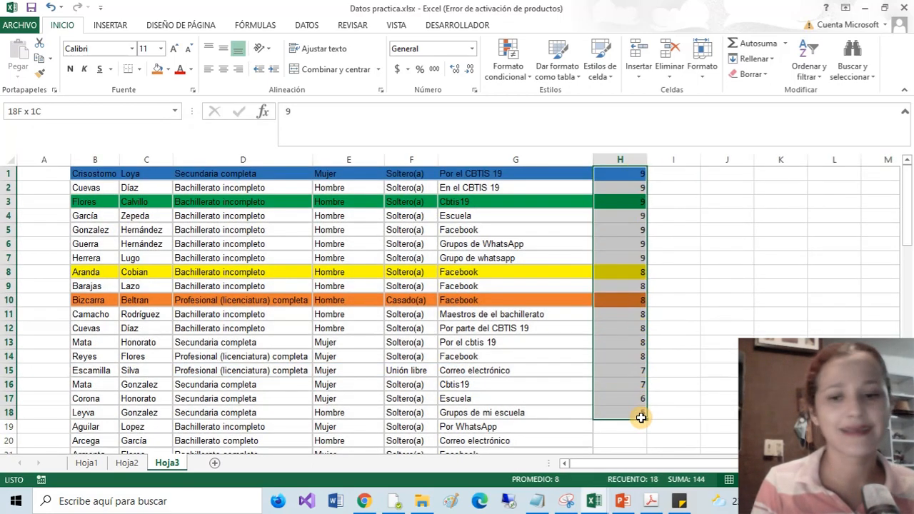
click(710, 240)
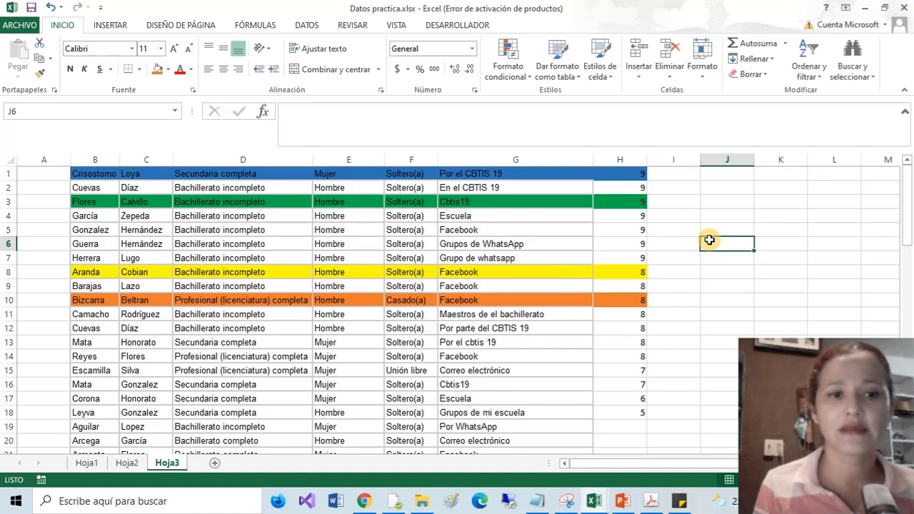